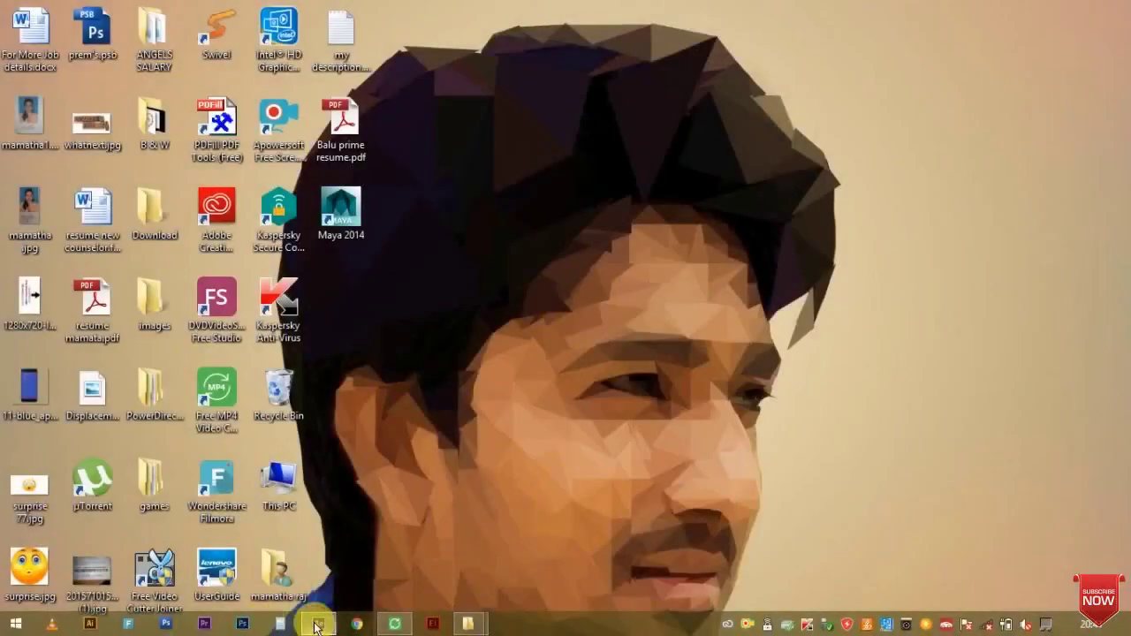
Drag flash footage 999.mp4 from File Explorer onto the After Effects taskbar icon
click(316, 624)
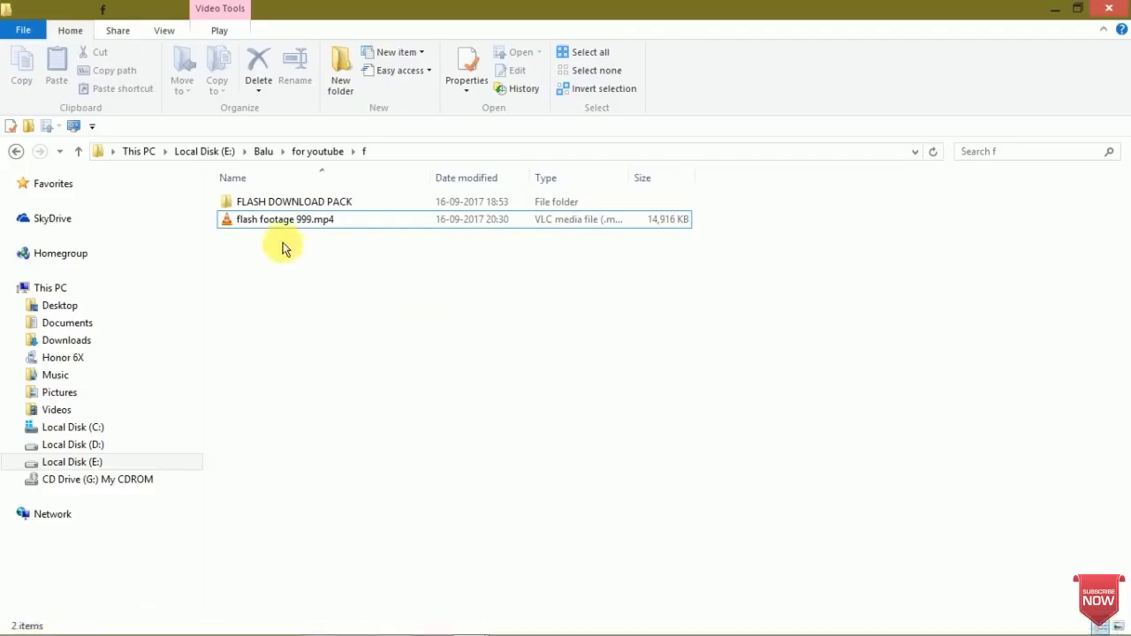
click(276, 228)
drag(274, 226, 318, 626)
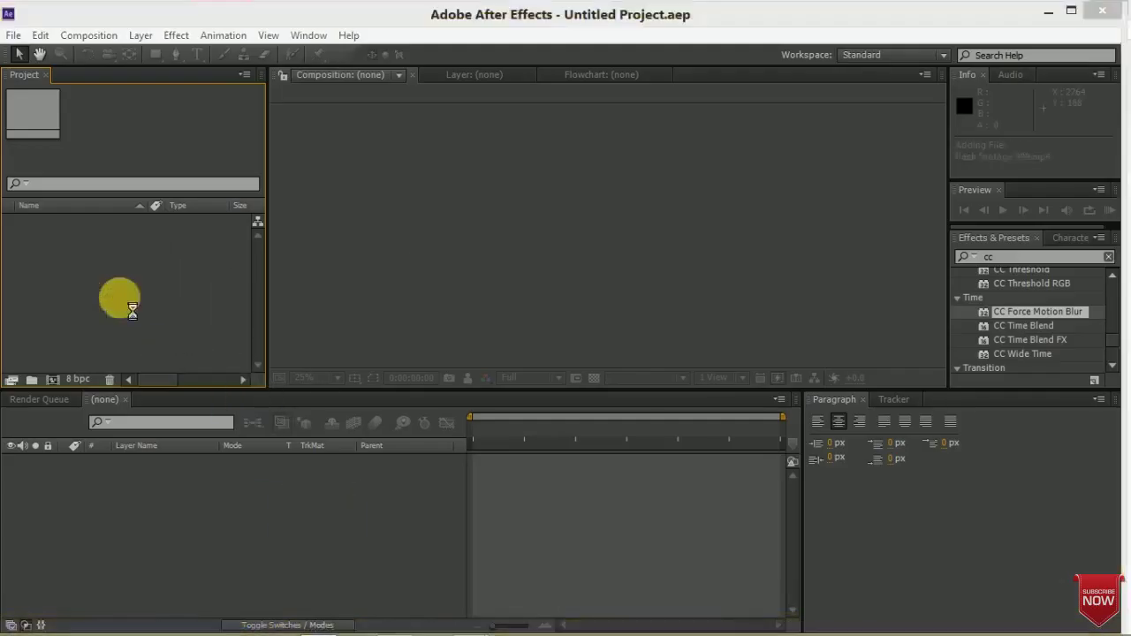
Import flash footage 999.mp4, build a composition from it, and RAM-preview the clip
drag(318, 626, 124, 296)
drag(68, 230, 53, 380)
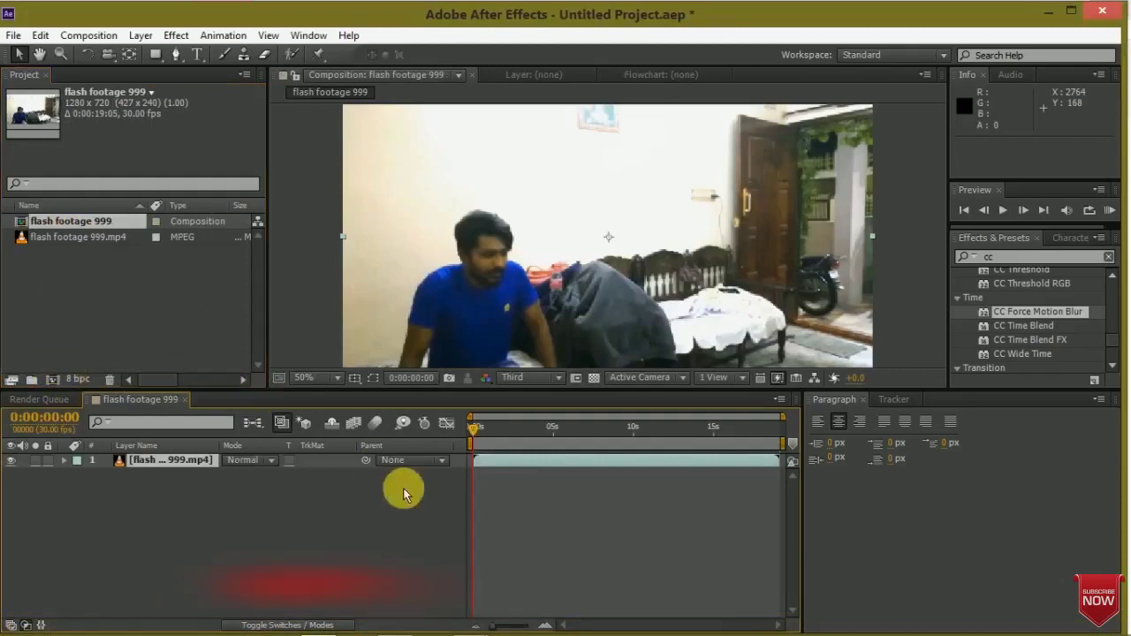
key(KP_0)
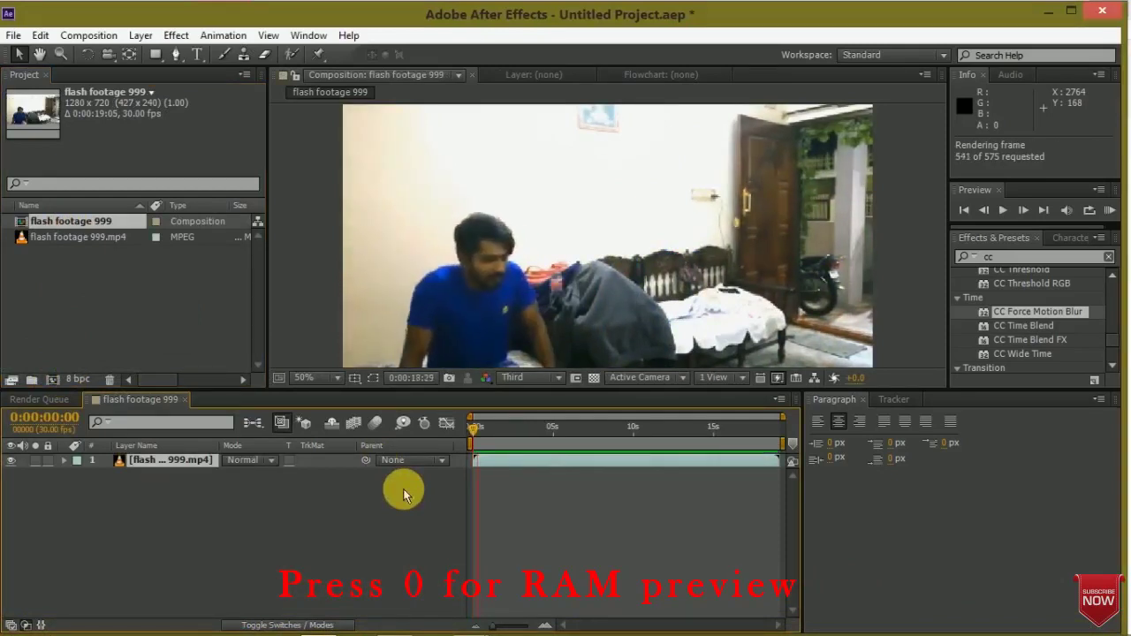
drag(478, 429, 513, 442)
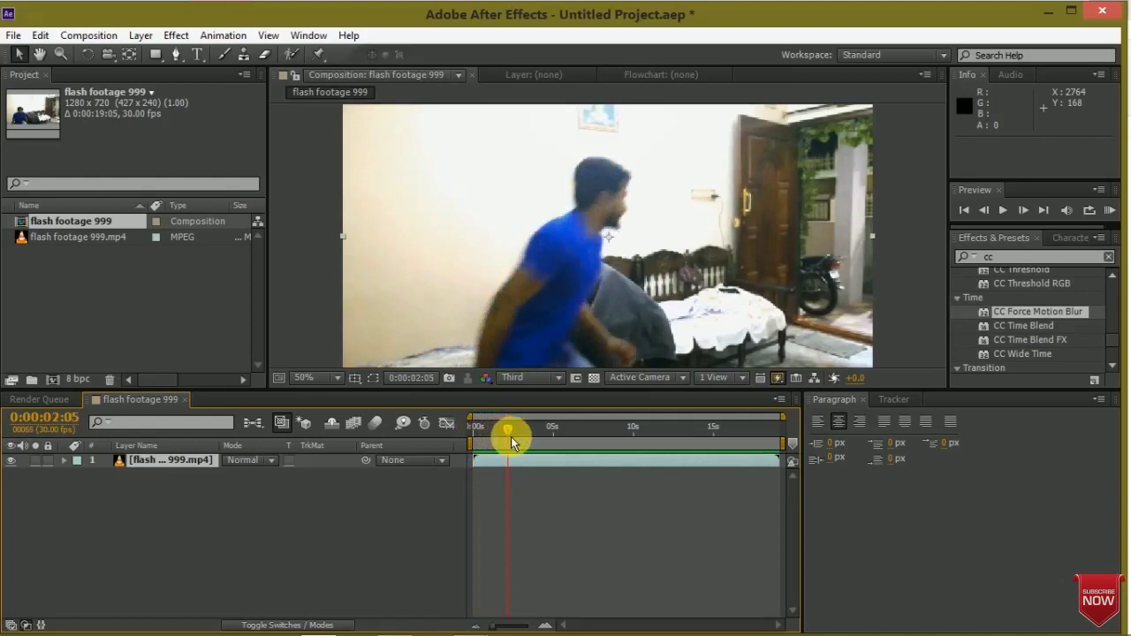
Split the footage layer at 0:00:02:09
click(1023, 210)
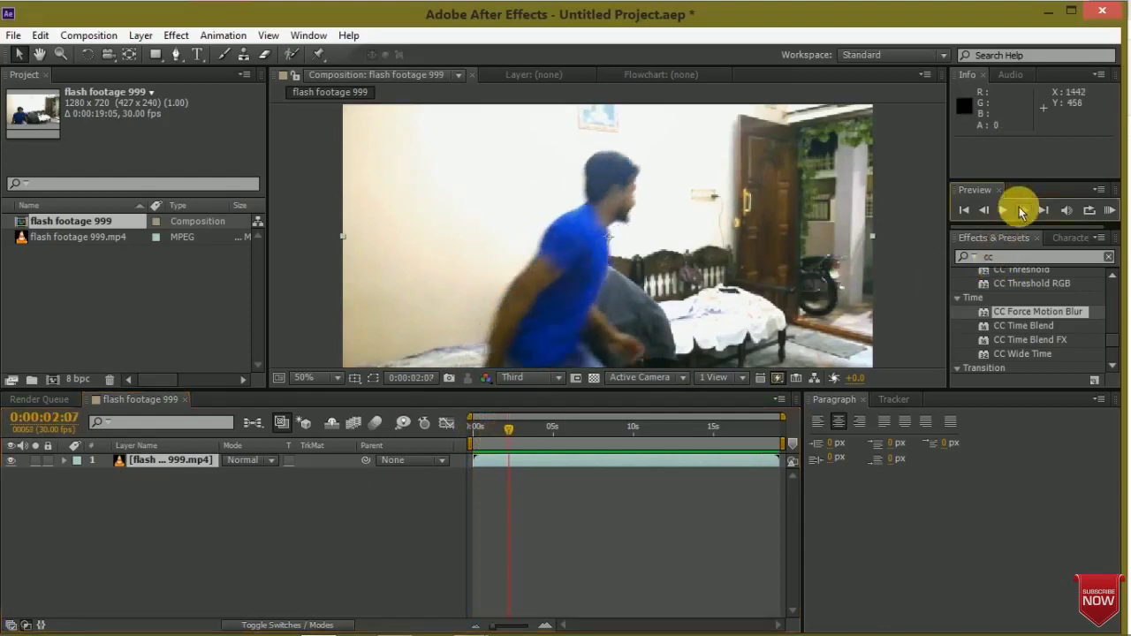
click(1023, 212)
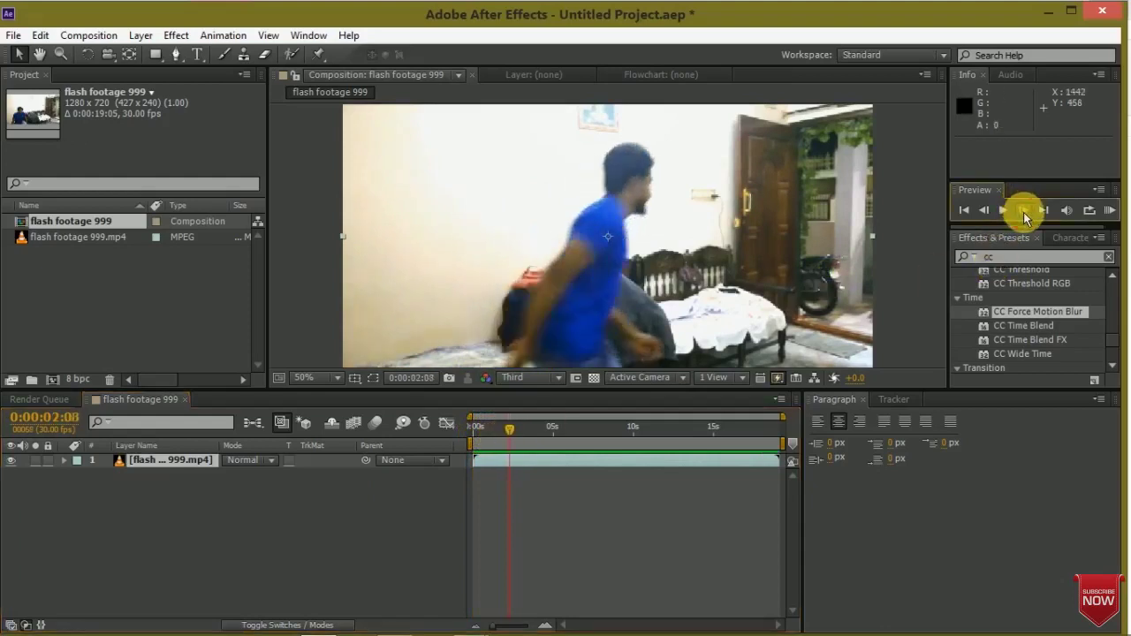
click(1024, 212)
click(1023, 212)
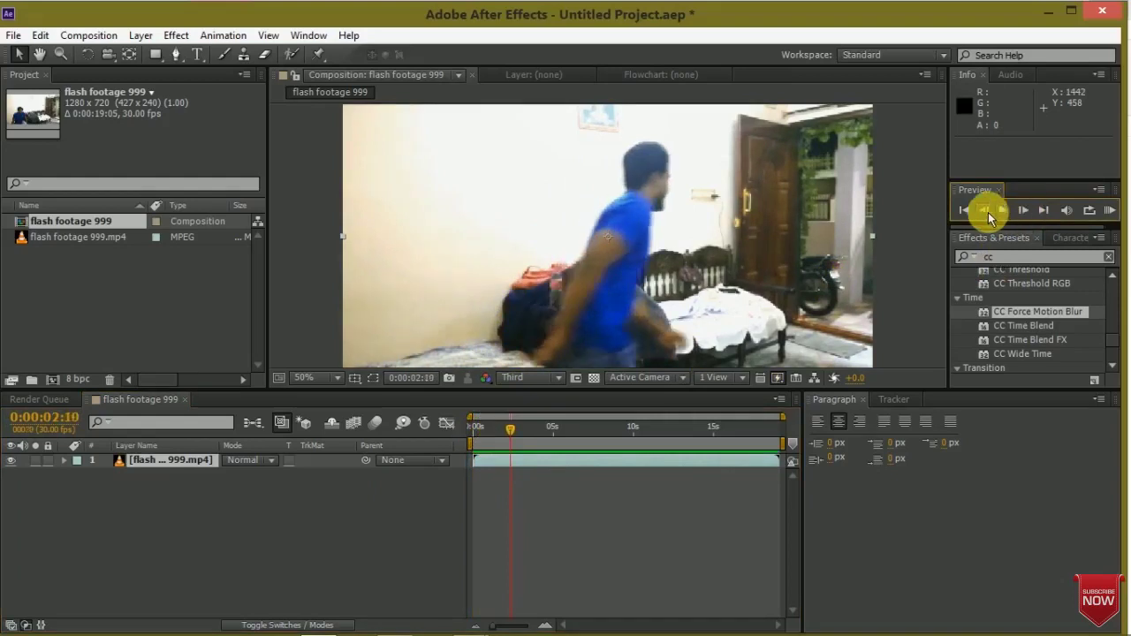
click(983, 212)
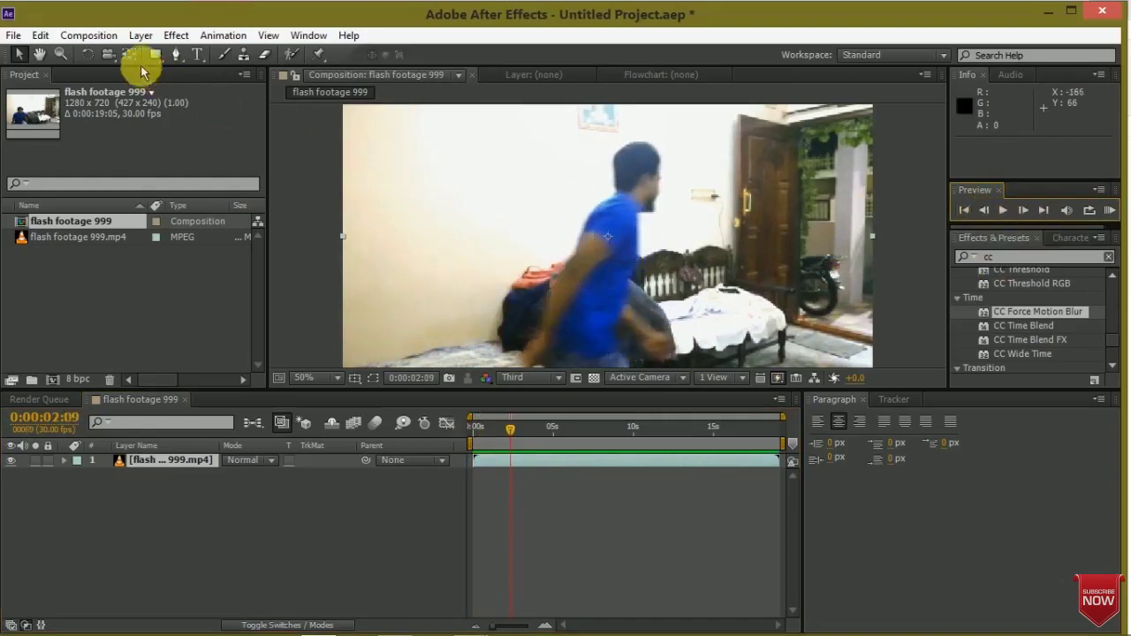
click(40, 36)
click(75, 213)
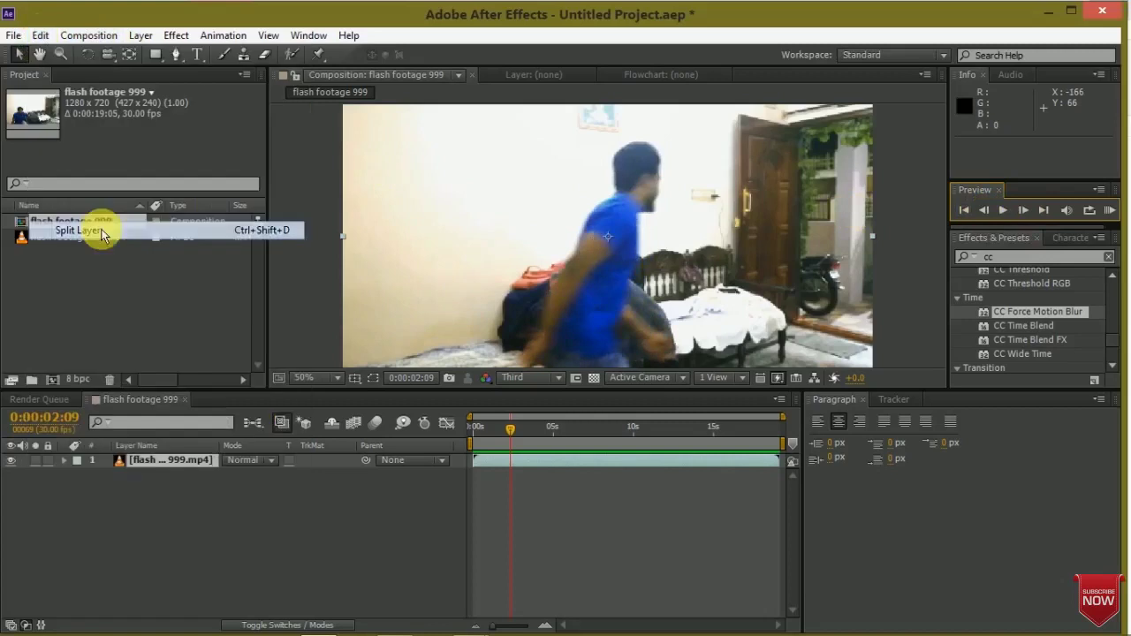
Split the top footage layer again at 0:00:04:15
mouse_move(508, 430)
mouse_down()
mouse_move(545, 440)
mouse_move(538, 434)
mouse_up()
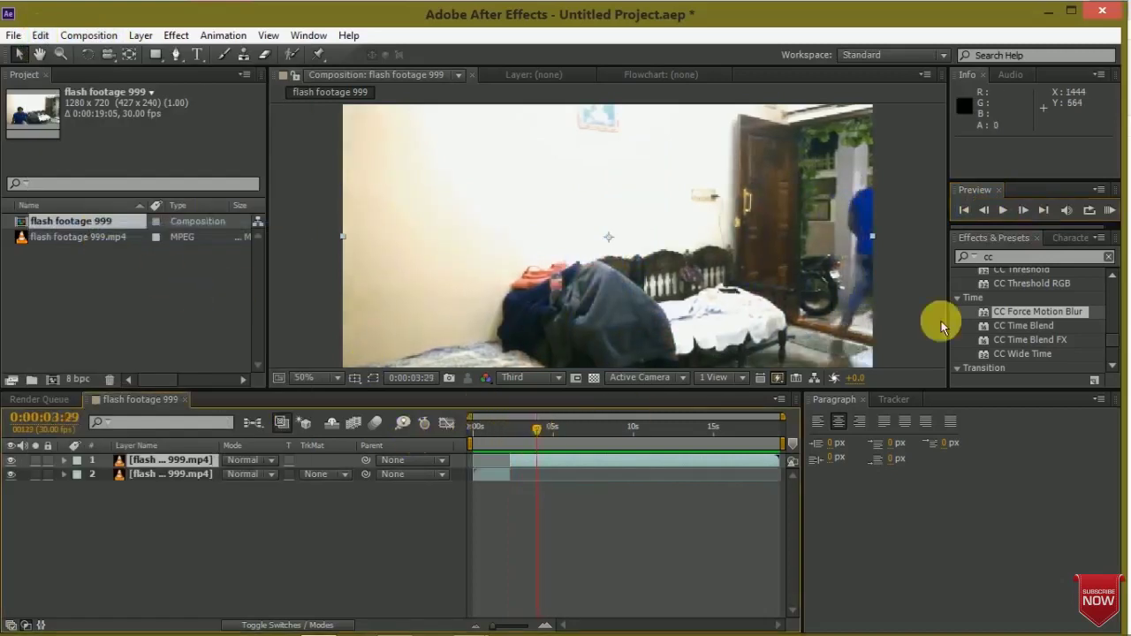
click(1025, 213)
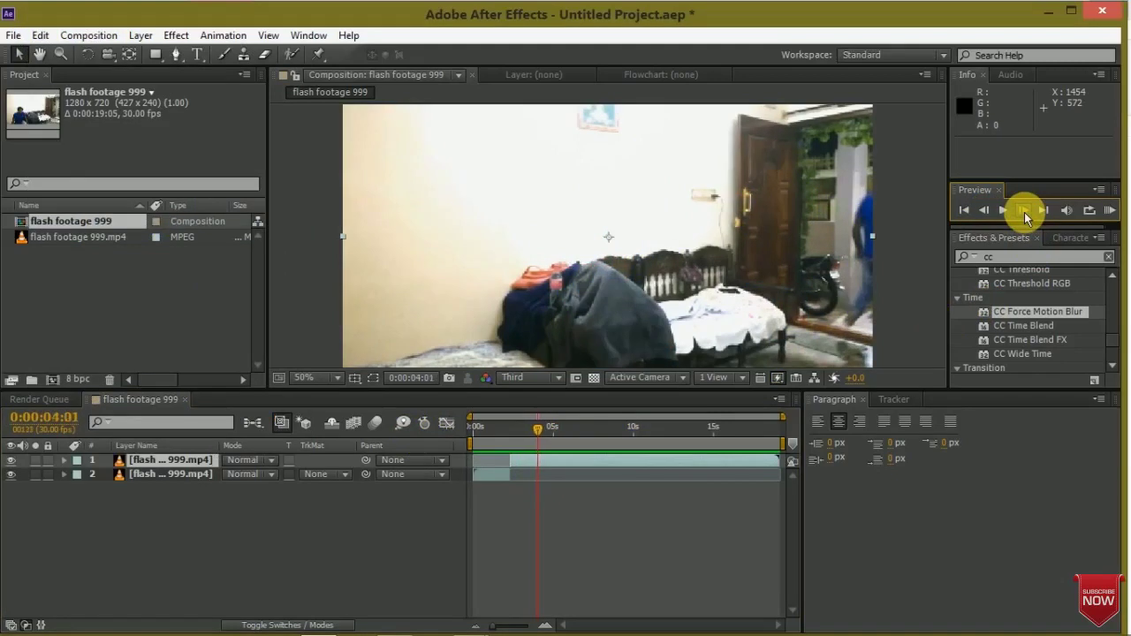
click(1025, 212)
click(1024, 212)
click(1025, 212)
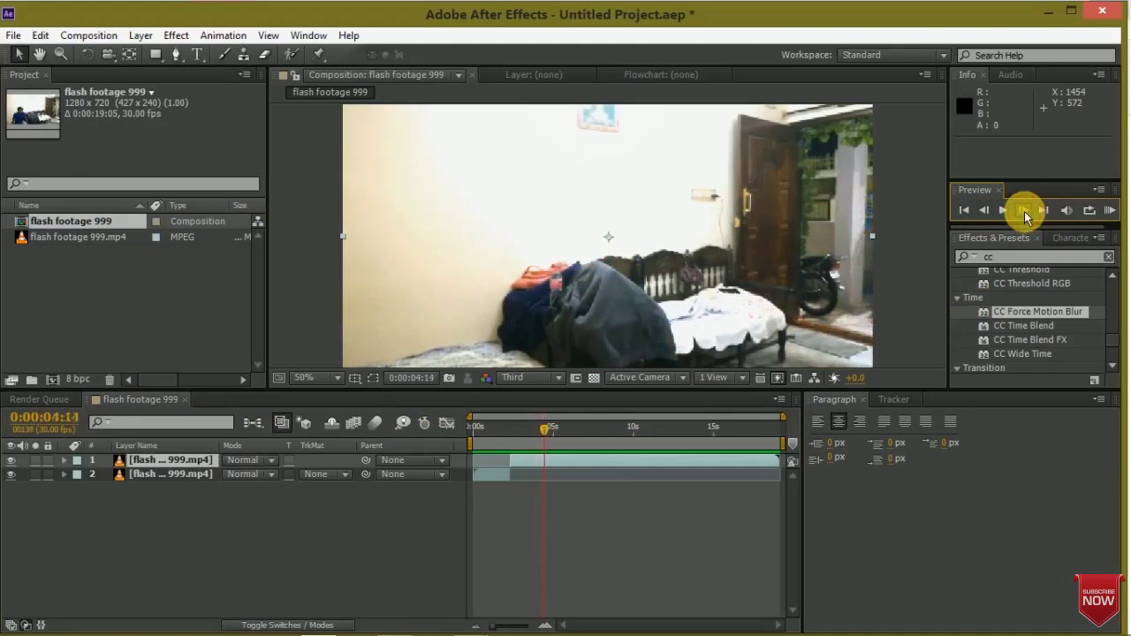
click(1024, 213)
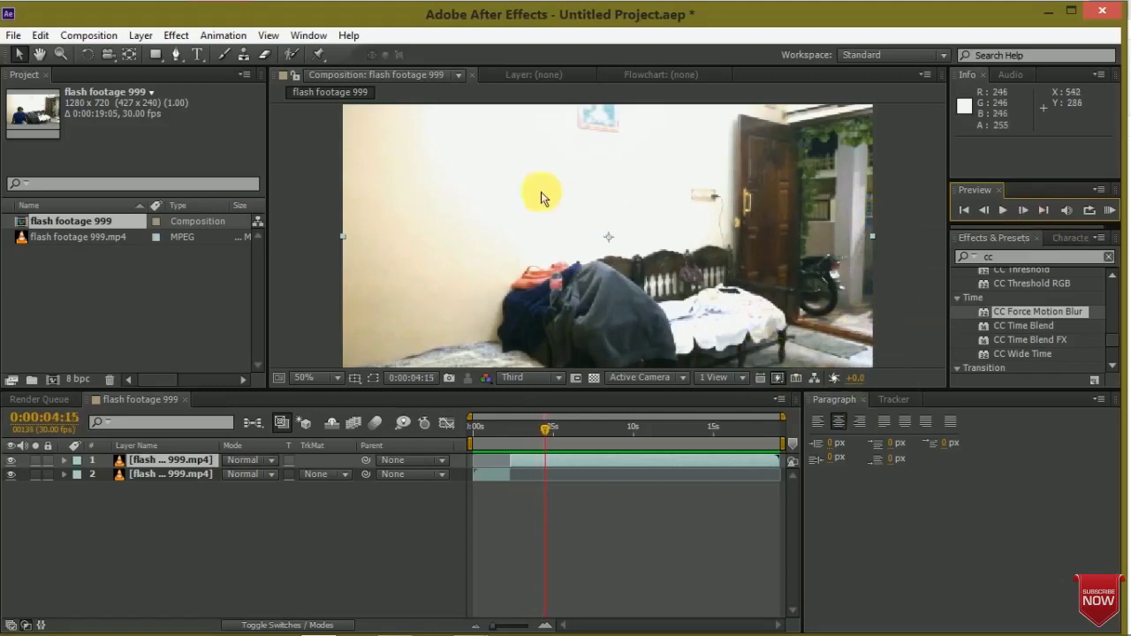
click(41, 35)
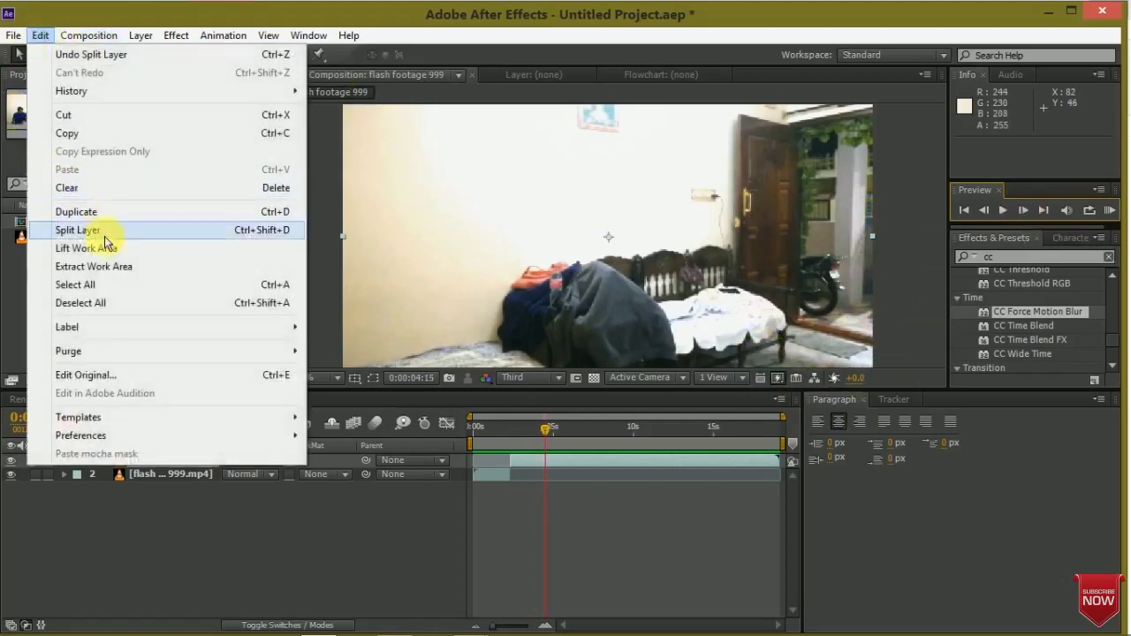
click(88, 230)
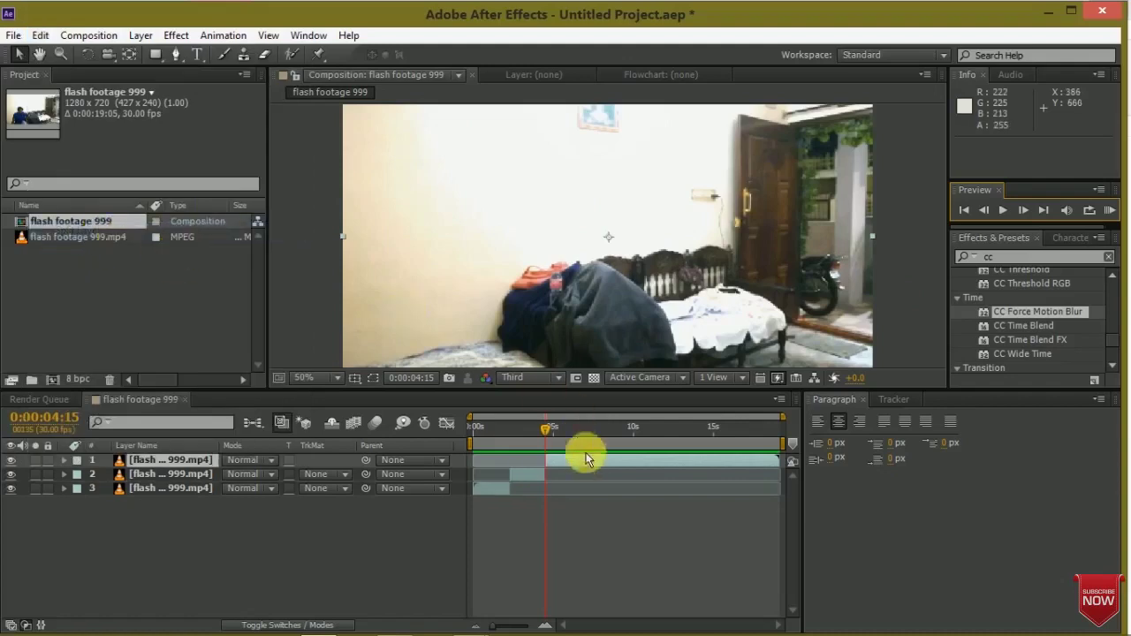
Split the top footage layer at 0:00:08:11
drag(551, 430, 620, 437)
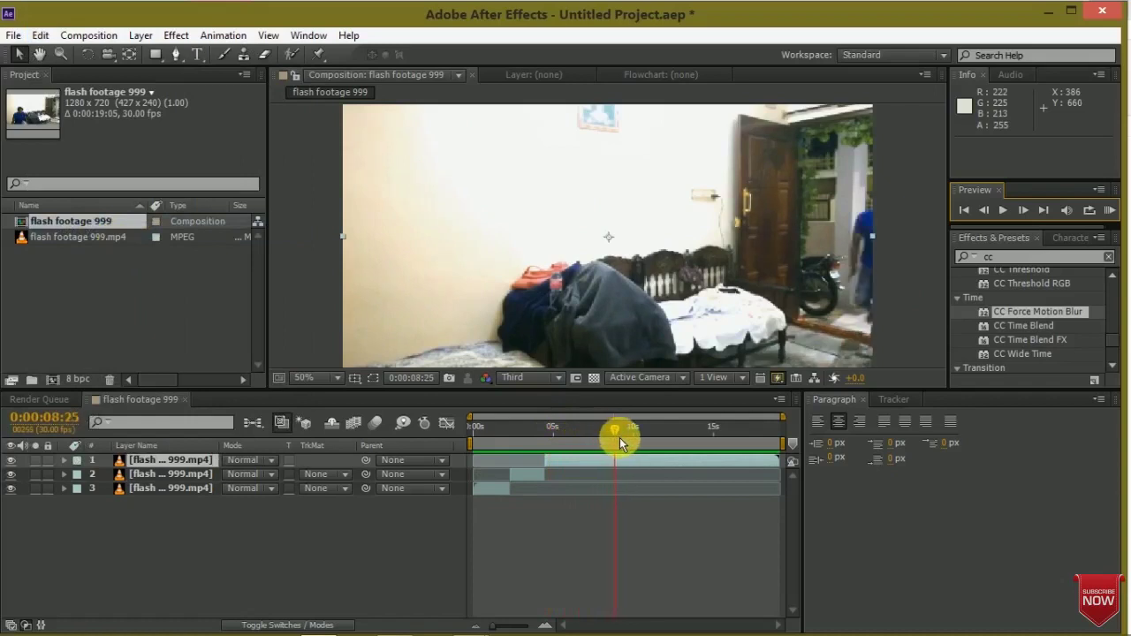
click(985, 211)
click(985, 212)
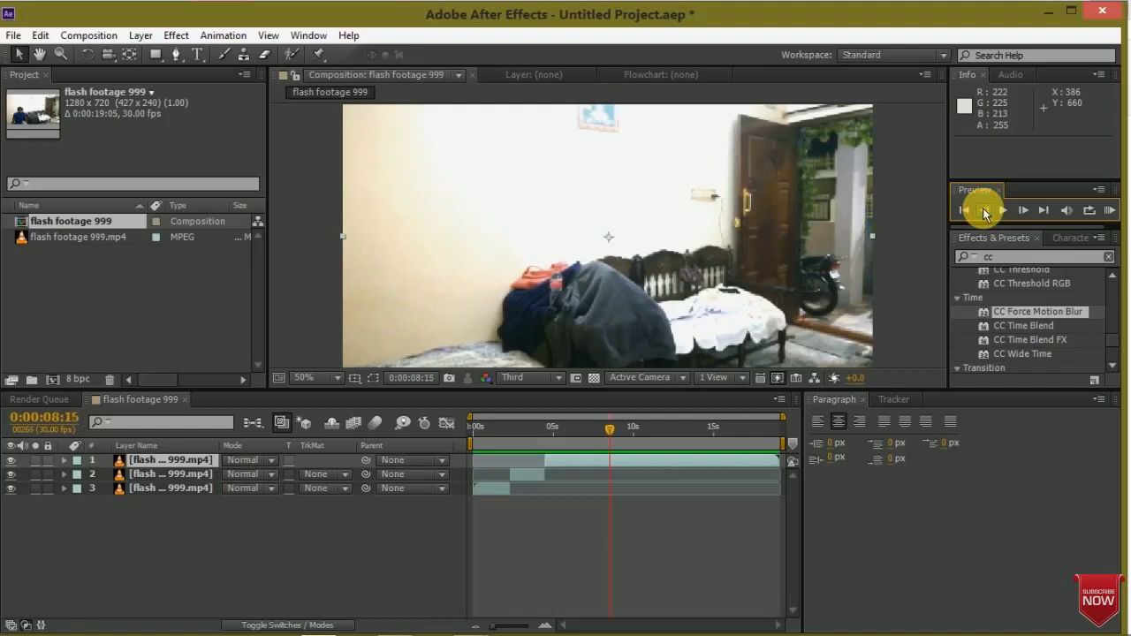
click(985, 211)
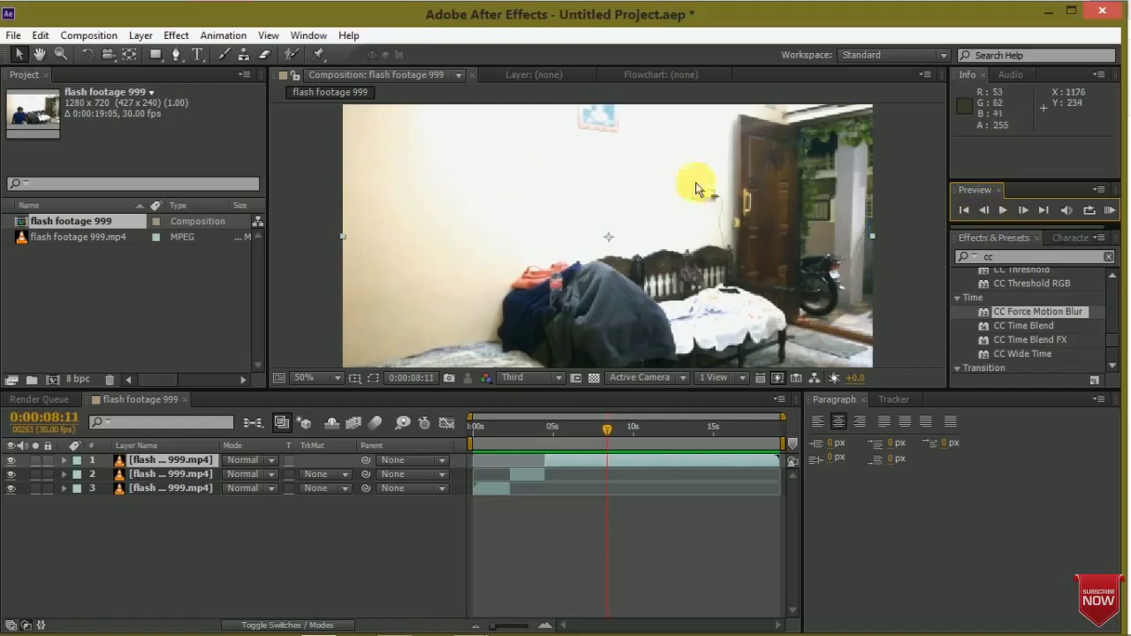
click(39, 36)
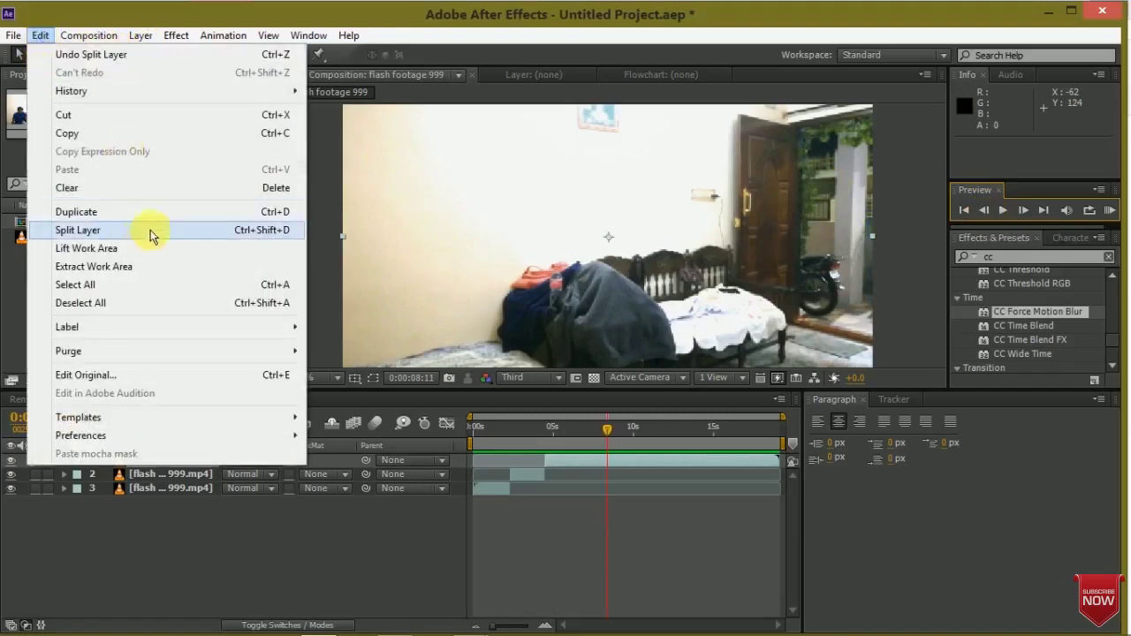
click(96, 233)
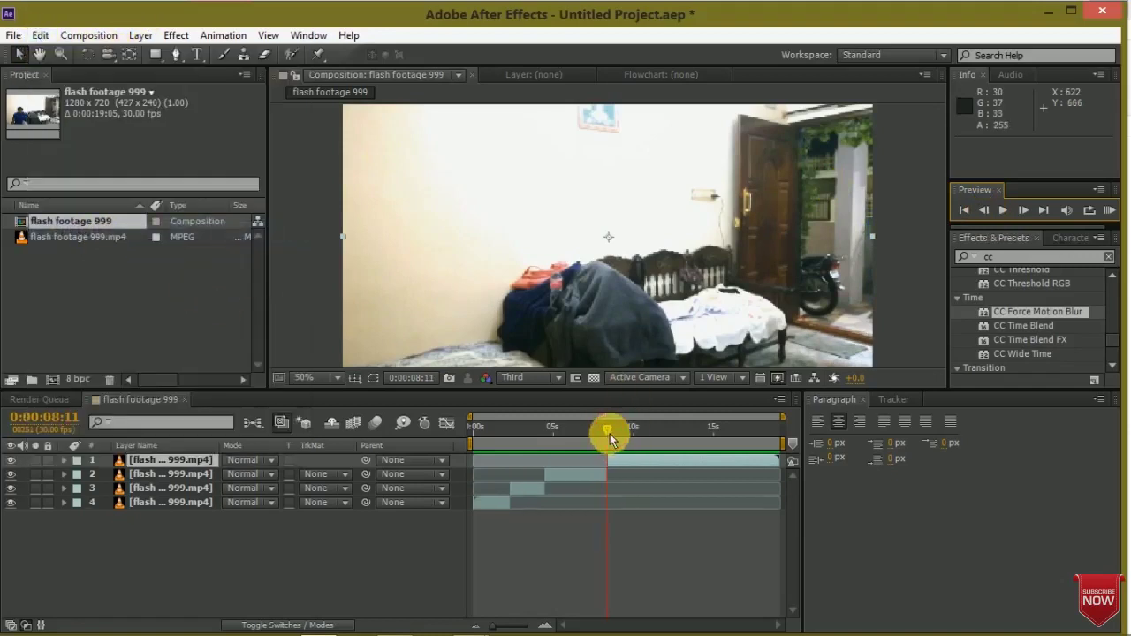
Split the top footage layer again at 0:00:10:10
drag(610, 439, 638, 442)
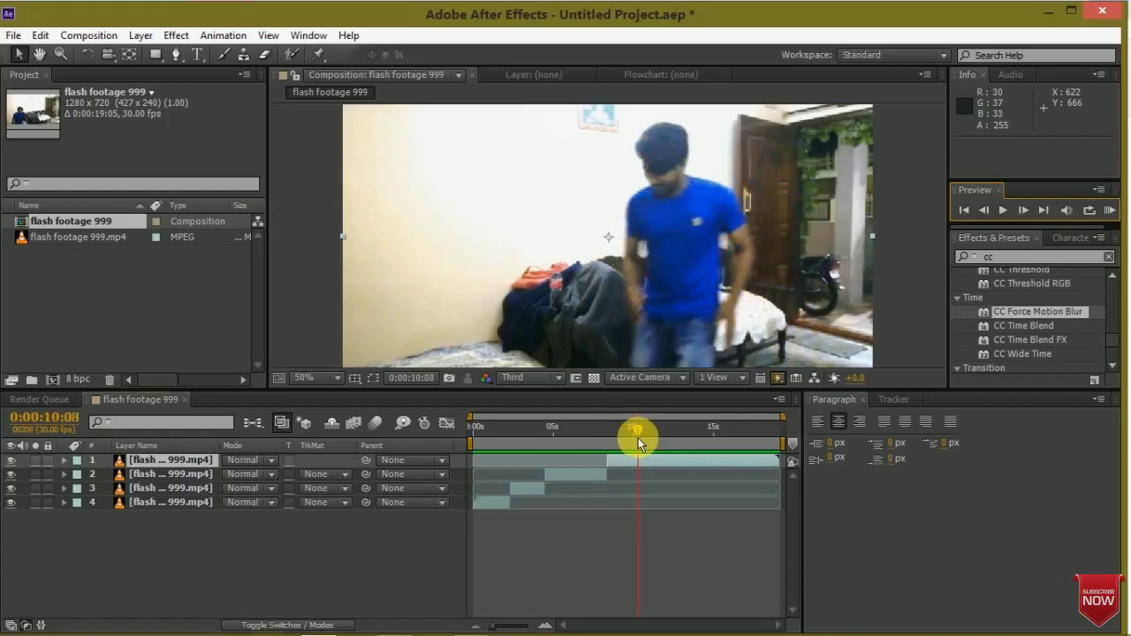
click(1026, 214)
click(1027, 214)
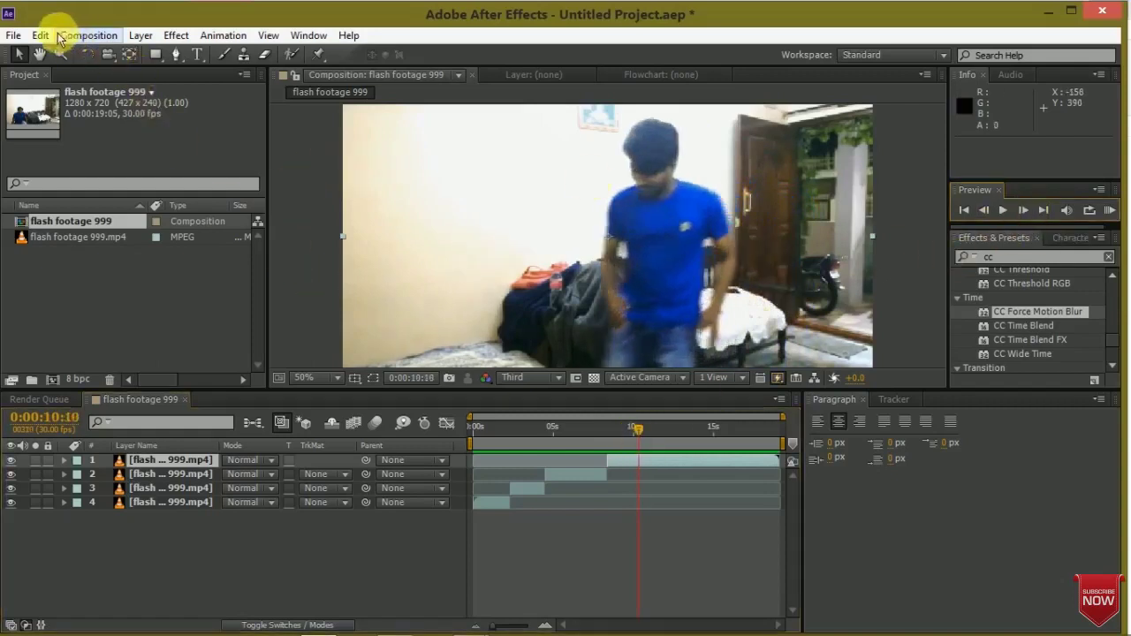
click(41, 36)
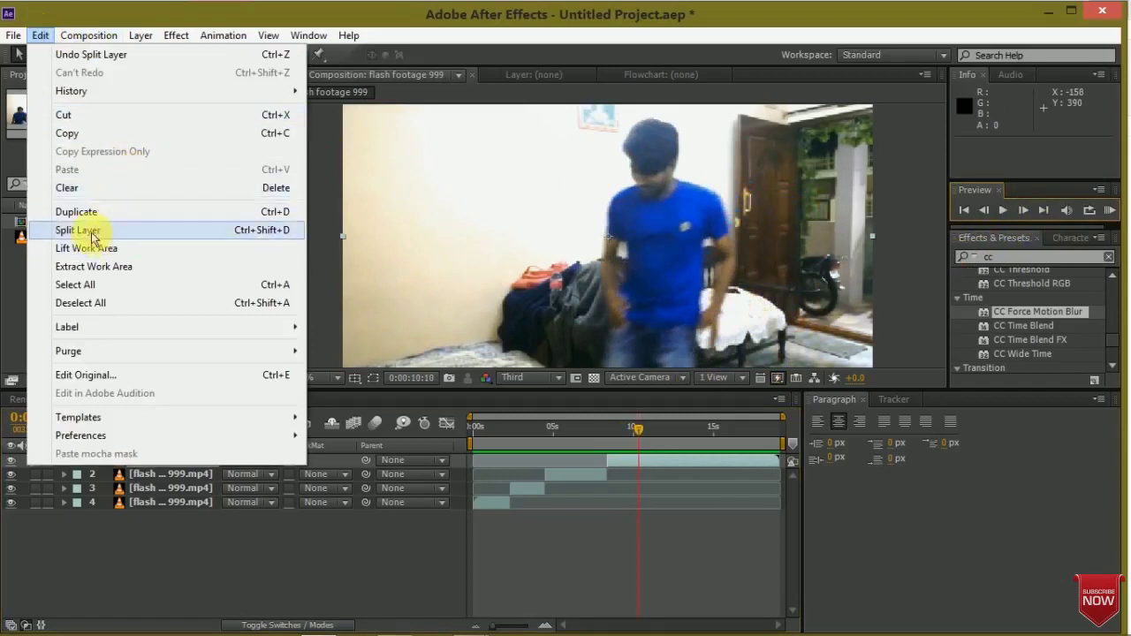
click(92, 232)
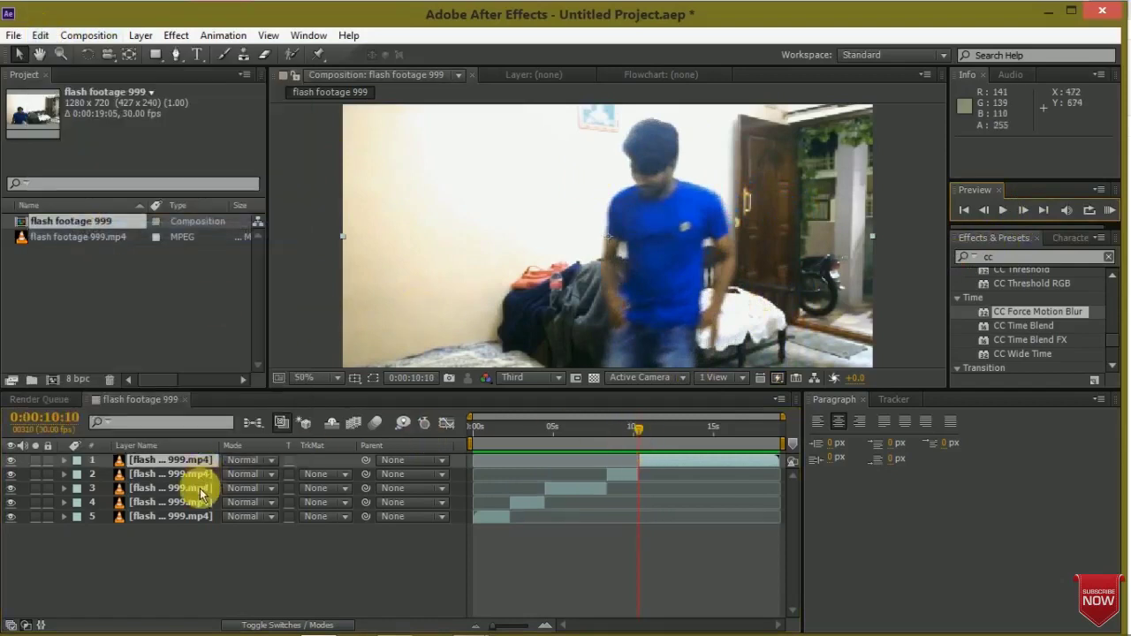
Rename the fourth footage layer to '1'
click(167, 502)
right_click(167, 502)
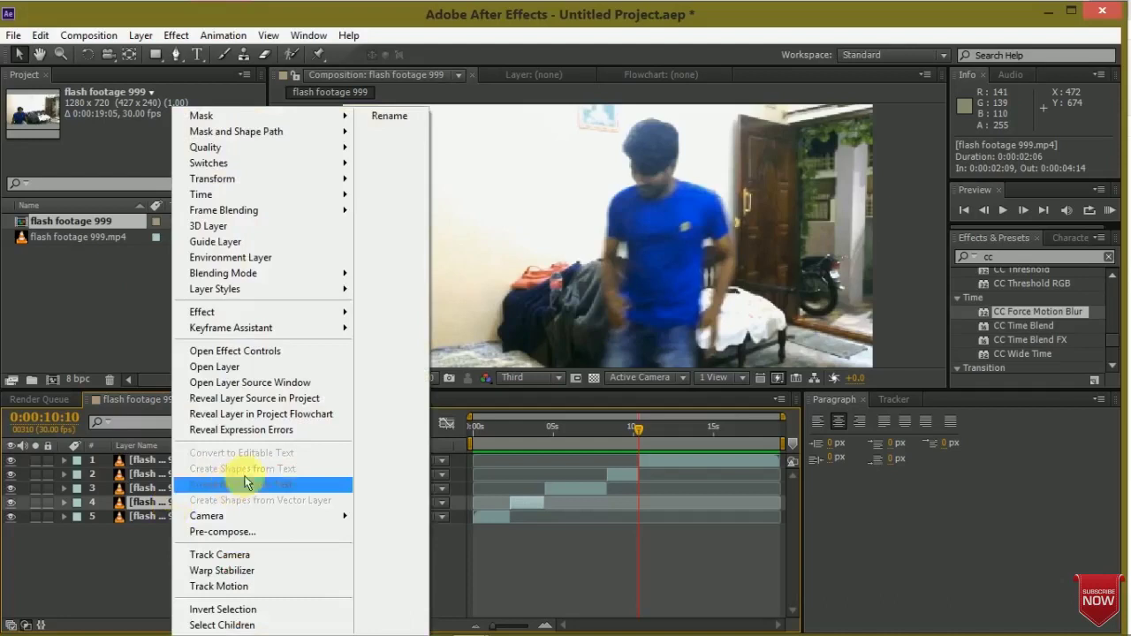
click(391, 116)
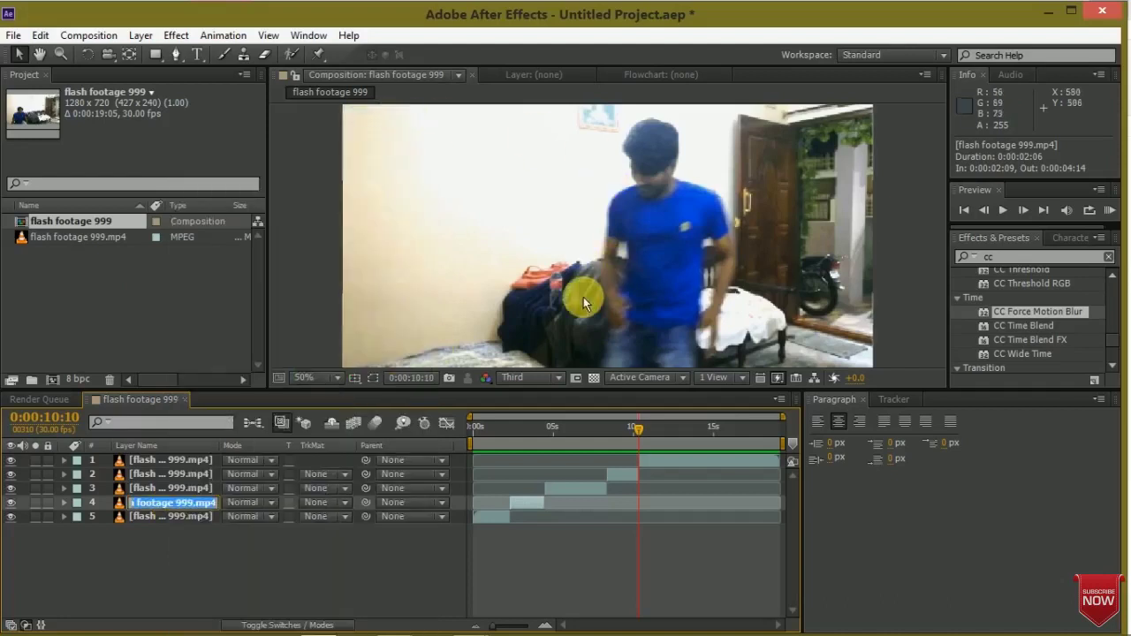
click(262, 593)
Rename the second footage layer to '2' and return to just after 2 seconds
click(180, 476)
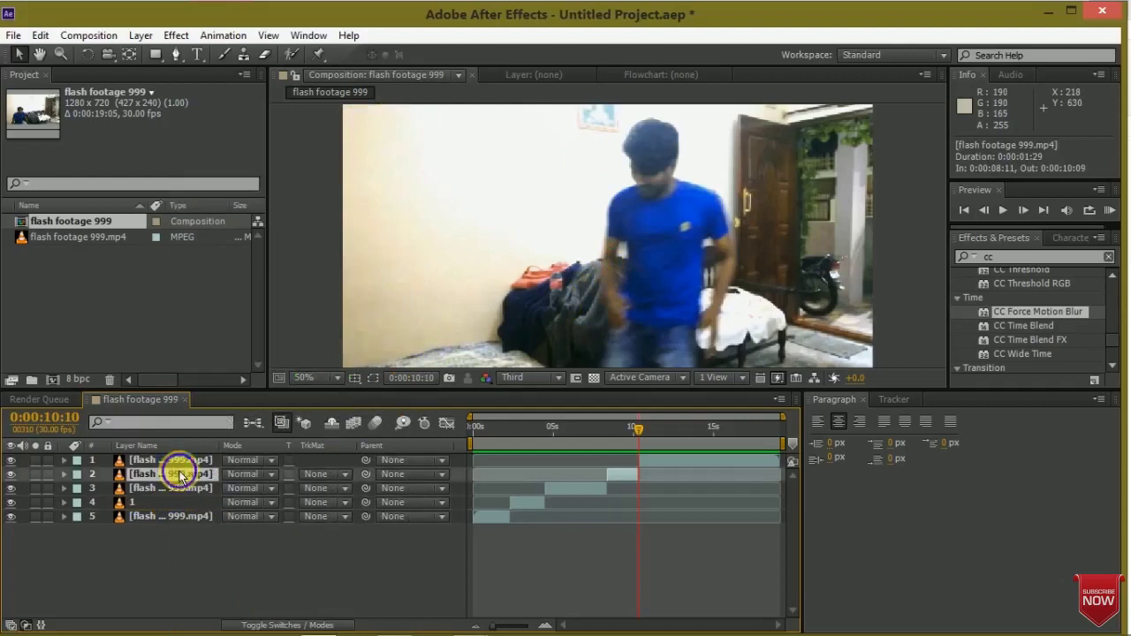
right_click(181, 476)
click(422, 121)
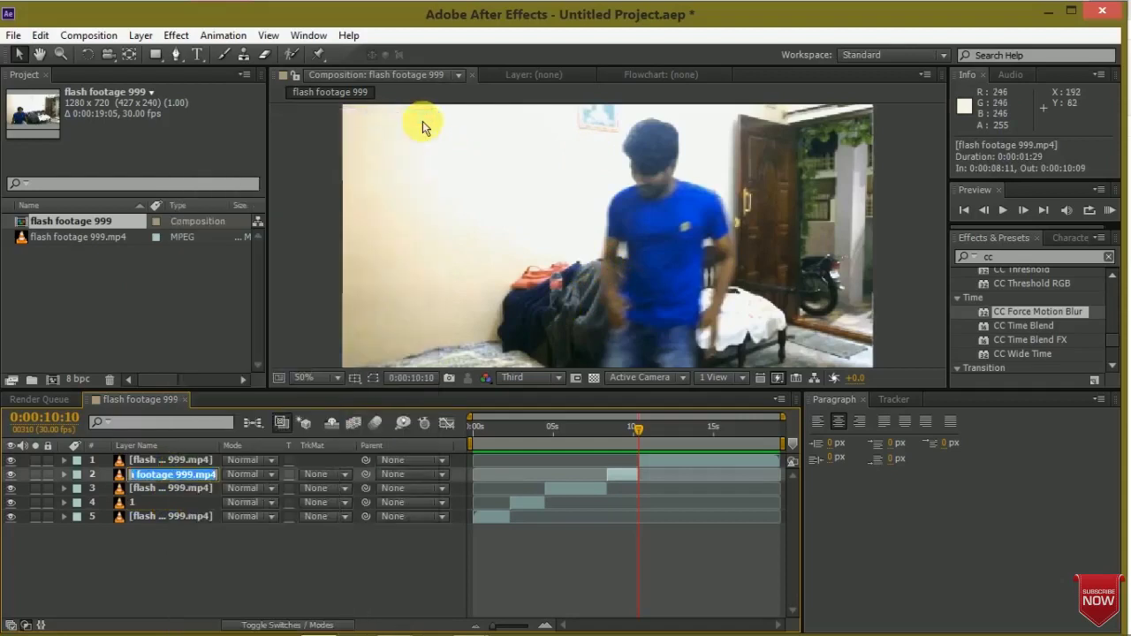
text(2)
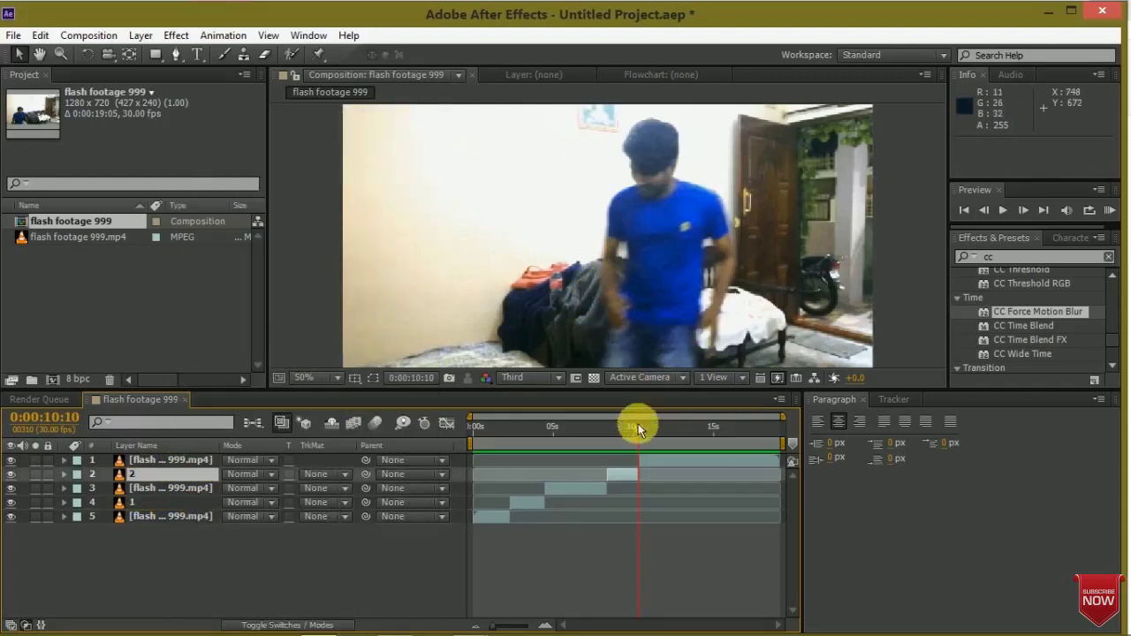
drag(639, 431, 511, 466)
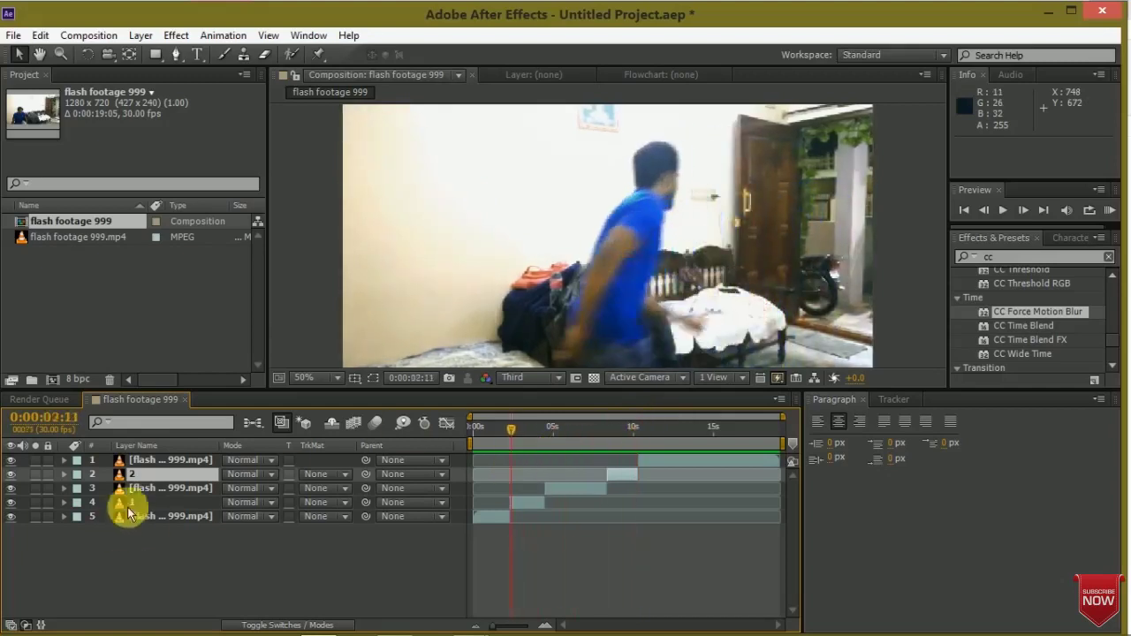
Time-stretch layer 1 with a much smaller stretch factor to speed it up
click(161, 502)
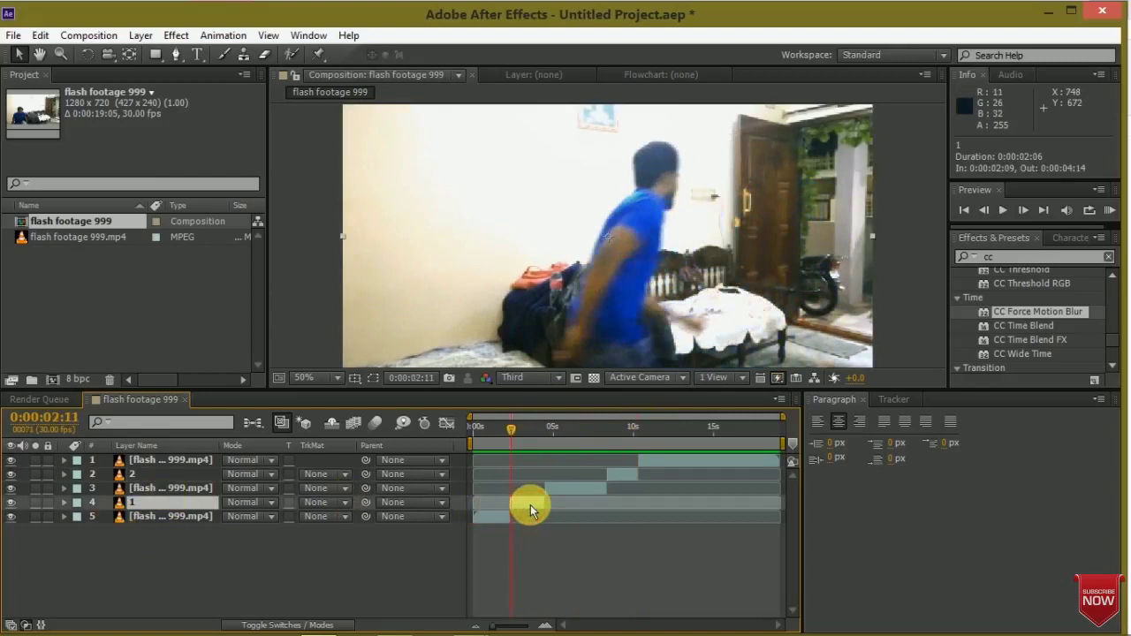
click(1011, 211)
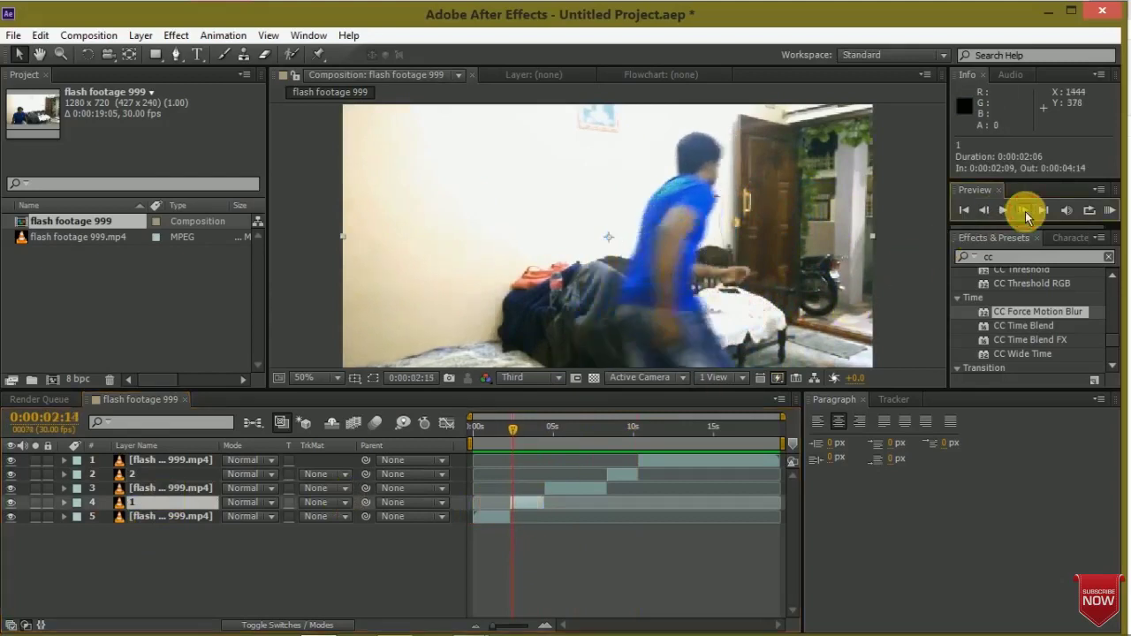
right_click(536, 506)
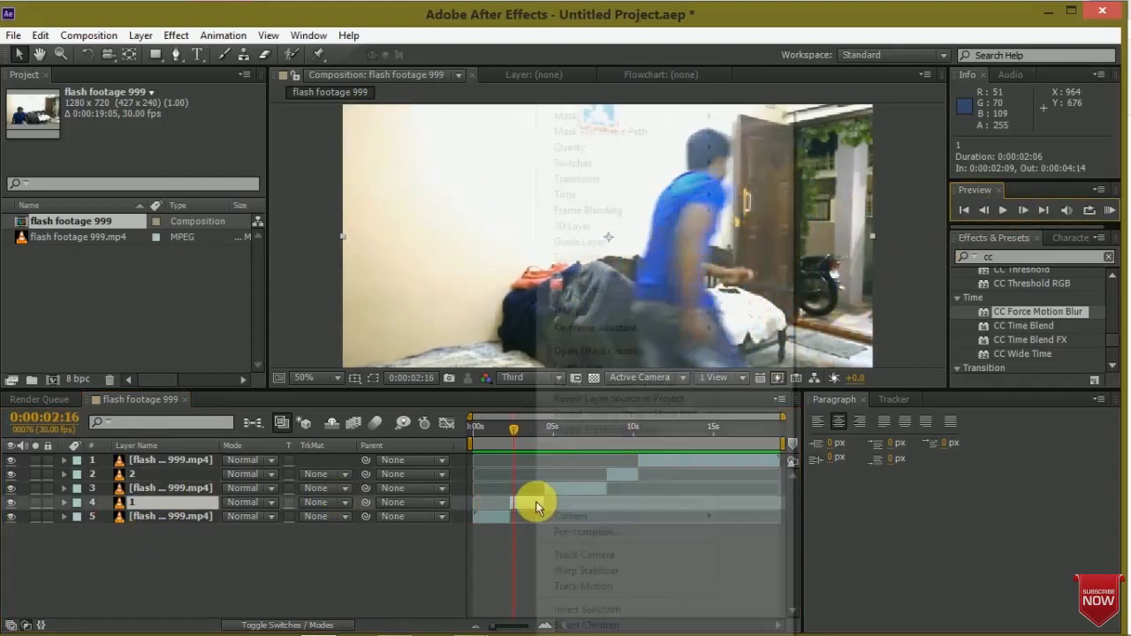
mouse_move(637, 193)
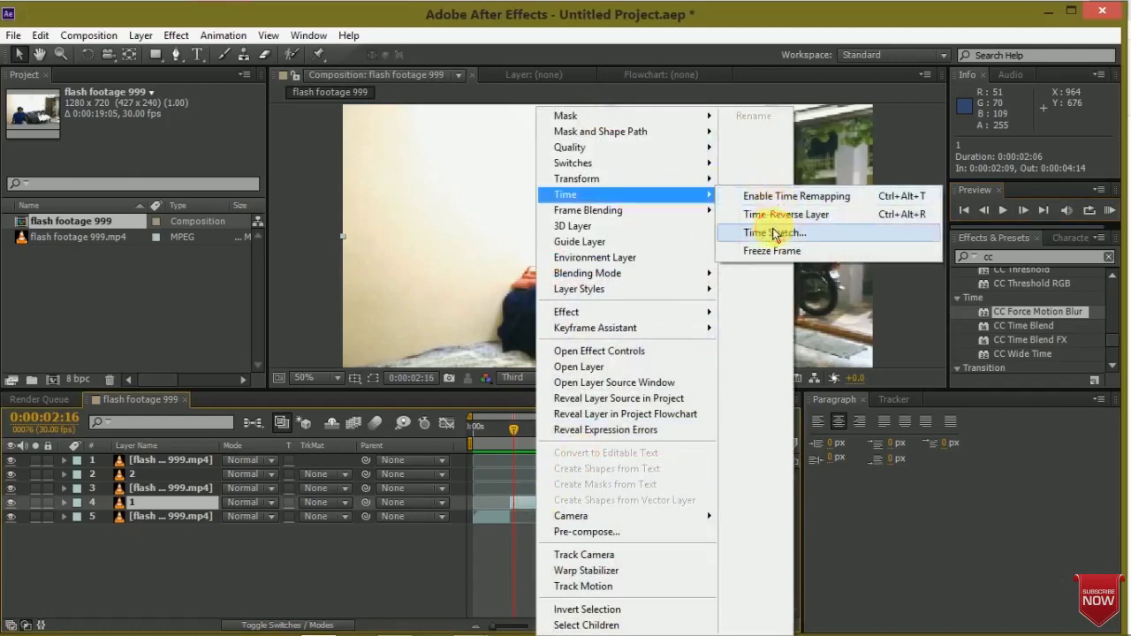
click(765, 232)
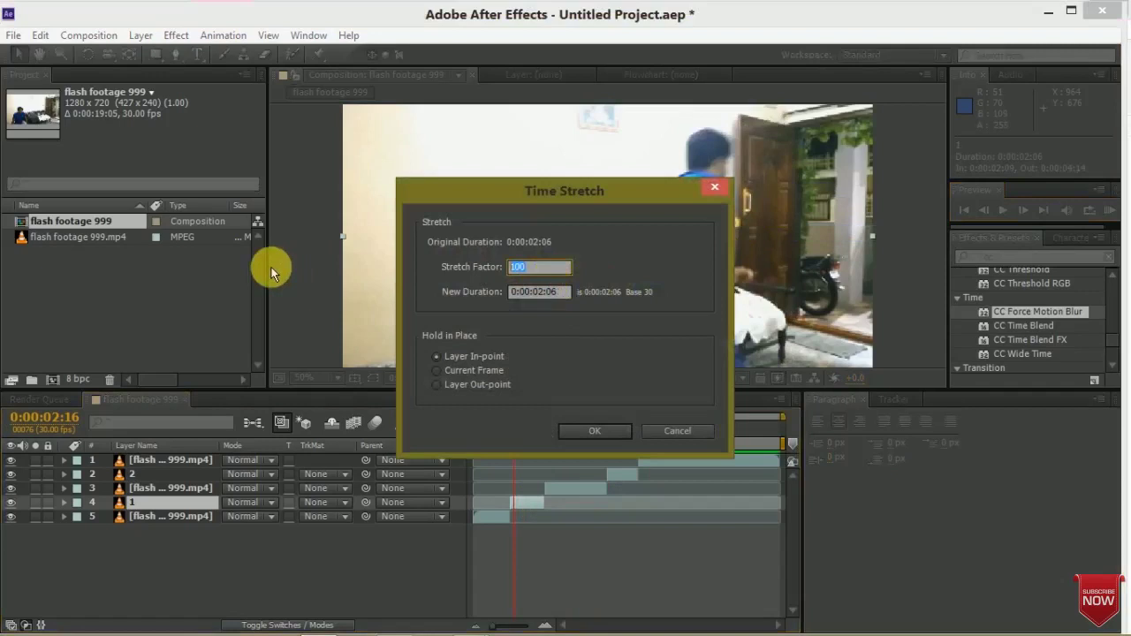
text(10)
key(Return)
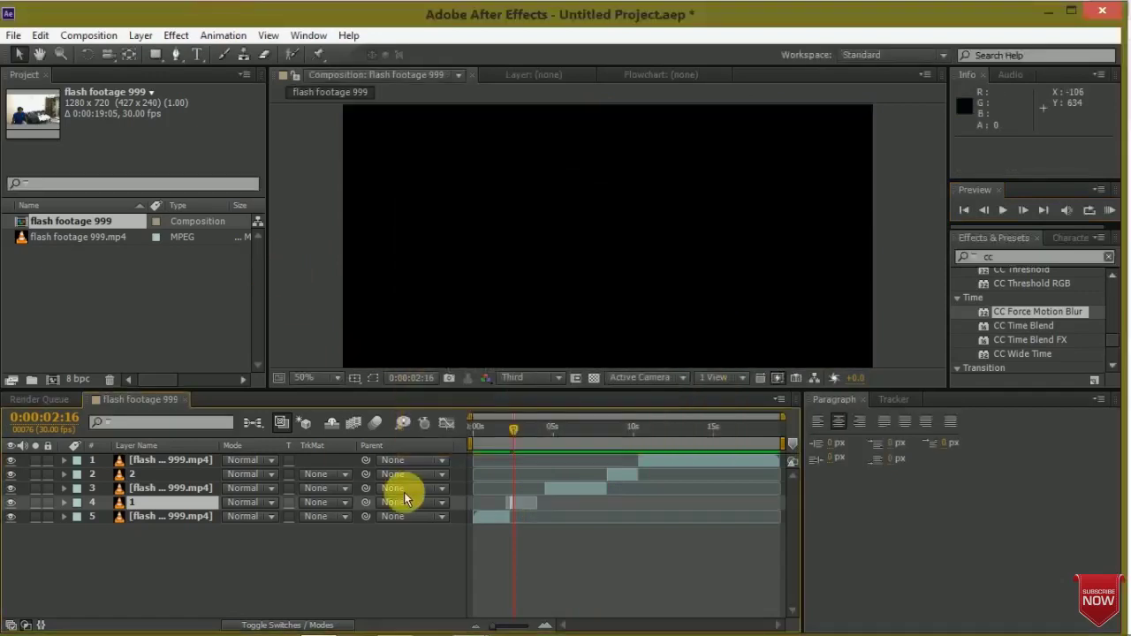
click(985, 210)
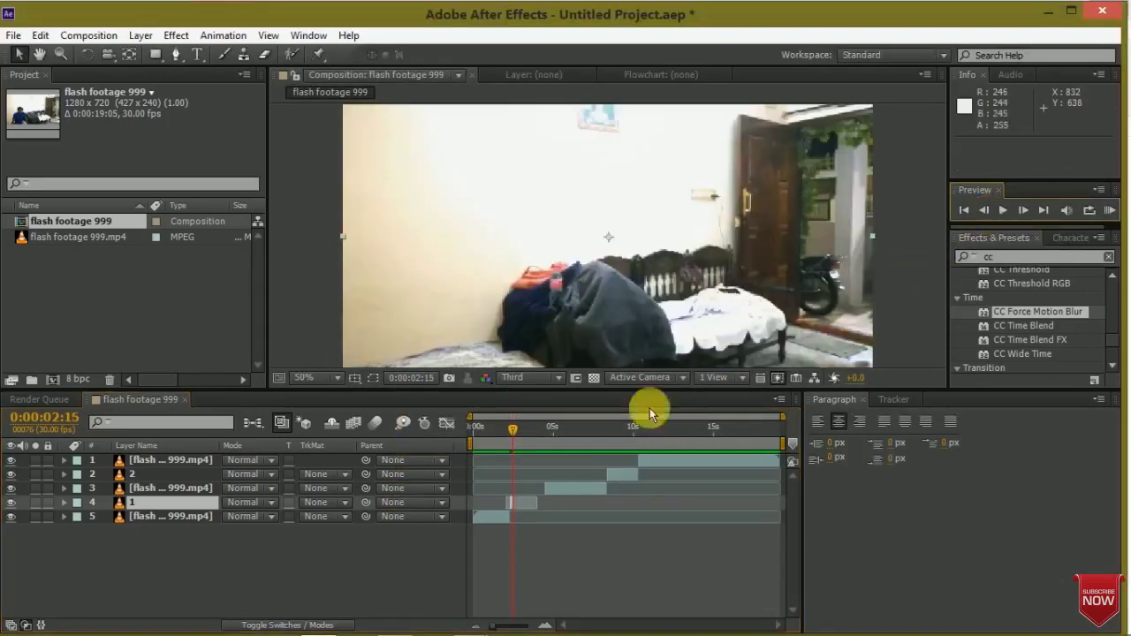
Slide layer 3 earlier to close the gap, then start layer 2 at its last frame
click(568, 489)
drag(577, 502, 543, 502)
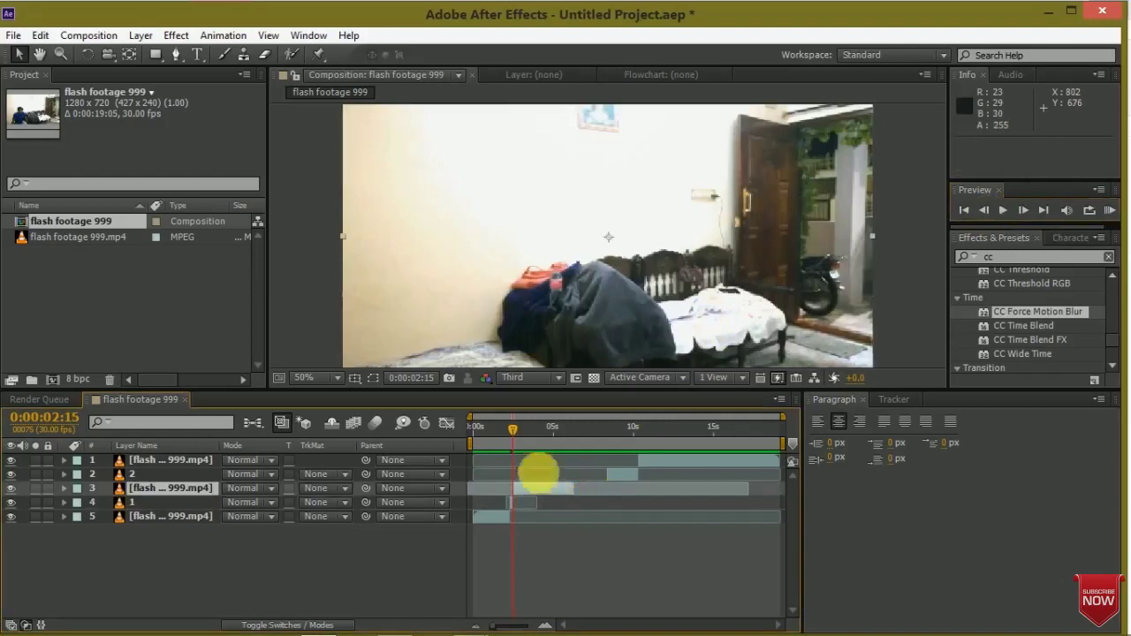
drag(513, 429, 574, 451)
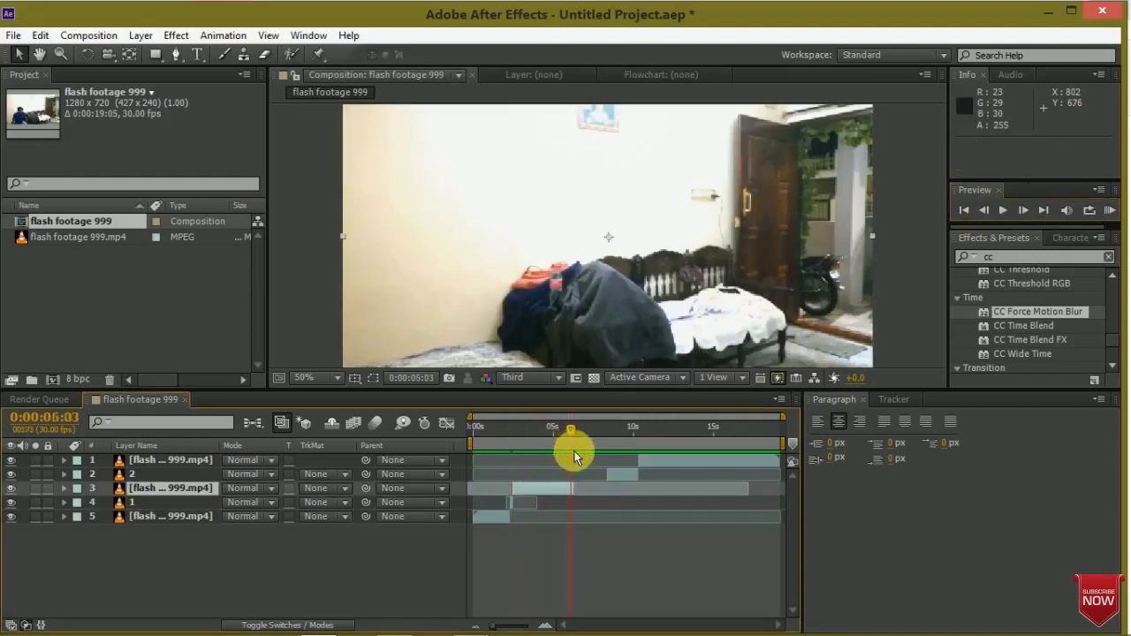
click(1022, 210)
click(1023, 212)
click(1023, 213)
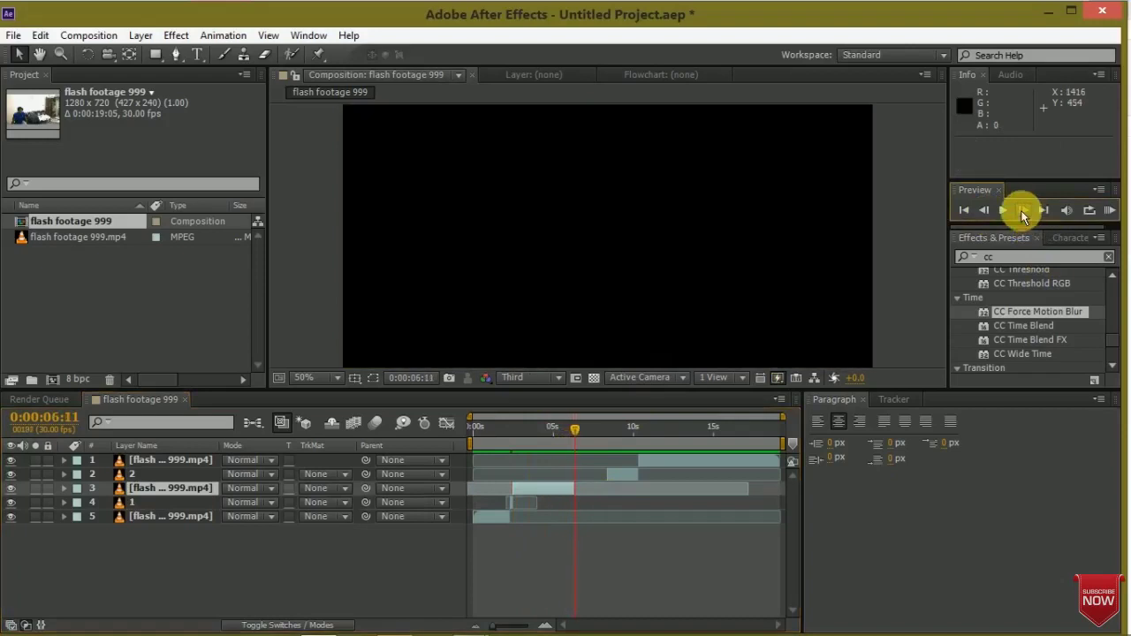
click(985, 210)
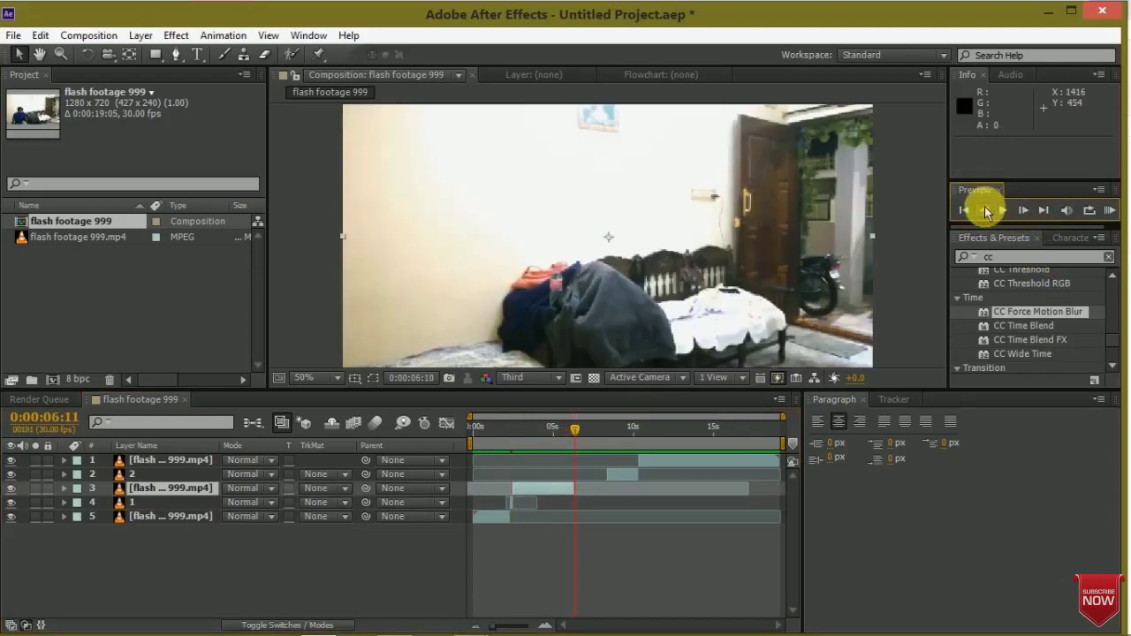
click(629, 476)
key(bracketleft)
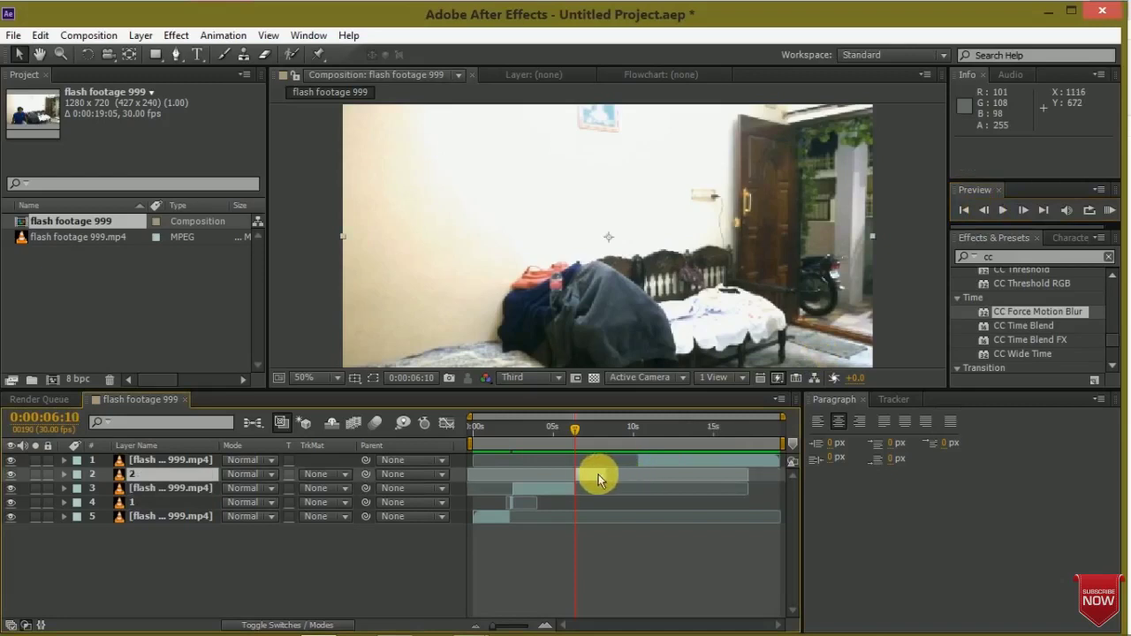
Time-stretch layer 2 with a small stretch factor to speed it up
right_click(597, 479)
mouse_move(760, 202)
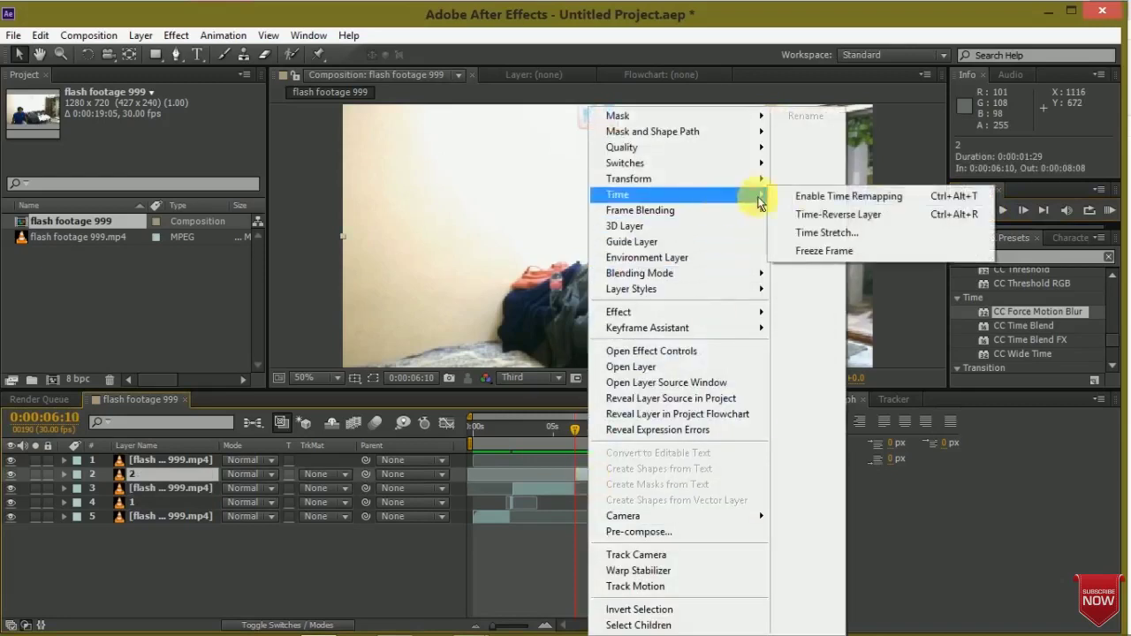
click(828, 233)
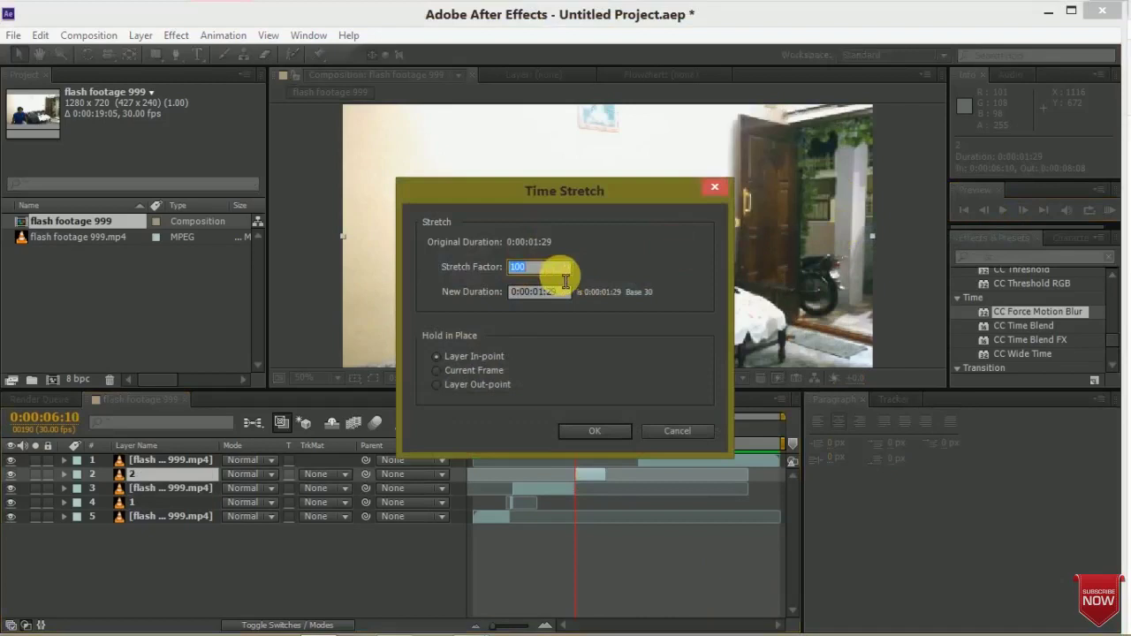
text(100)
key(Return)
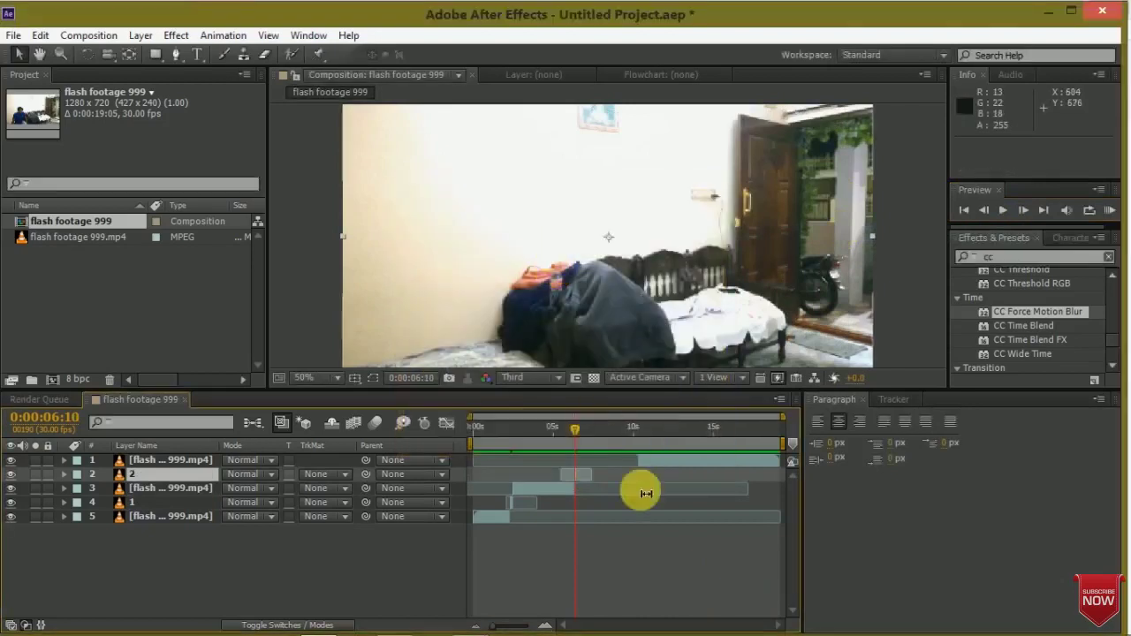
click(1025, 211)
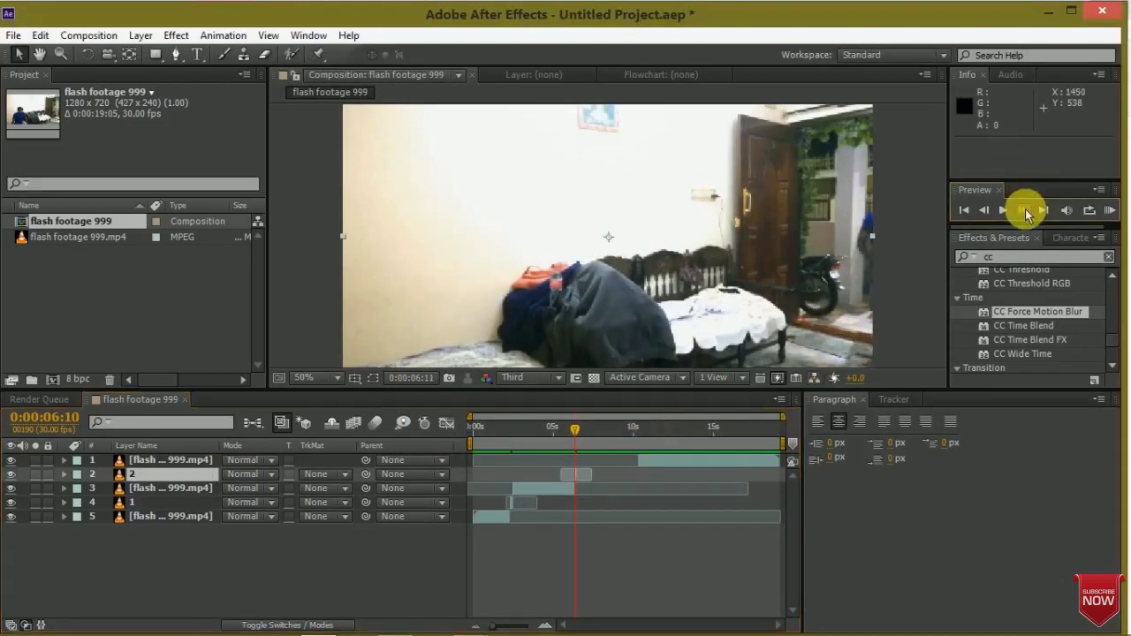
click(1023, 210)
click(1024, 210)
Slide the top footage layer earlier to close the gap after layer 2
click(1026, 211)
click(1026, 212)
click(1026, 211)
click(986, 211)
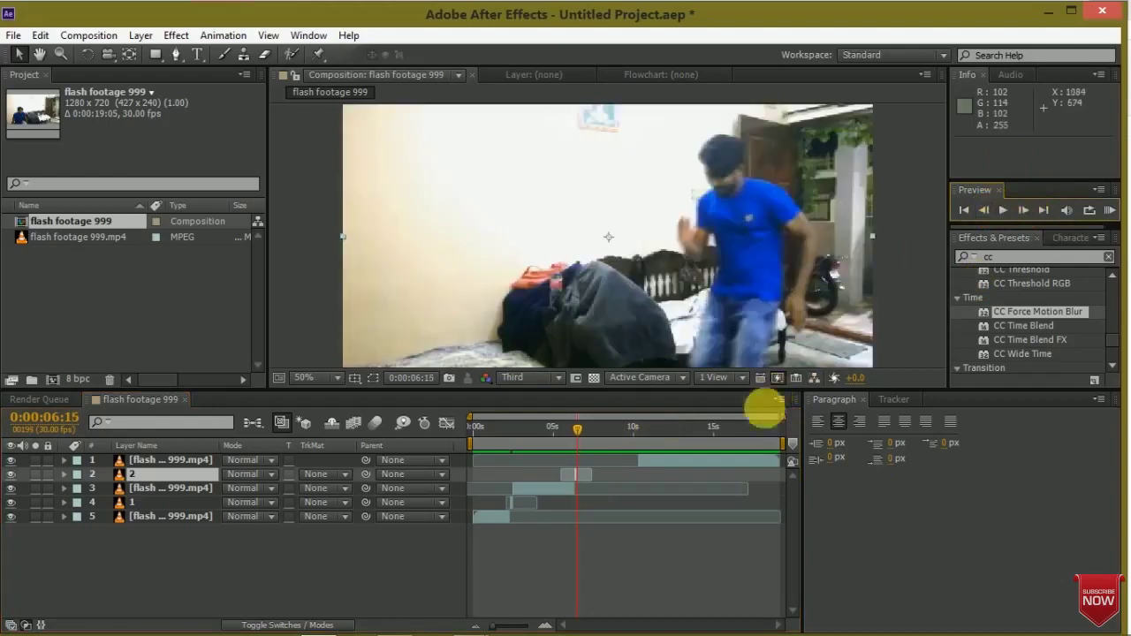
click(687, 461)
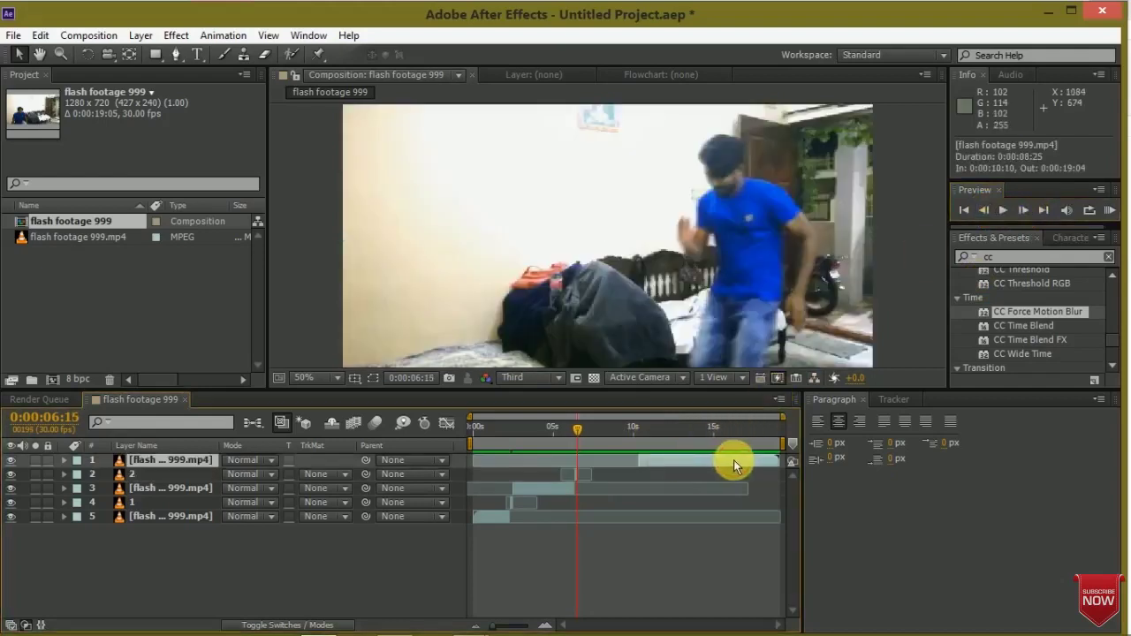
drag(733, 460, 676, 462)
Trim the composition to a work area ending at the footage end, 0:00:15:13, and preview
drag(584, 431, 718, 453)
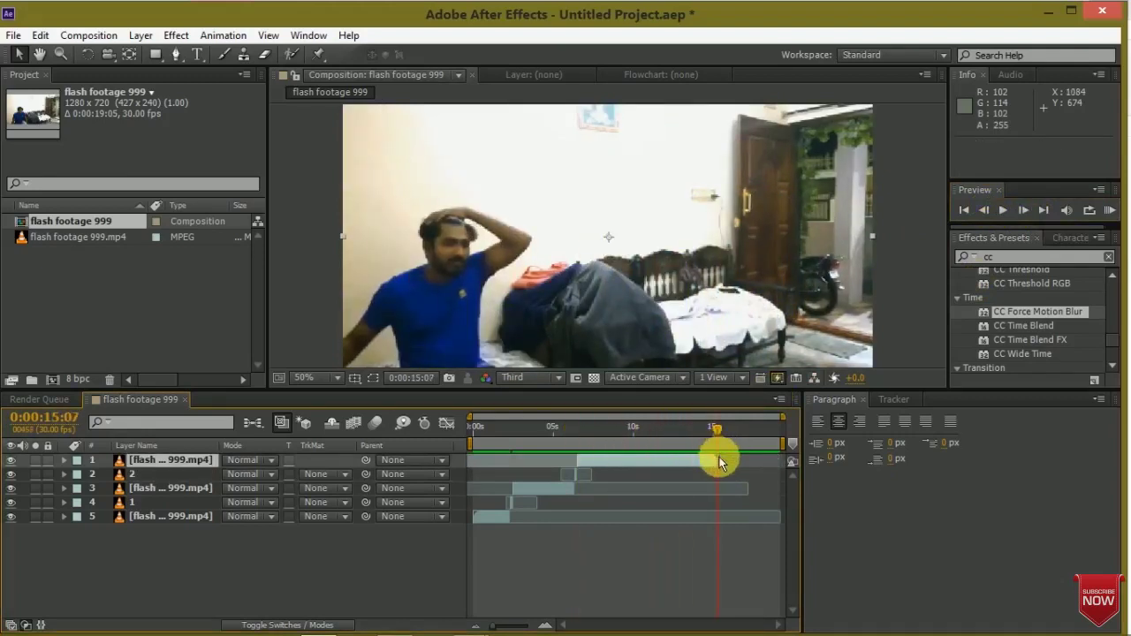
drag(781, 443, 732, 443)
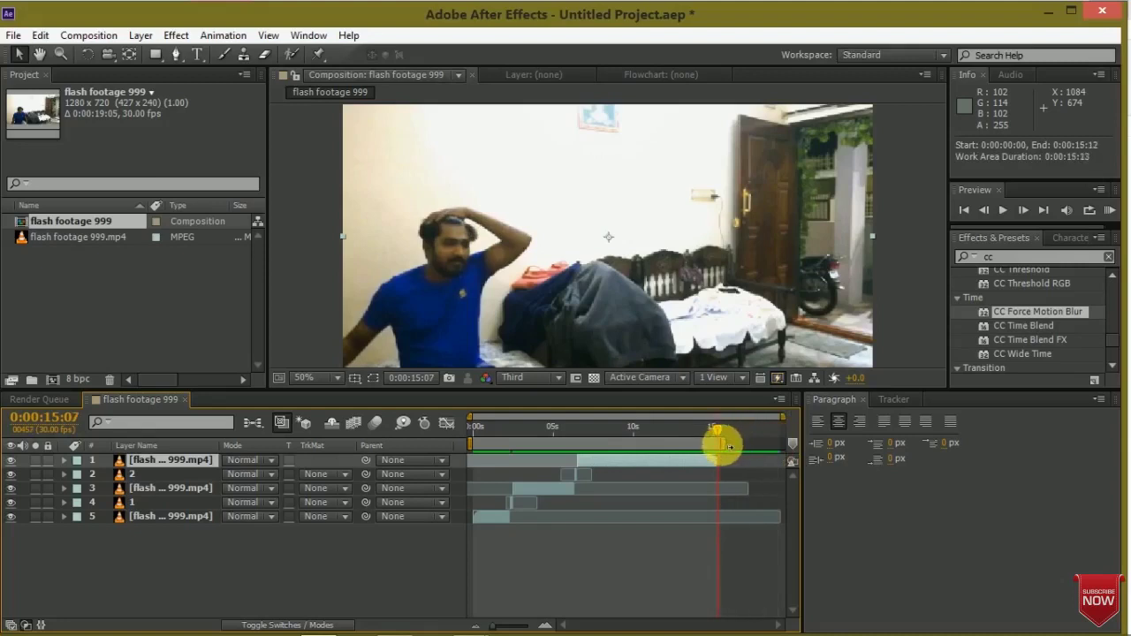
right_click(669, 445)
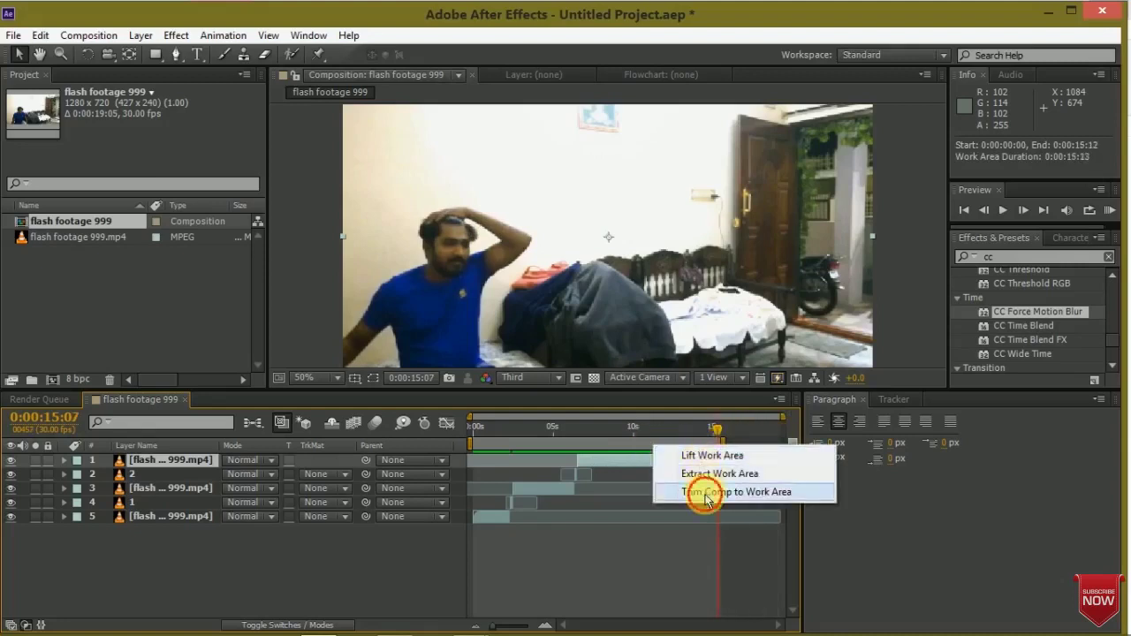
click(699, 492)
key(KP_0)
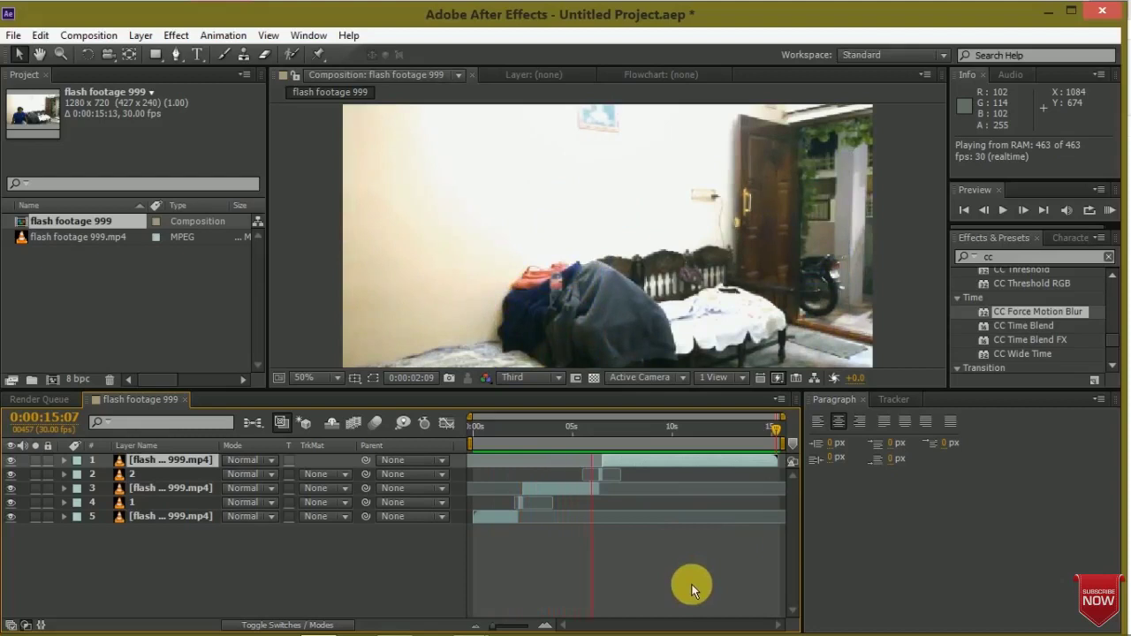
key(space)
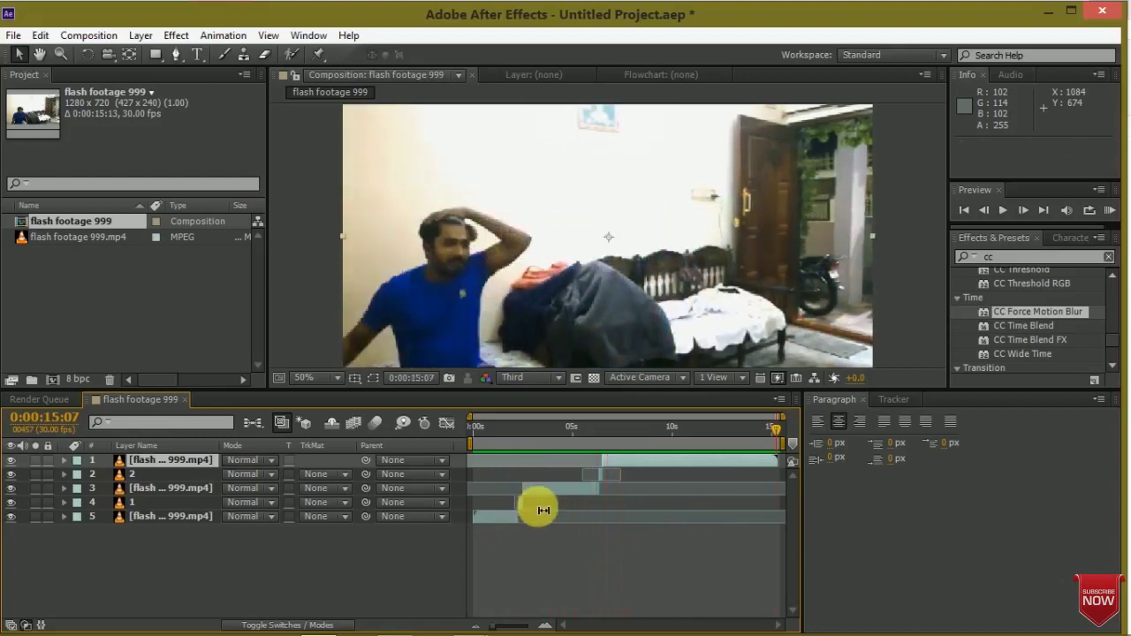
Apply CC Force Motion Blur to layer 1, found by searching 'force' in Effects & Presets
click(128, 503)
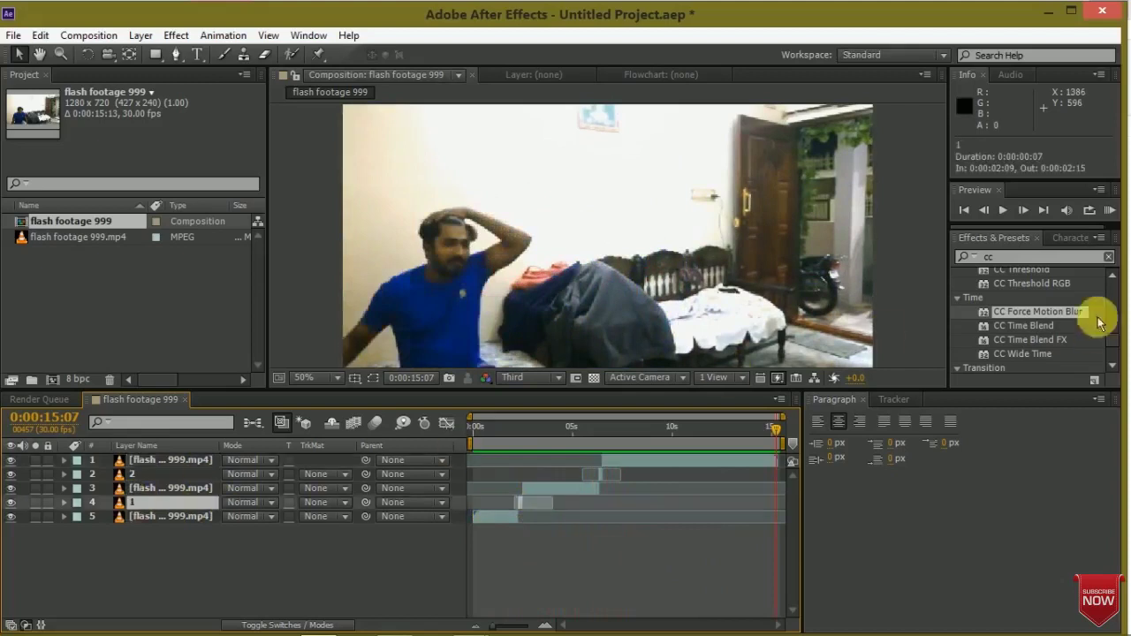
click(1051, 257)
text(force)
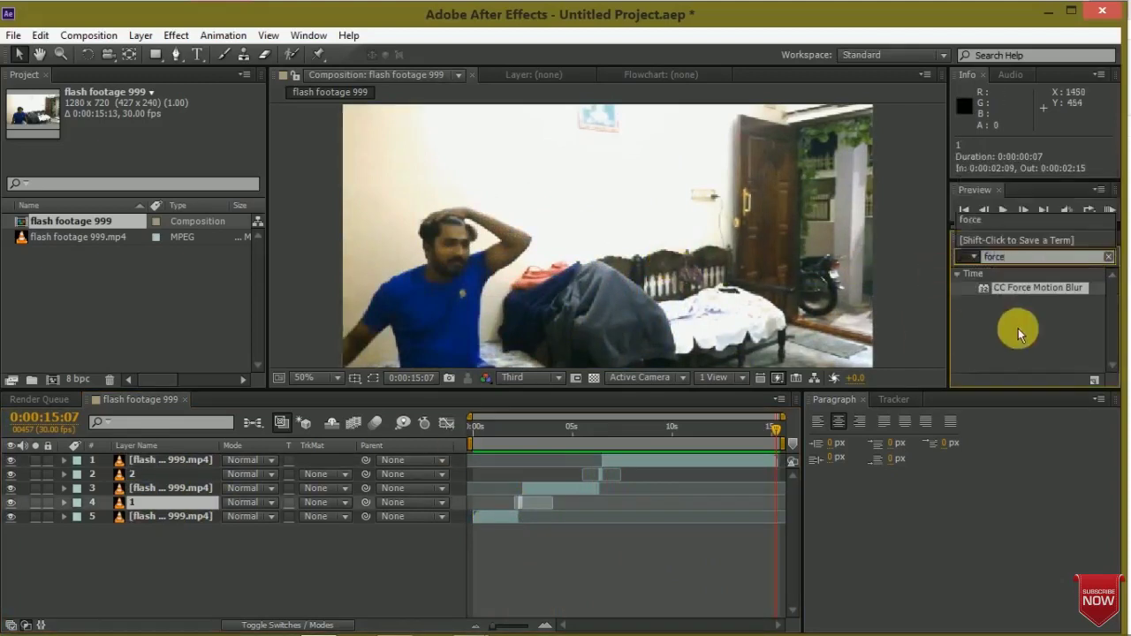
click(1019, 328)
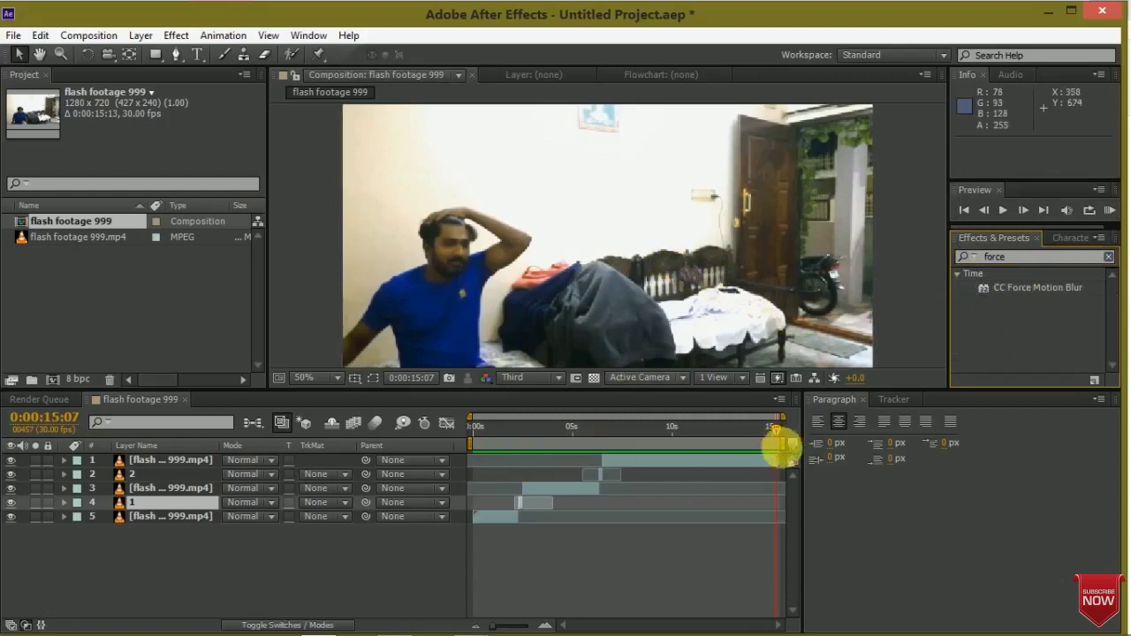
drag(777, 434, 521, 442)
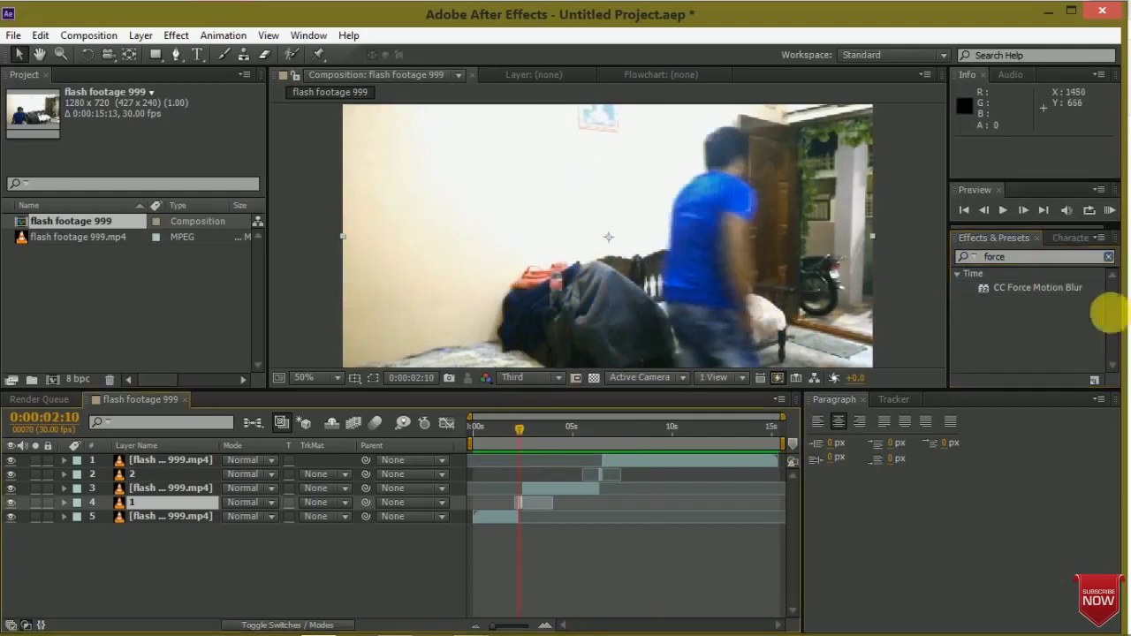
click(1011, 292)
drag(1011, 297, 151, 506)
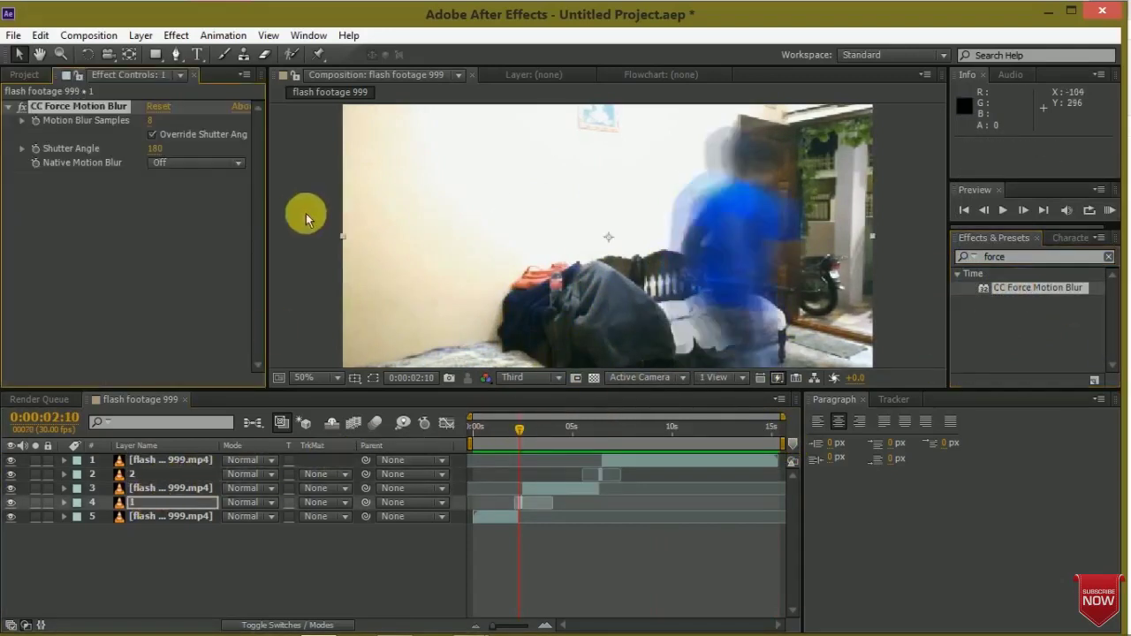
Raise the blur samples and push the shutter angle through 300 and 400 to 700
mouse_move(152, 120)
mouse_down()
mouse_move(367, 126)
mouse_move(176, 152)
mouse_up()
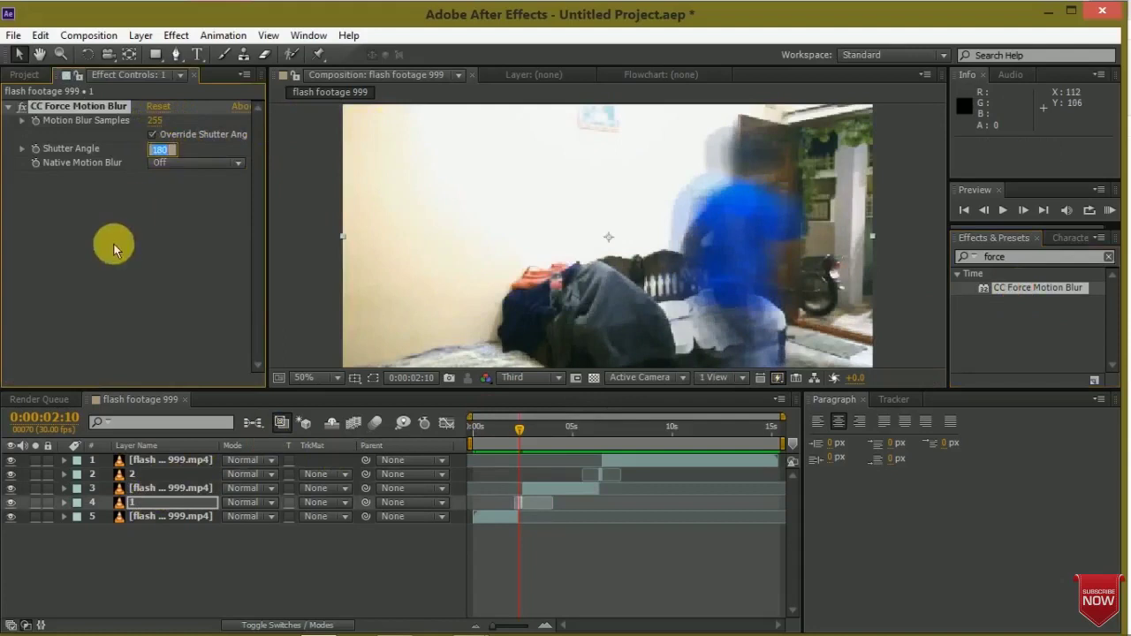
text(300)
key(Return)
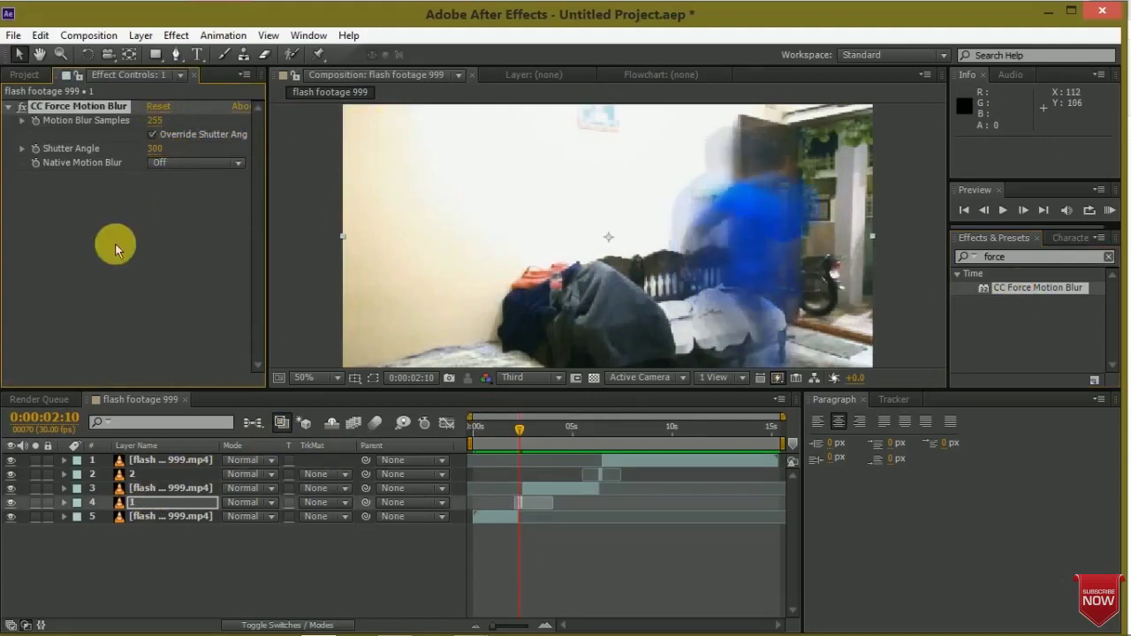
click(156, 149)
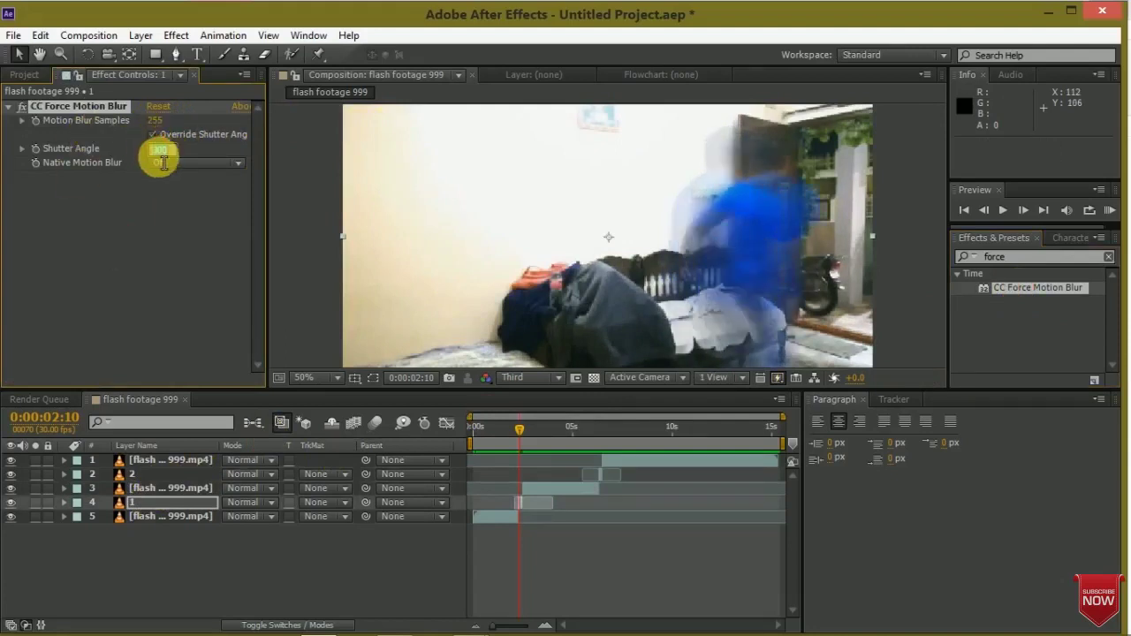
text(4)
click(159, 157)
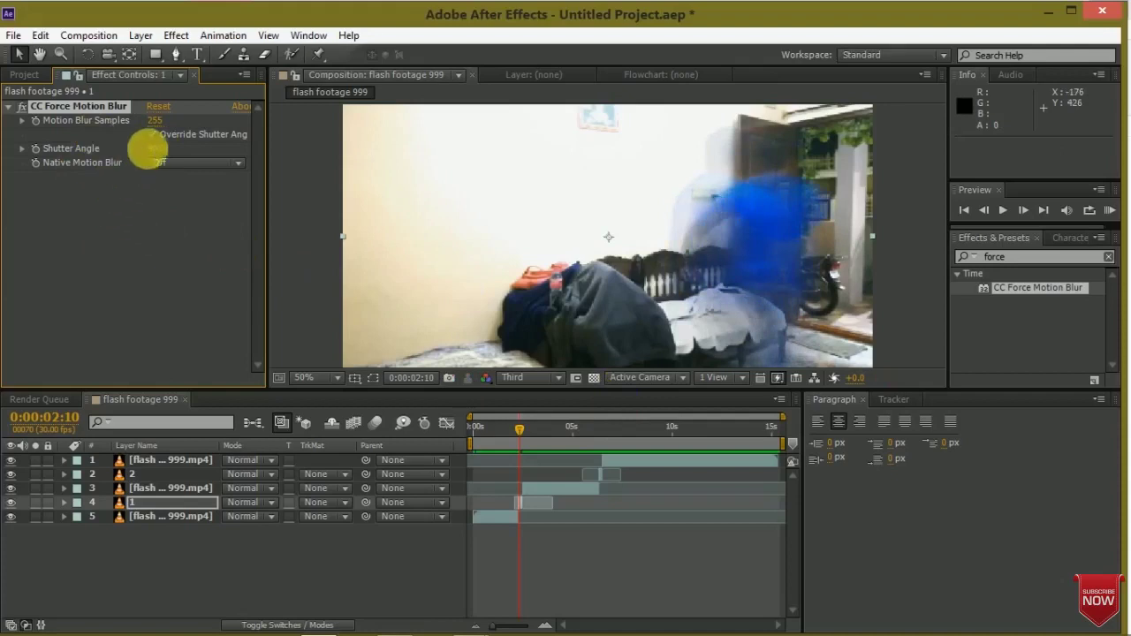
click(158, 148)
text(700)
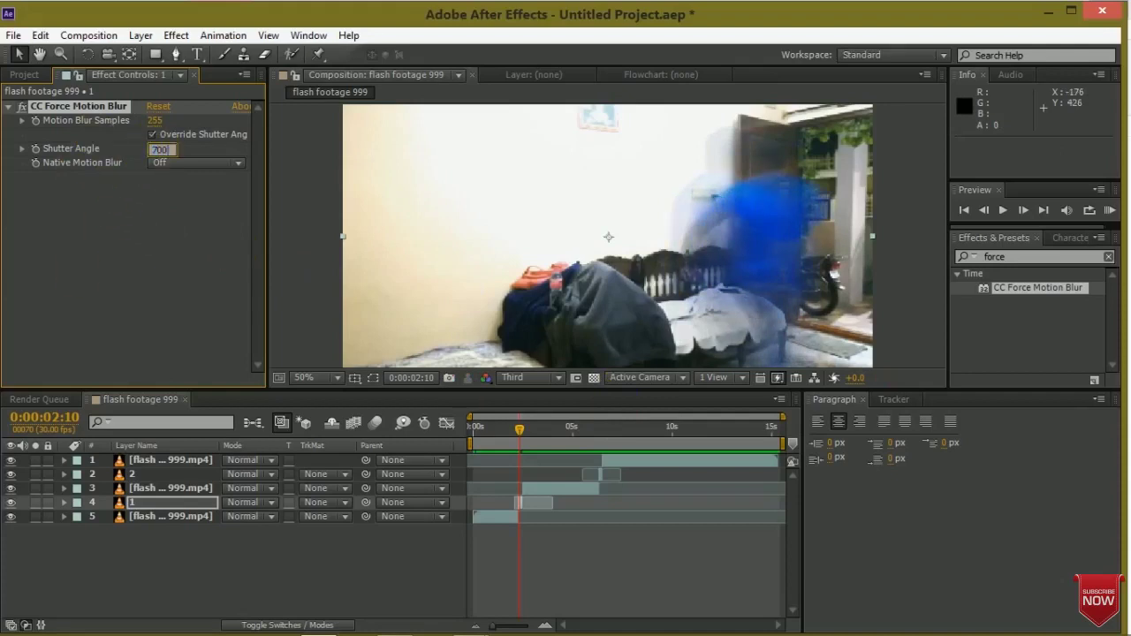
click(78, 272)
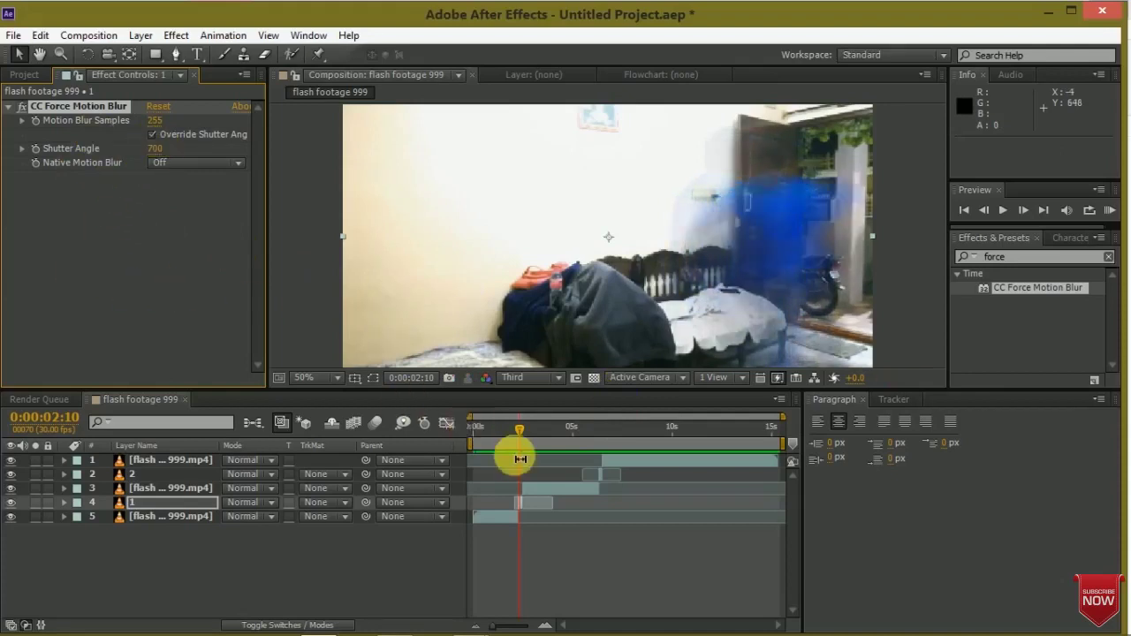
Give layer 2 CC Force Motion Blur with 255 samples and a 700 shutter angle
drag(520, 430, 603, 444)
drag(1022, 292, 139, 474)
mouse_move(154, 121)
mouse_down()
mouse_move(403, 127)
mouse_move(227, 126)
mouse_up()
click(160, 148)
text(70)
click(99, 284)
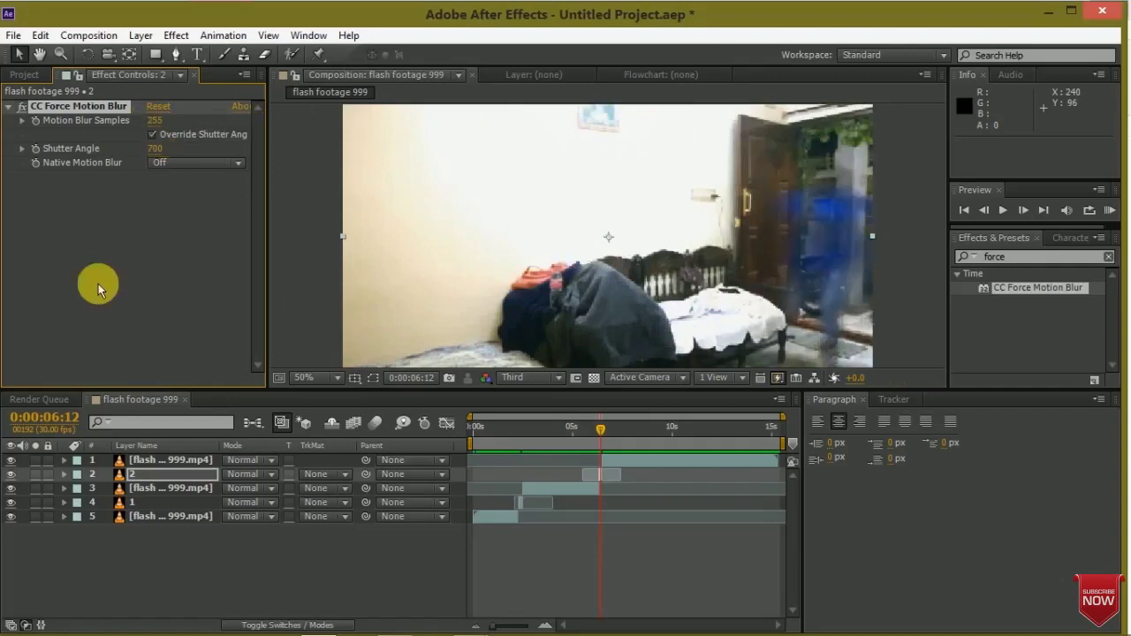
Preview the composition, then raise layer 2's shutter angle to 850
key(space)
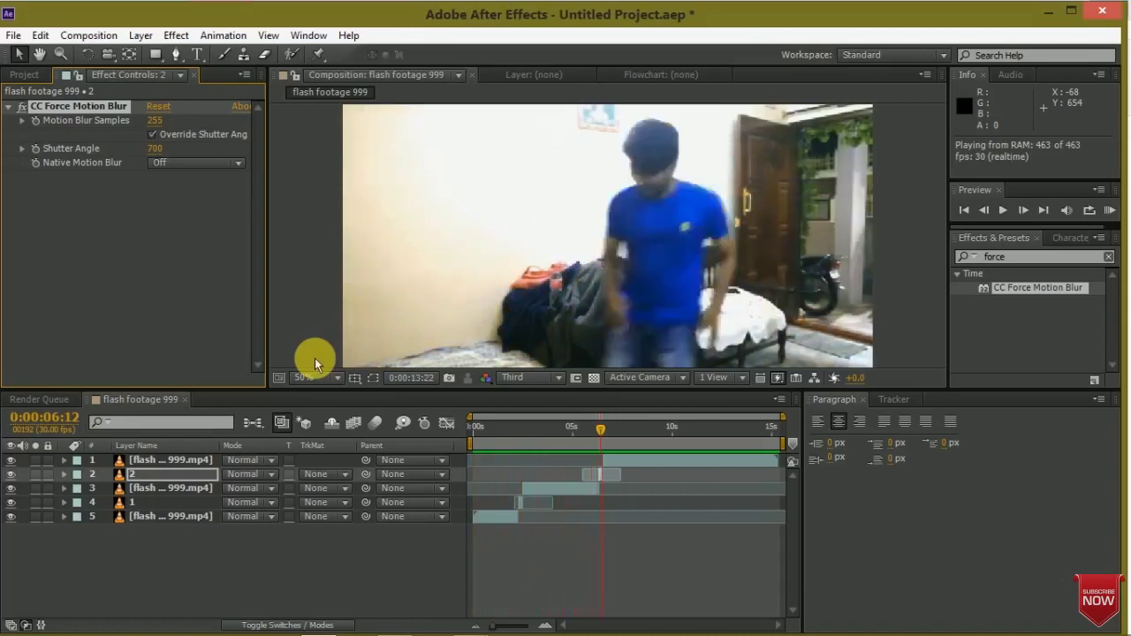
click(513, 498)
click(156, 148)
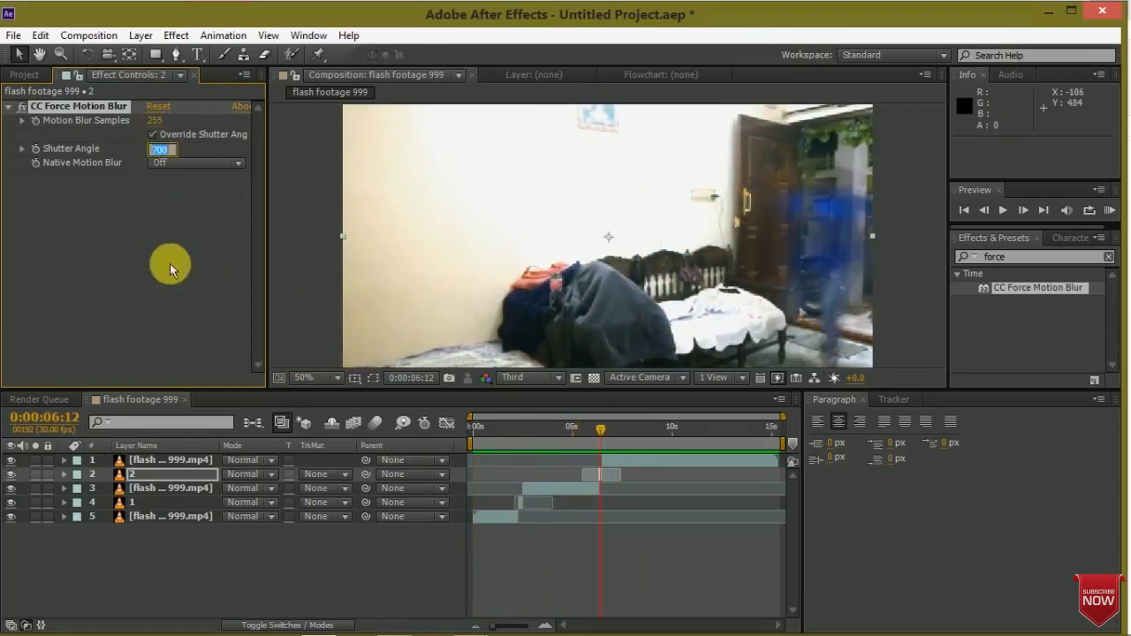
text(850)
key(Return)
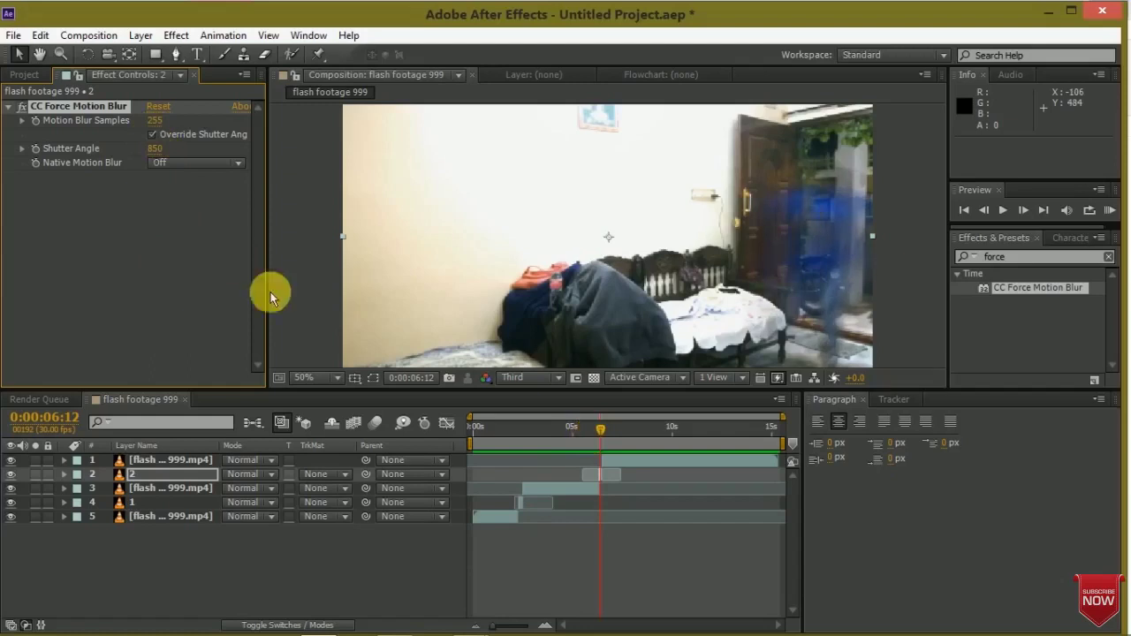
Set layer 1's shutter angle to 850 as well
click(542, 433)
drag(541, 437, 520, 462)
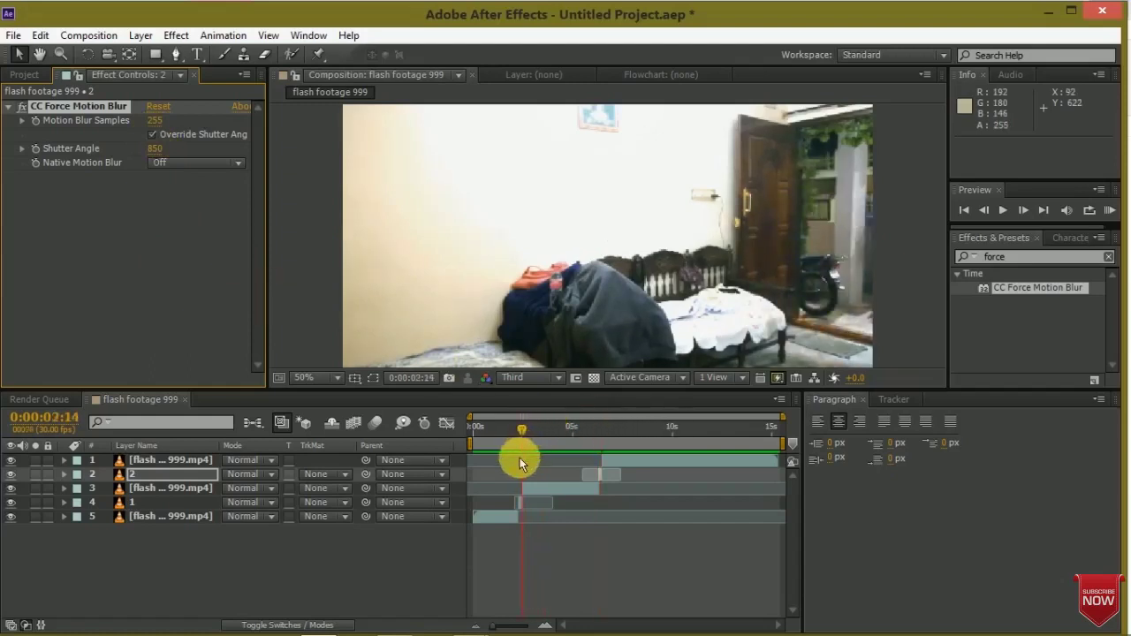
click(177, 501)
click(161, 150)
key(Return)
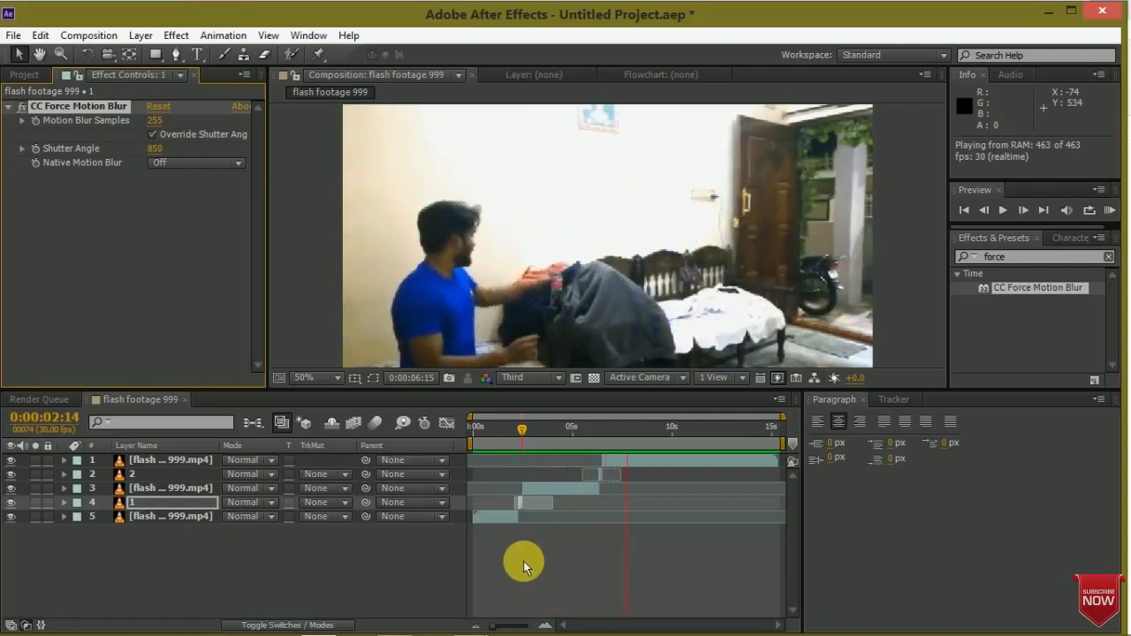
Close the effect settings panel and return the current time to 0:00:02:09
click(245, 75)
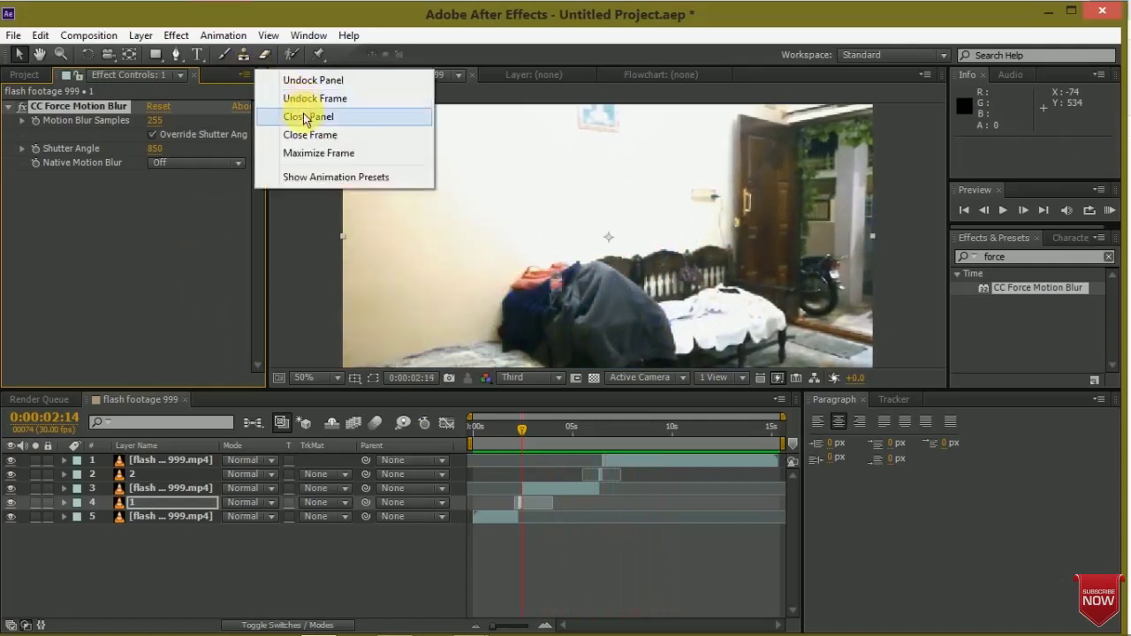
click(305, 116)
drag(519, 430, 516, 431)
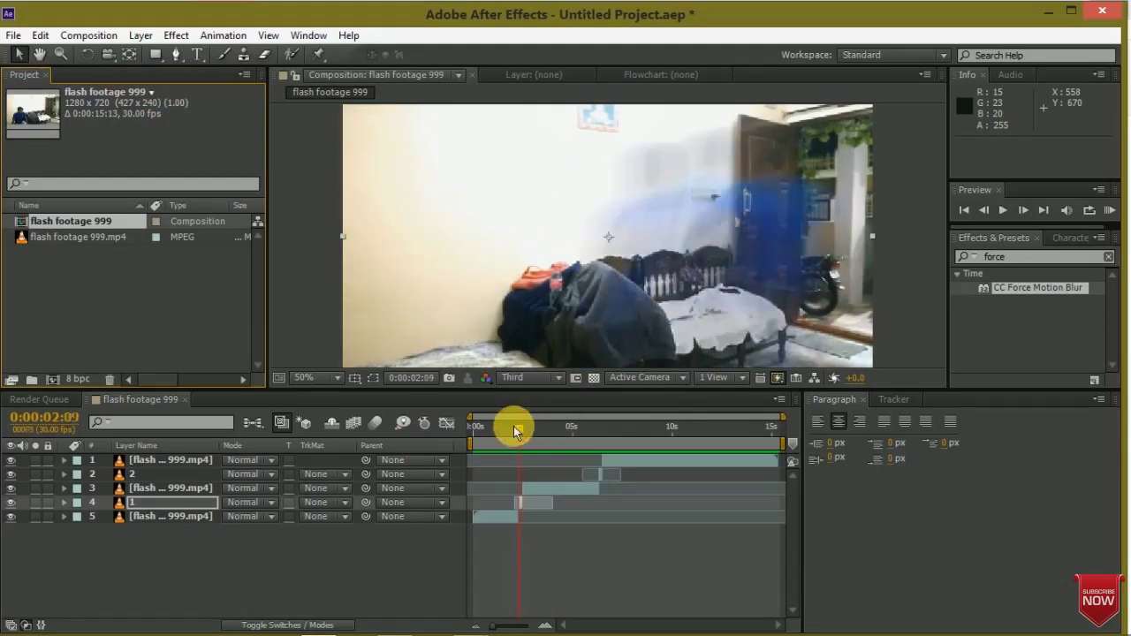
click(986, 211)
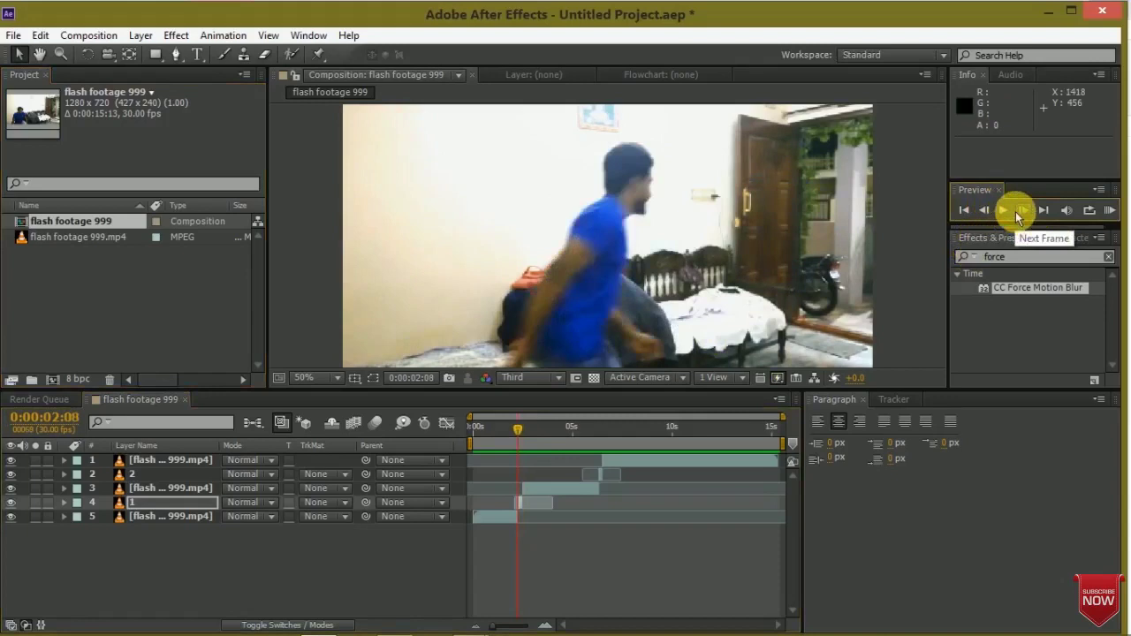
click(1018, 215)
click(142, 37)
Add a comp-sized 1280×720 black solid named 'light' through Layer > New > Solid
mouse_move(404, 50)
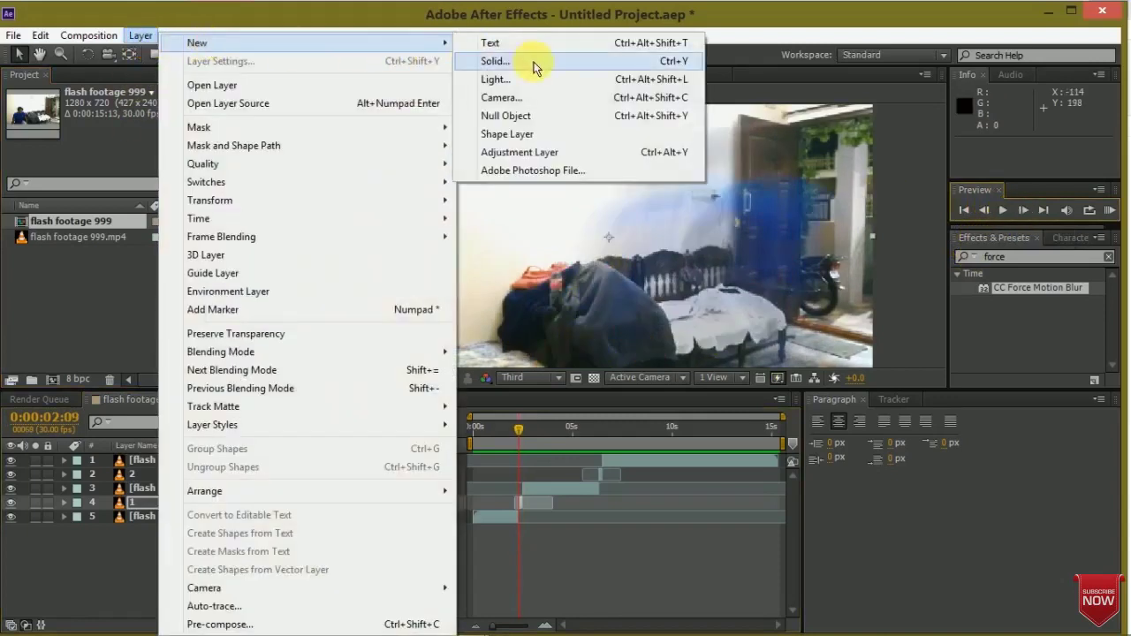
click(534, 62)
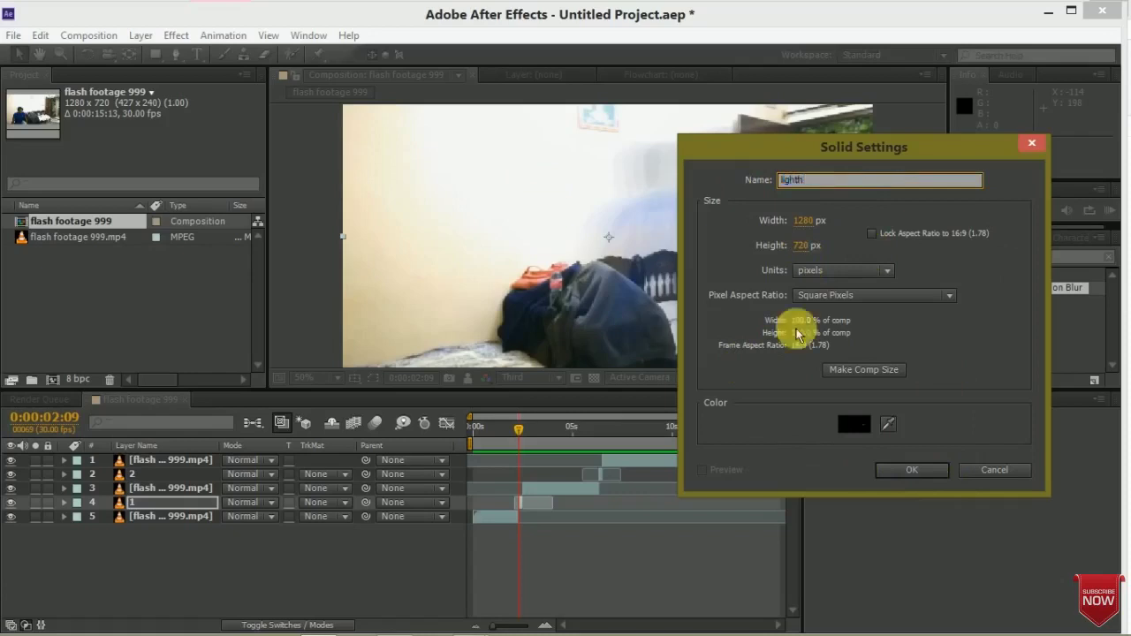
click(919, 470)
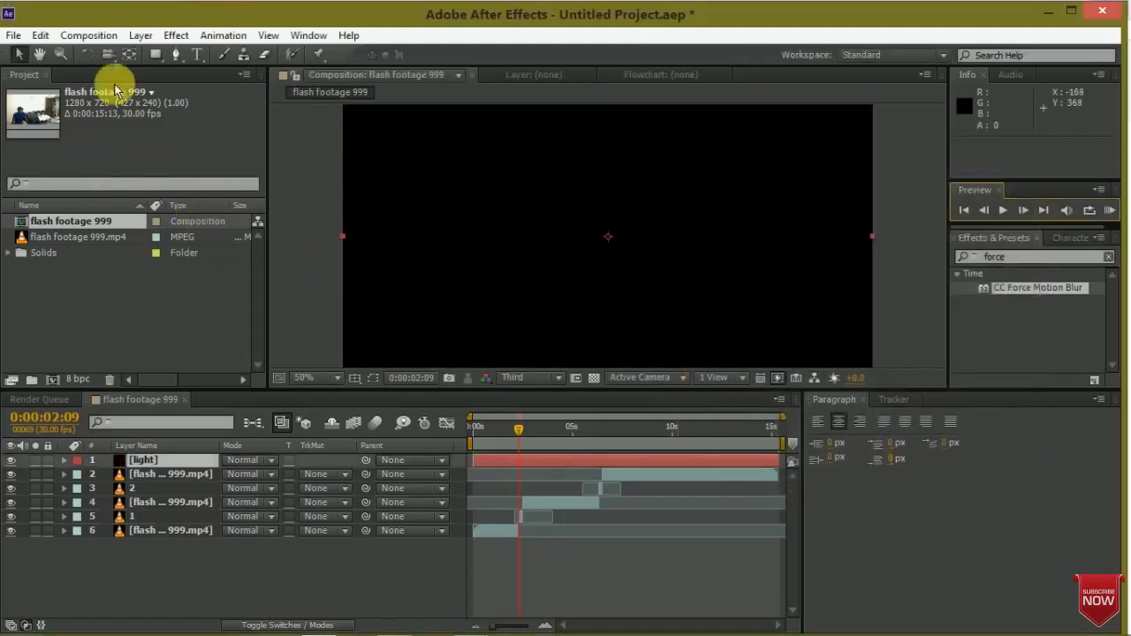
Apply Advanced Lightning to the light layer and drag its origin and direction points into place
click(176, 36)
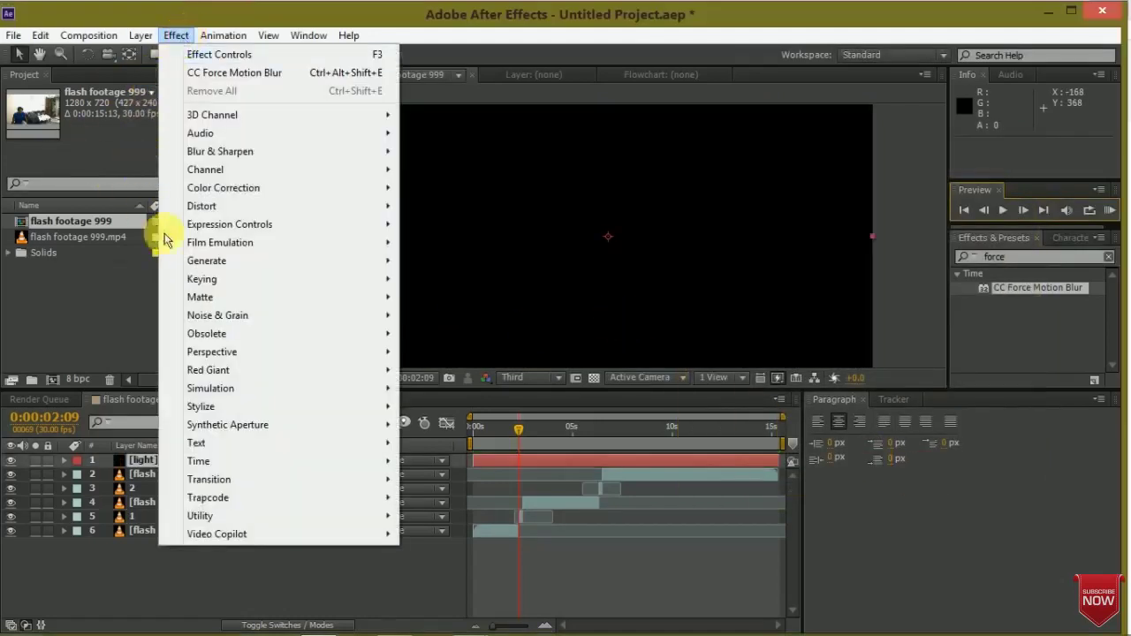
mouse_move(221, 262)
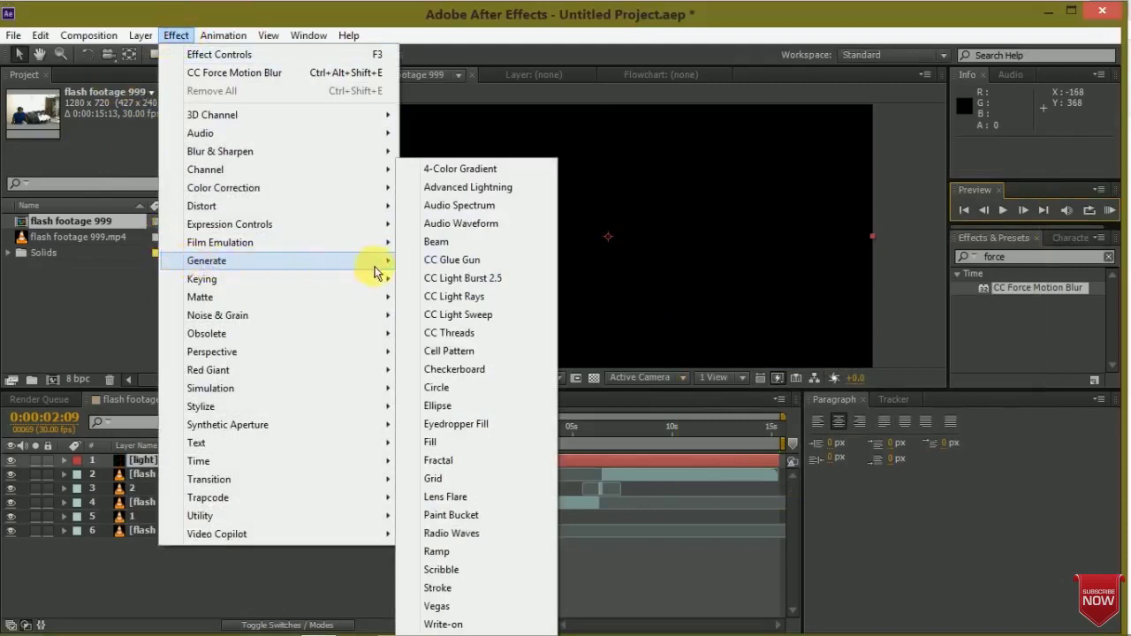
click(475, 189)
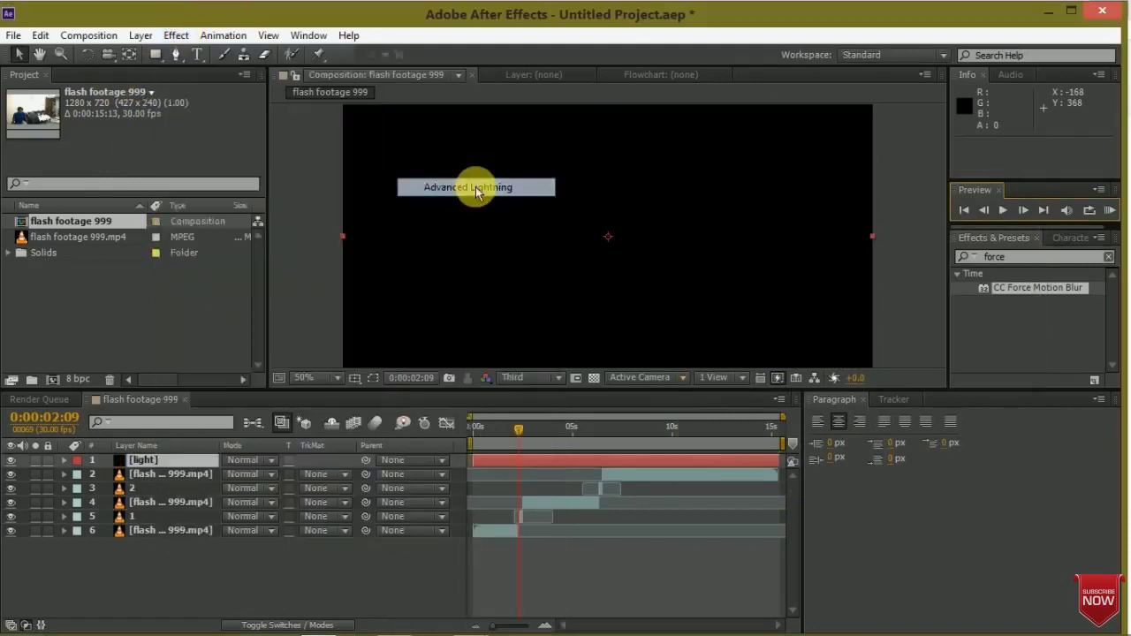
mouse_move(640, 245)
mouse_down()
mouse_move(601, 200)
mouse_move(633, 229)
mouse_move(604, 336)
mouse_move(452, 212)
mouse_up()
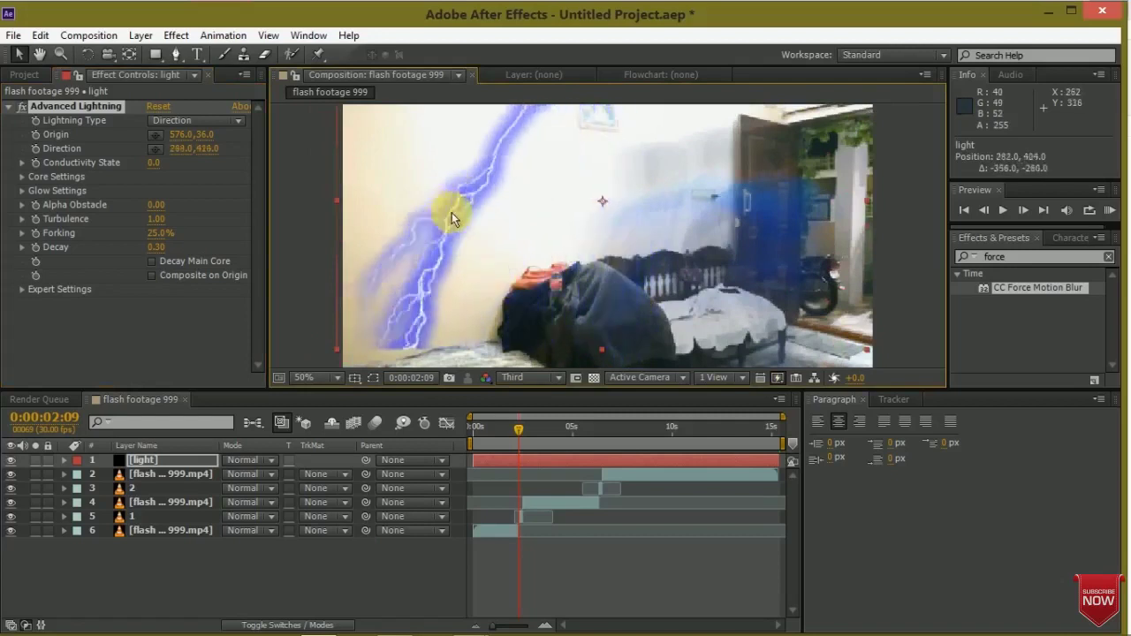
drag(452, 212, 415, 228)
mouse_move(567, 173)
mouse_down()
mouse_move(582, 234)
mouse_move(580, 221)
mouse_up()
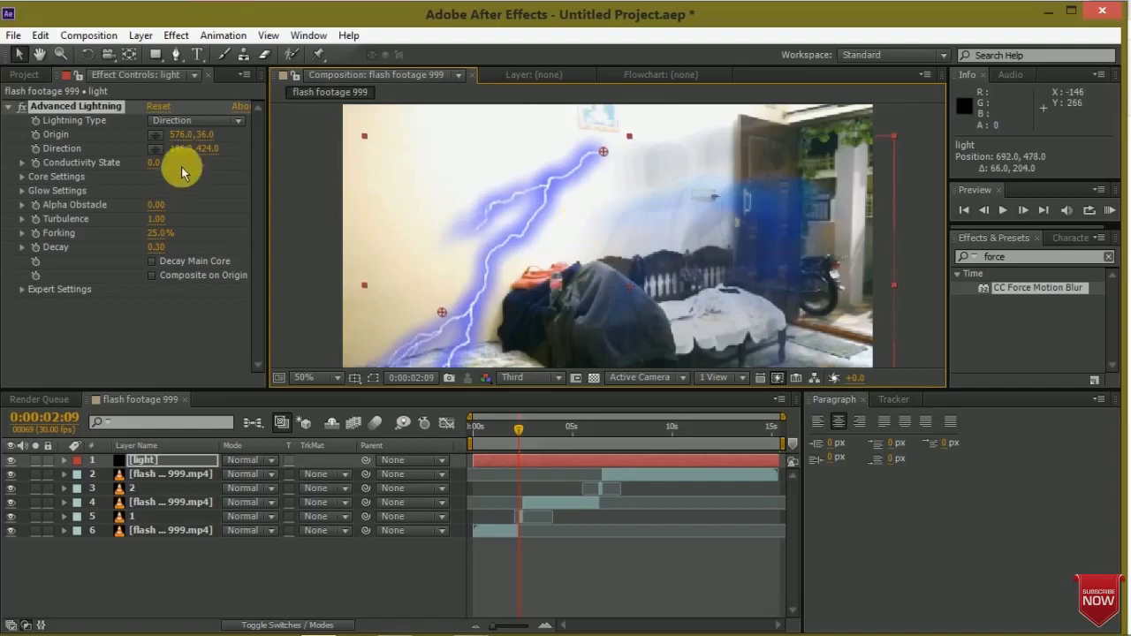
Try the Two-Way Strike lightning type, moving the origin right and lower so the bolt runs horizontally
click(184, 120)
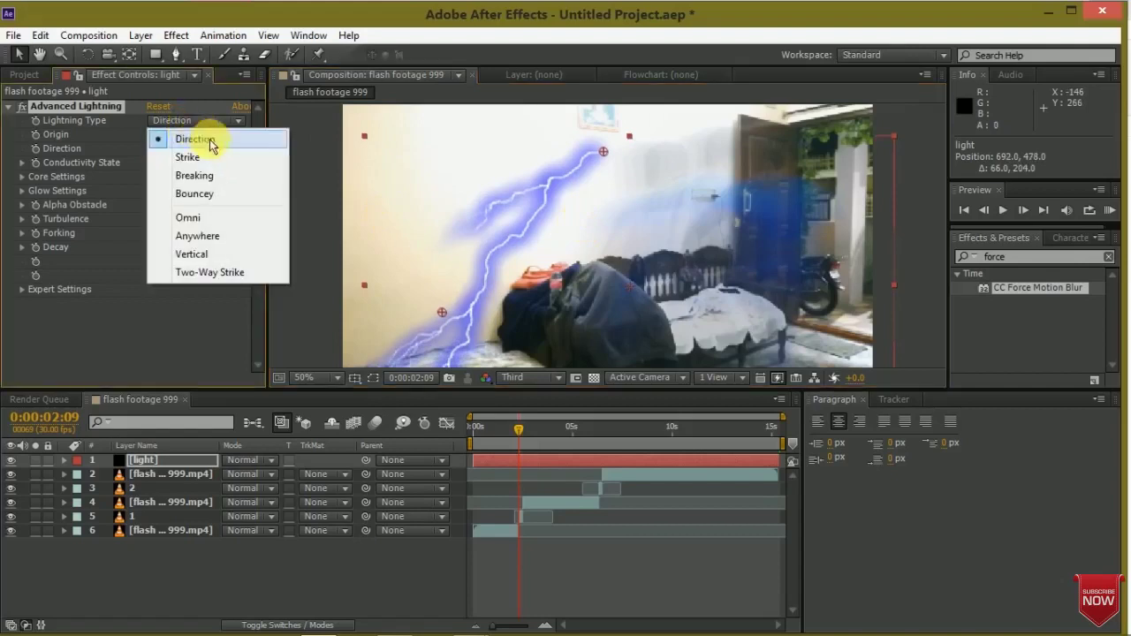
click(213, 272)
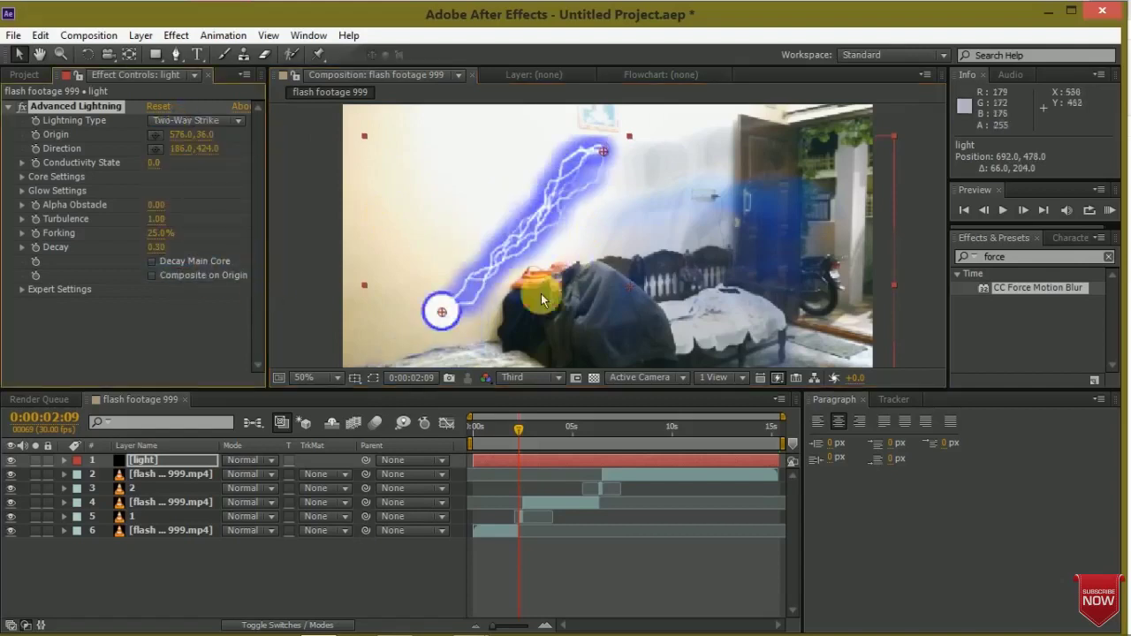
drag(447, 316, 432, 309)
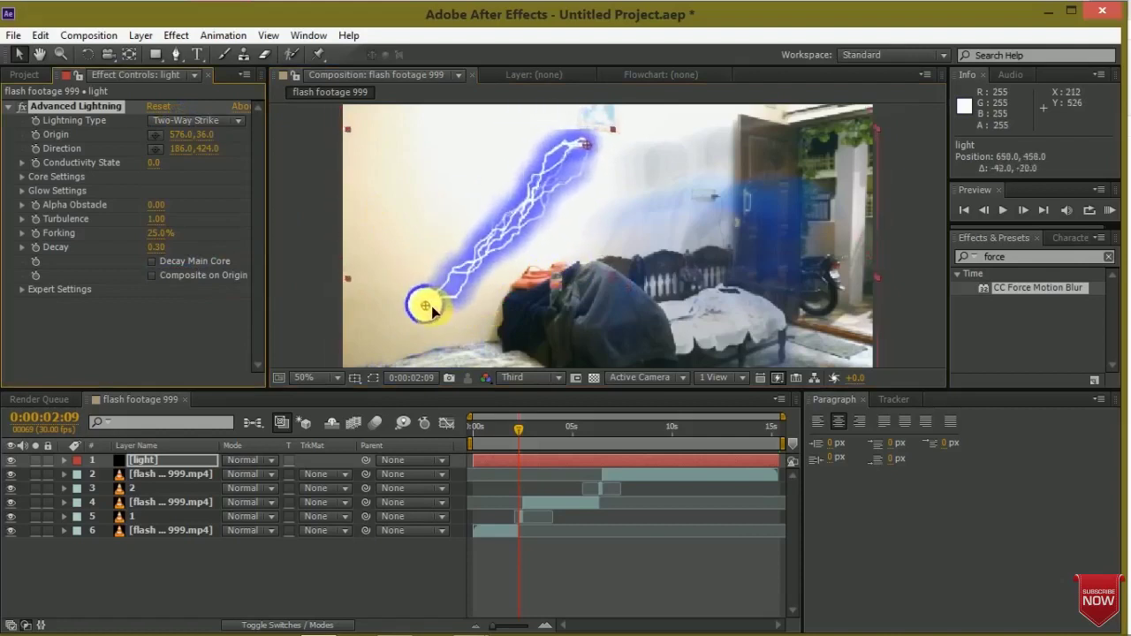
drag(587, 144, 653, 206)
drag(679, 248, 691, 280)
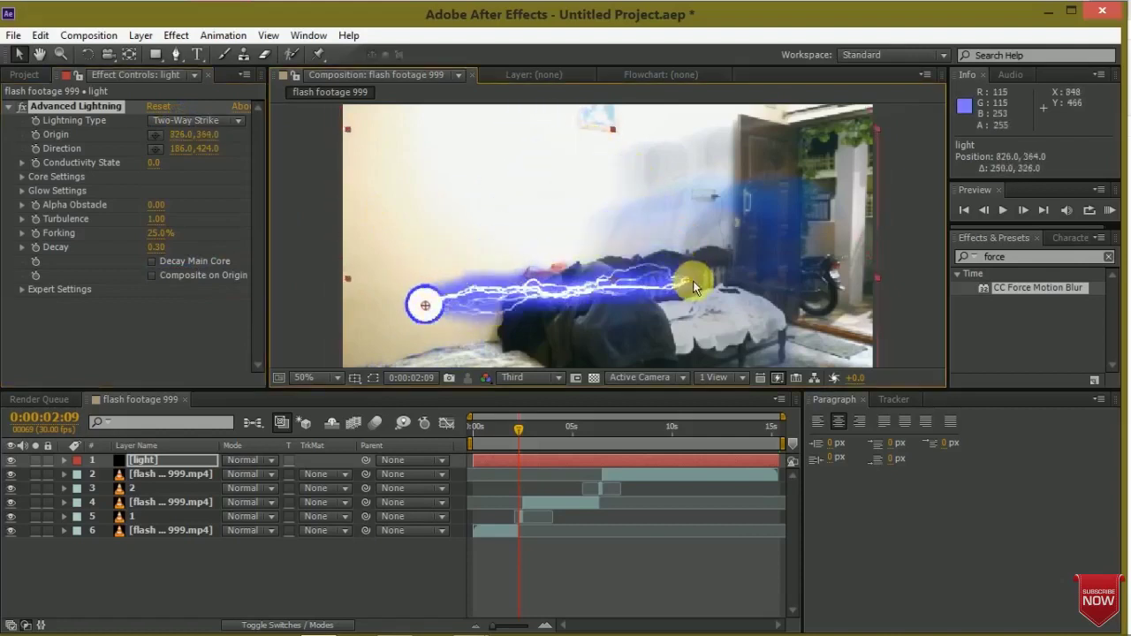
Switch the lightning type to Strike, with origin at 998,156 and direction at 480,232
click(215, 128)
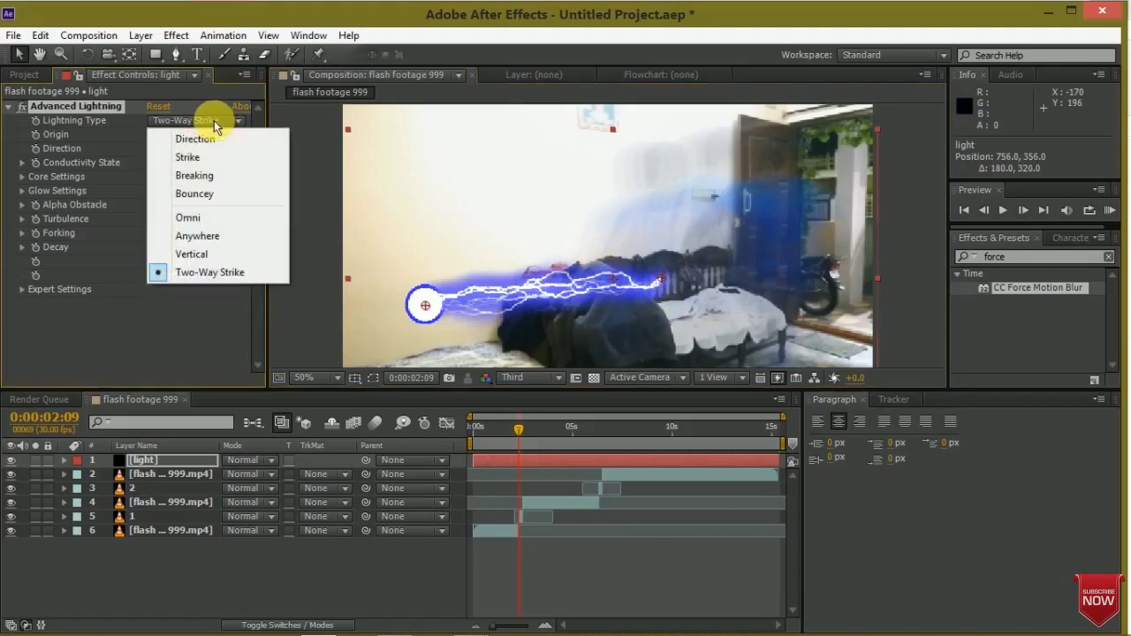
click(190, 157)
mouse_move(457, 299)
mouse_down()
mouse_move(411, 214)
mouse_move(435, 270)
mouse_up()
mouse_move(677, 262)
mouse_down()
mouse_move(627, 281)
mouse_move(697, 189)
mouse_up()
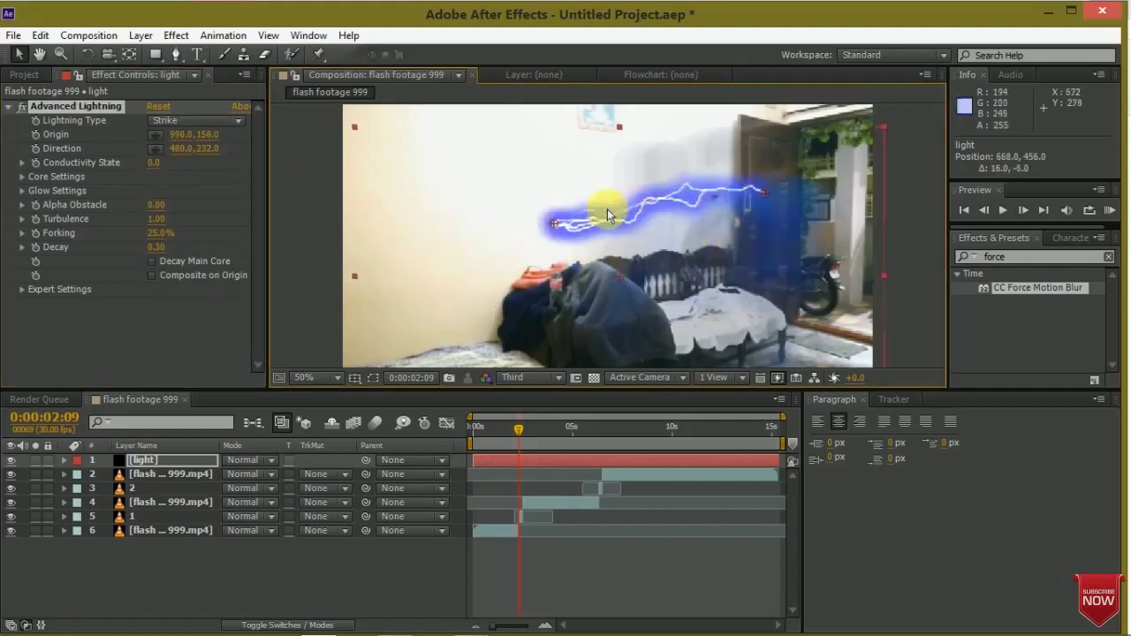
Open the Lightning Type dropdown in the light layer's Advanced Lightning controls
click(235, 120)
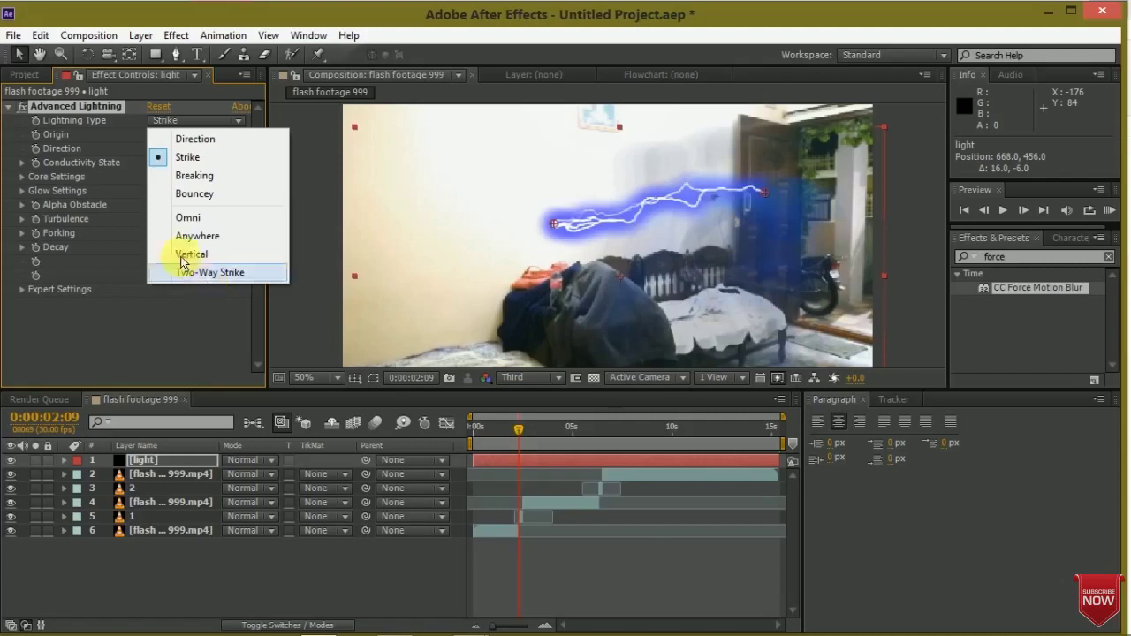
Try the Direction and Vertical lightning types, then settle on Two-Way Strike
click(199, 137)
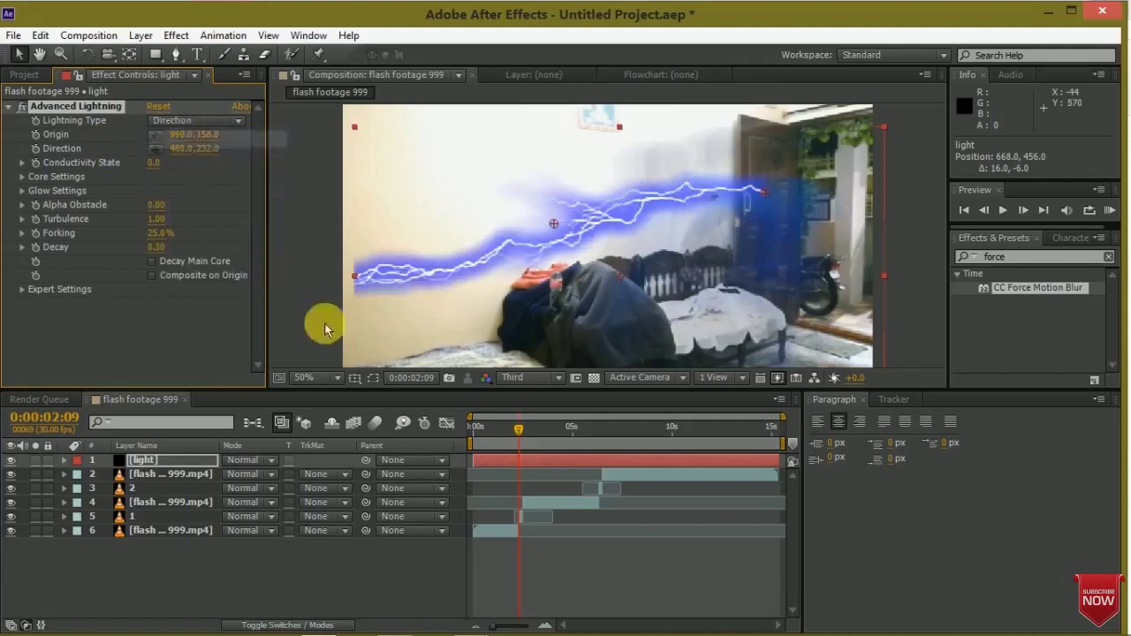
click(189, 121)
click(210, 258)
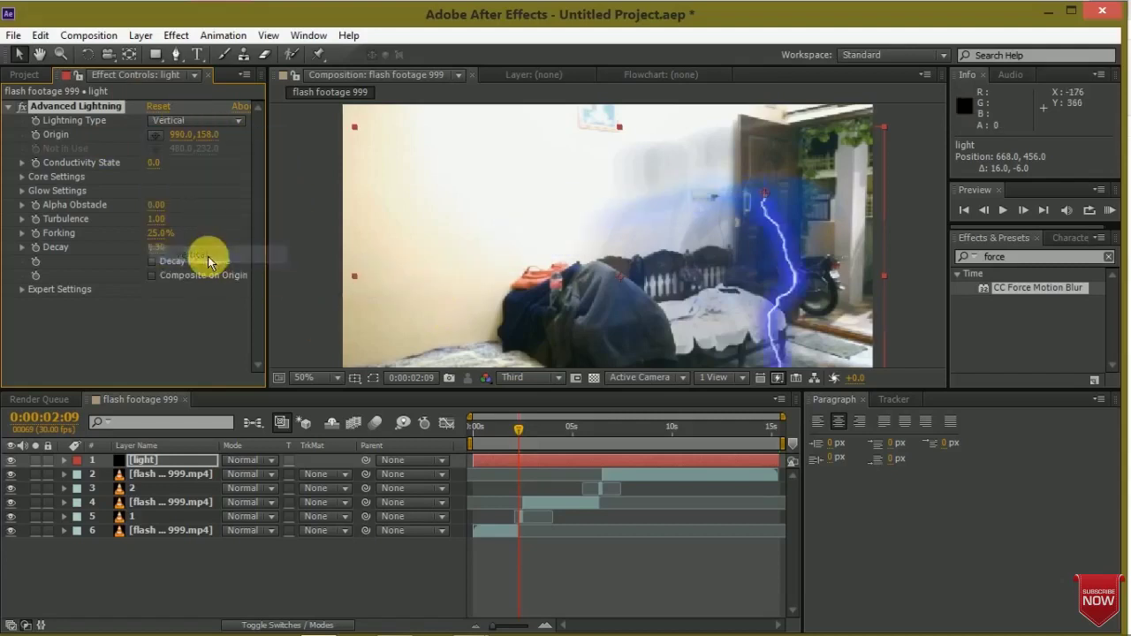
click(189, 121)
click(188, 274)
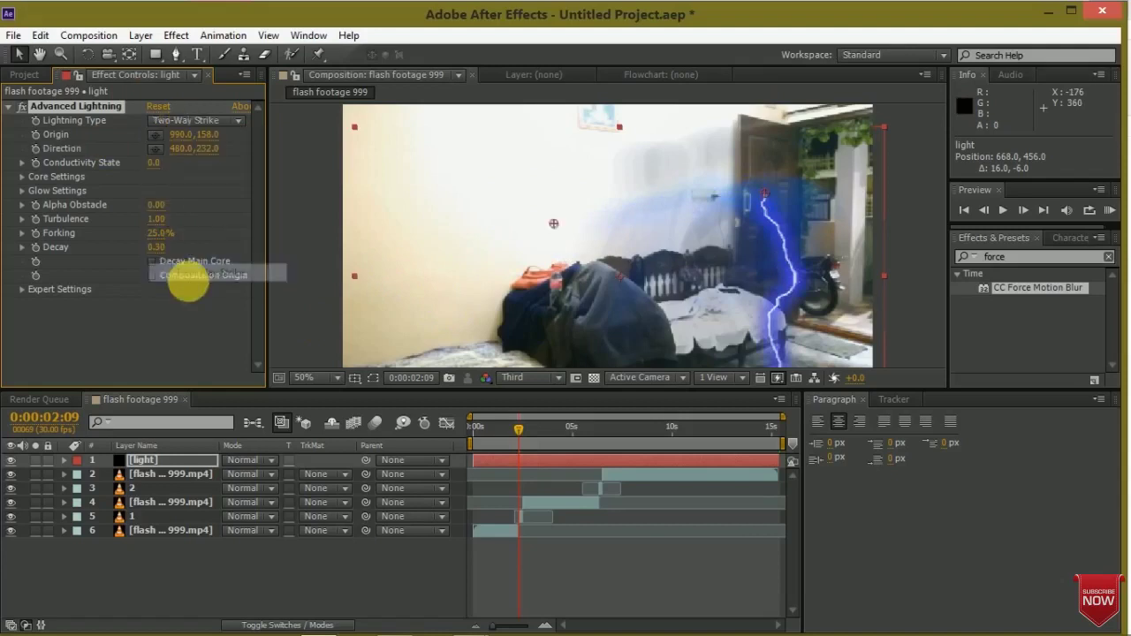
Aim the bolt's direction at 450,206, turn on Decay Main Core, and expand Core Settings
drag(556, 232, 541, 212)
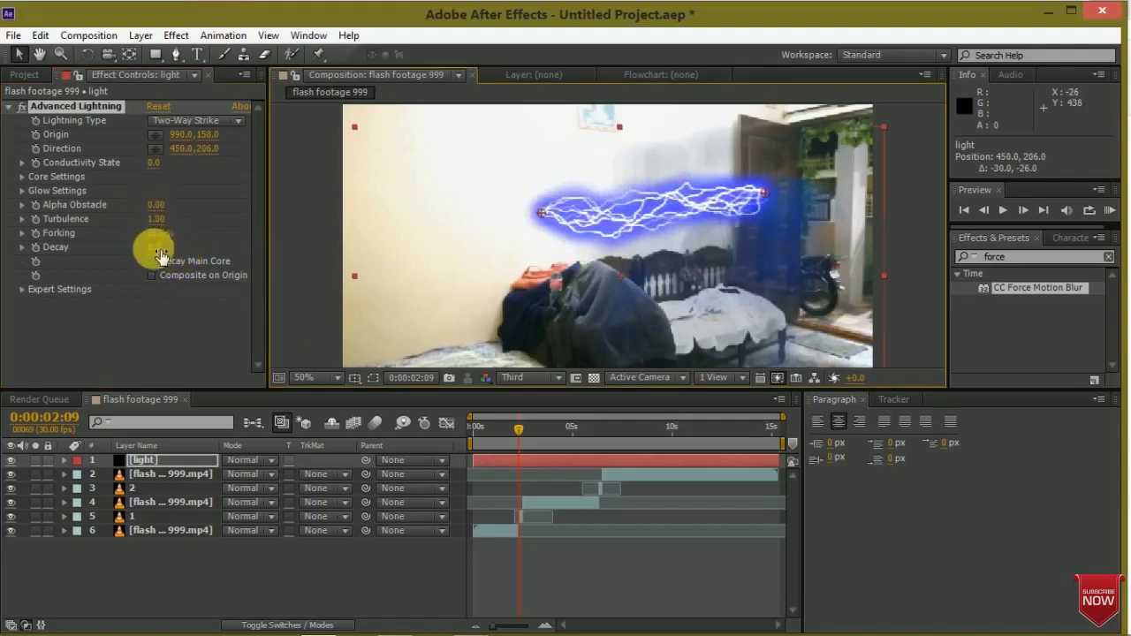
click(154, 263)
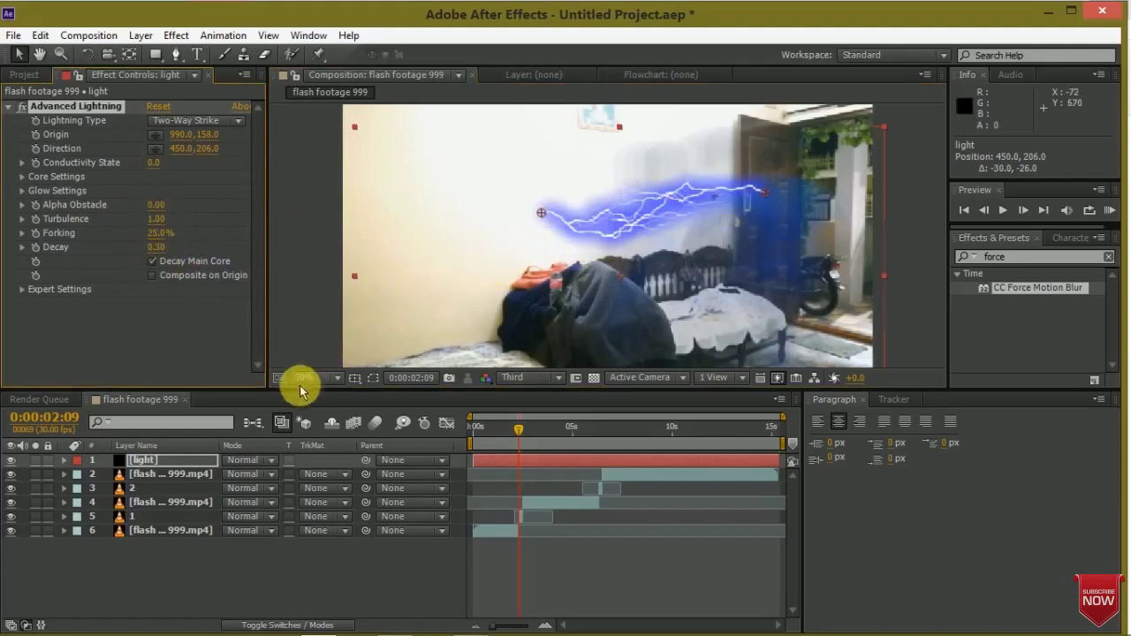
click(21, 177)
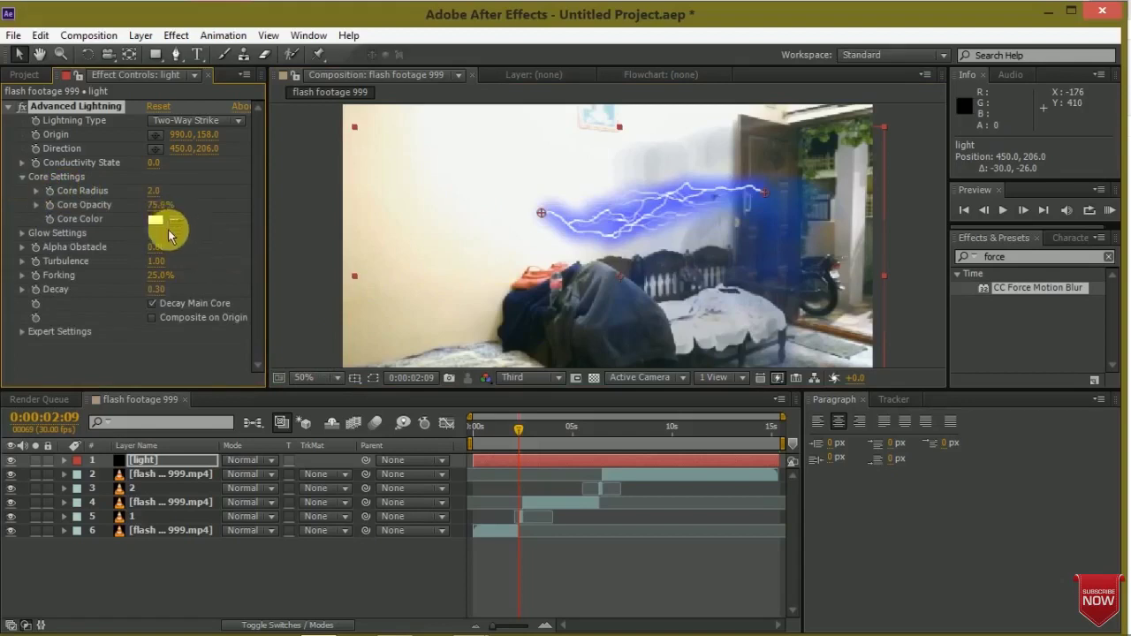
Set the lightning's Core Color to light grey ADADAD after trying red and pink
click(157, 220)
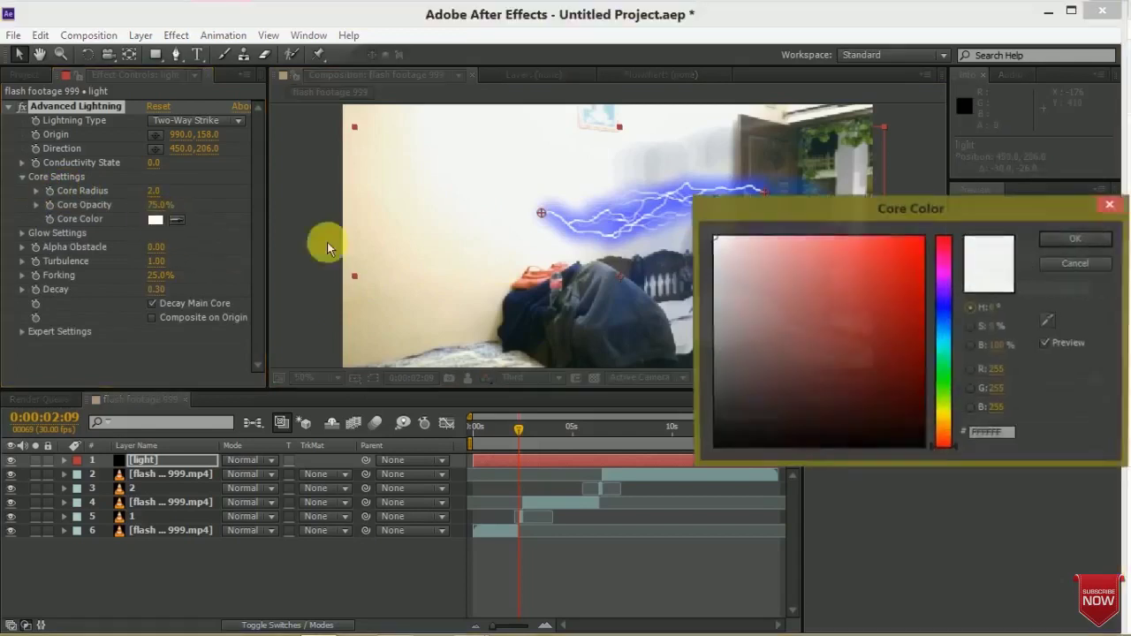
drag(896, 348, 1000, 197)
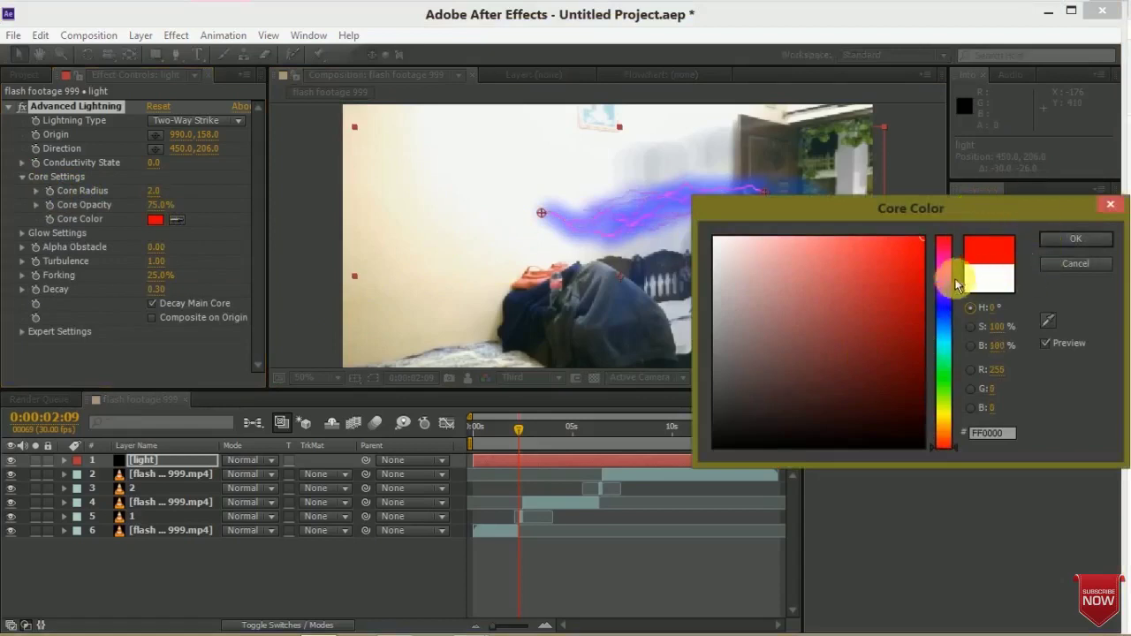
mouse_move(944, 429)
mouse_down()
mouse_move(948, 452)
mouse_move(957, 215)
mouse_up()
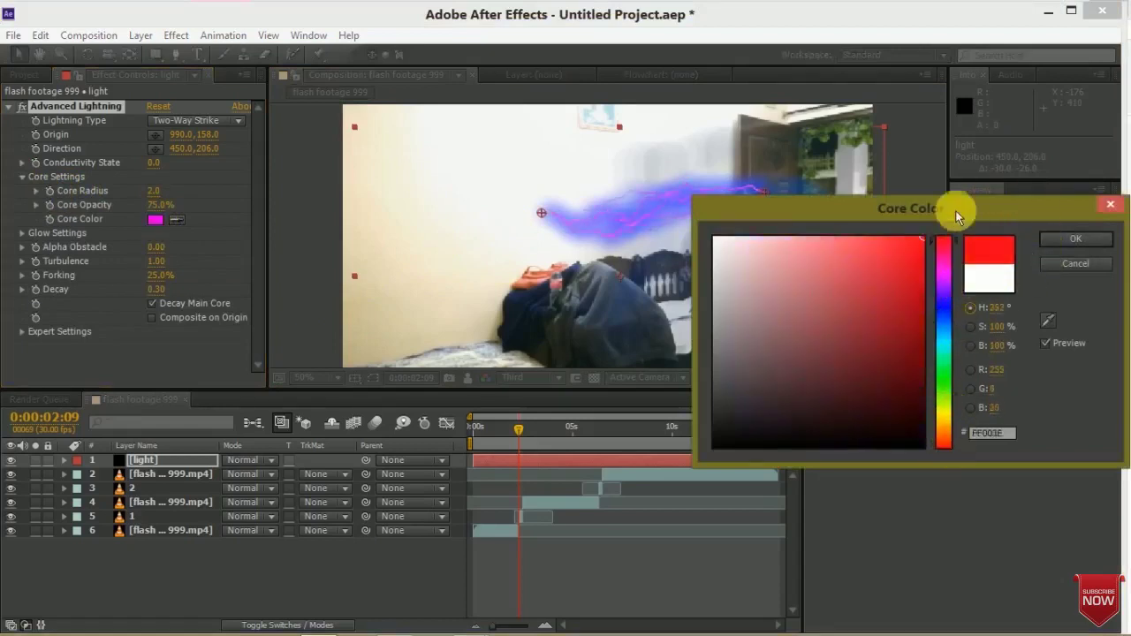
click(1065, 243)
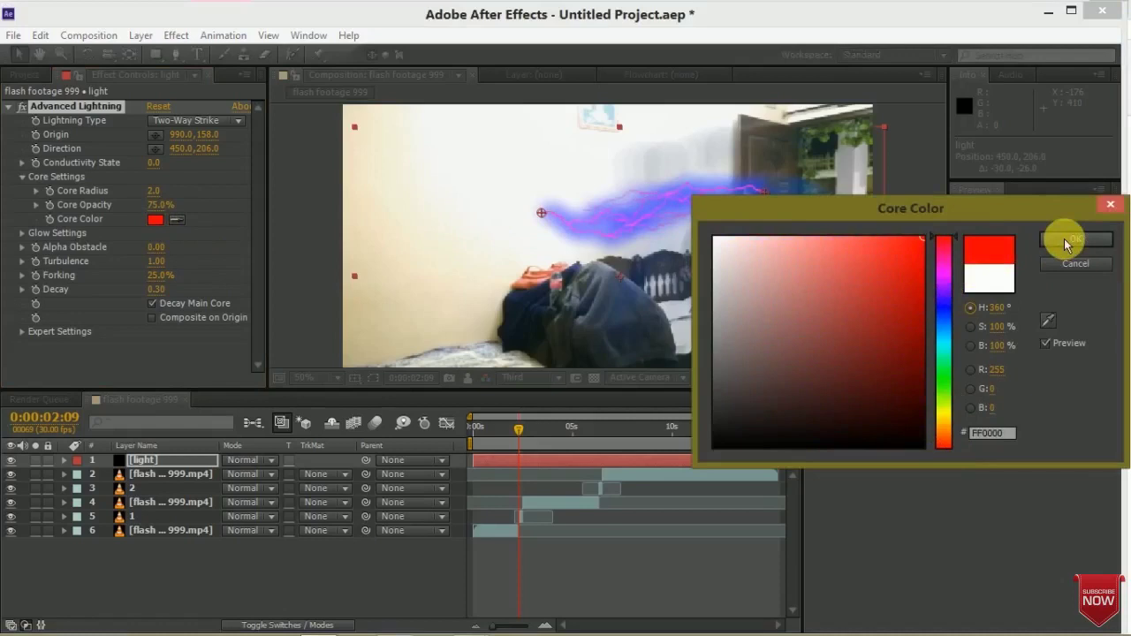
mouse_move(916, 239)
mouse_down()
mouse_move(823, 243)
mouse_move(837, 239)
mouse_up()
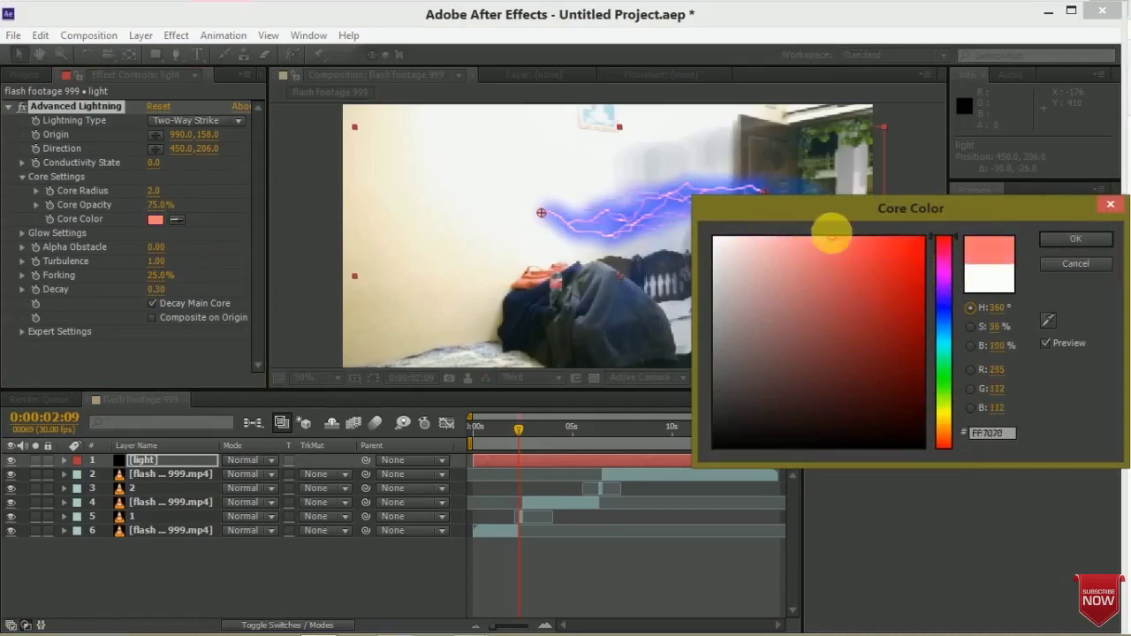
click(944, 259)
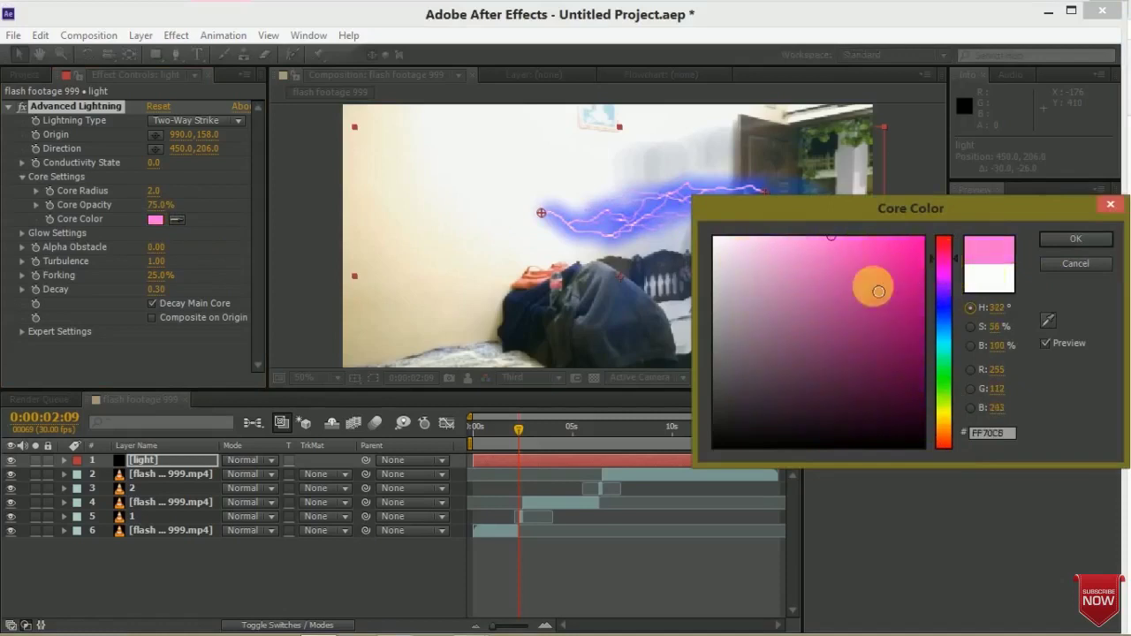
drag(878, 292, 1002, 197)
drag(948, 262, 947, 246)
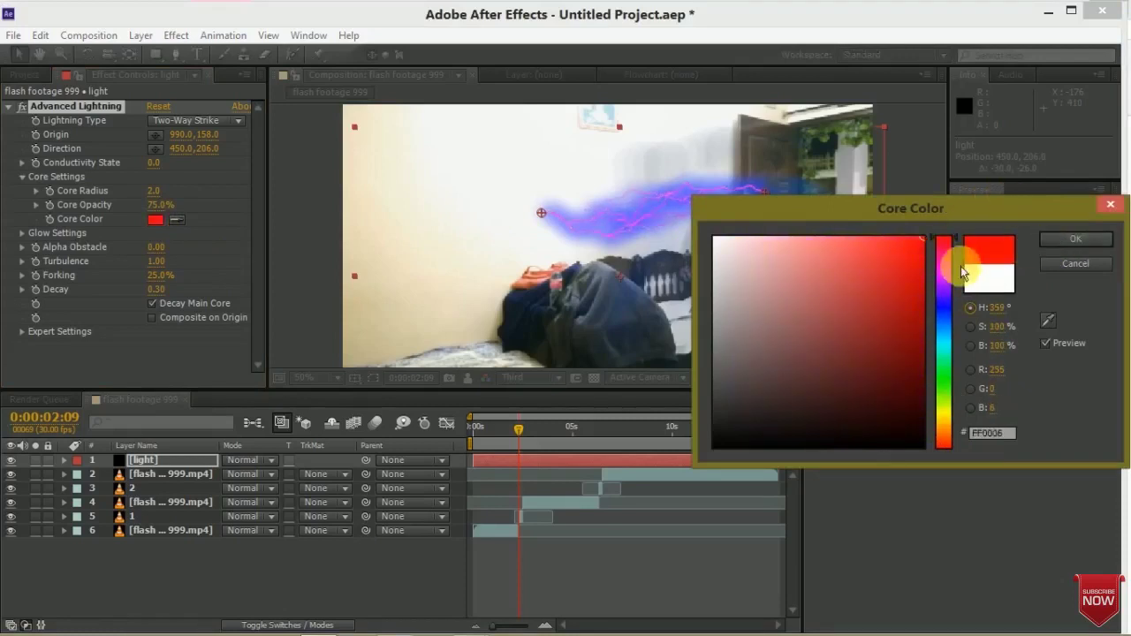
drag(944, 398, 947, 452)
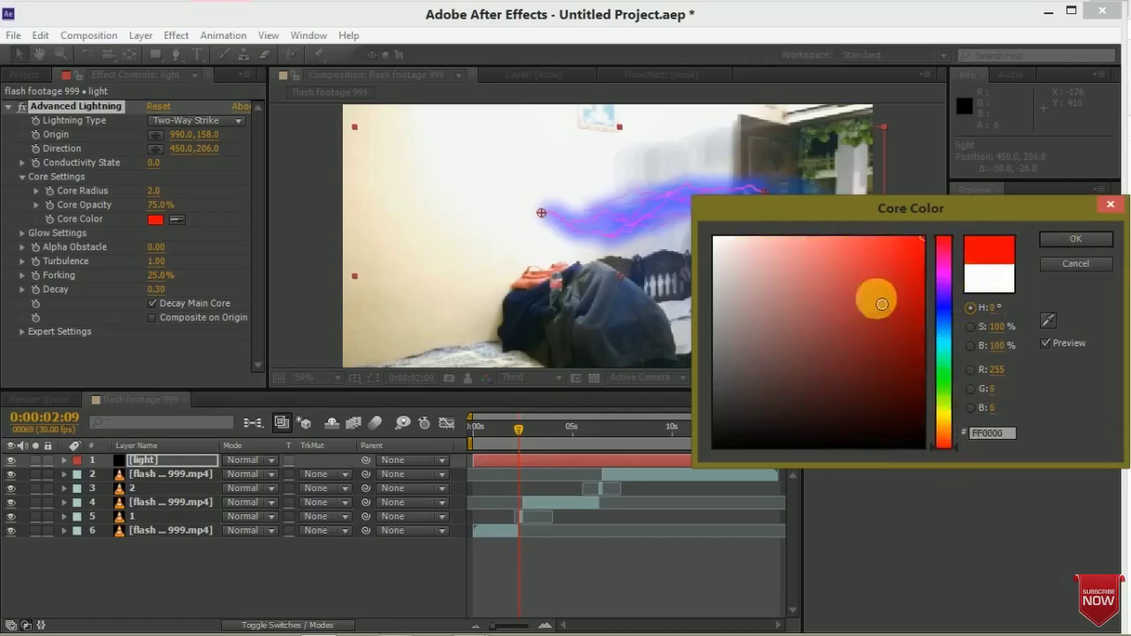
mouse_move(871, 239)
mouse_down()
mouse_move(710, 345)
mouse_move(700, 310)
mouse_up()
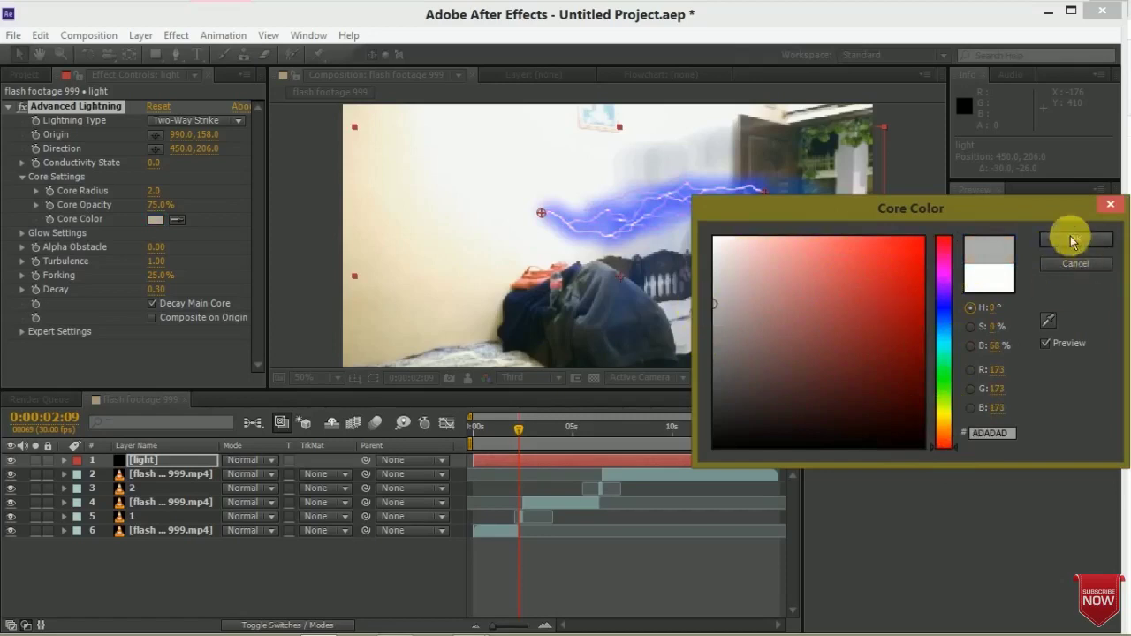
click(1076, 238)
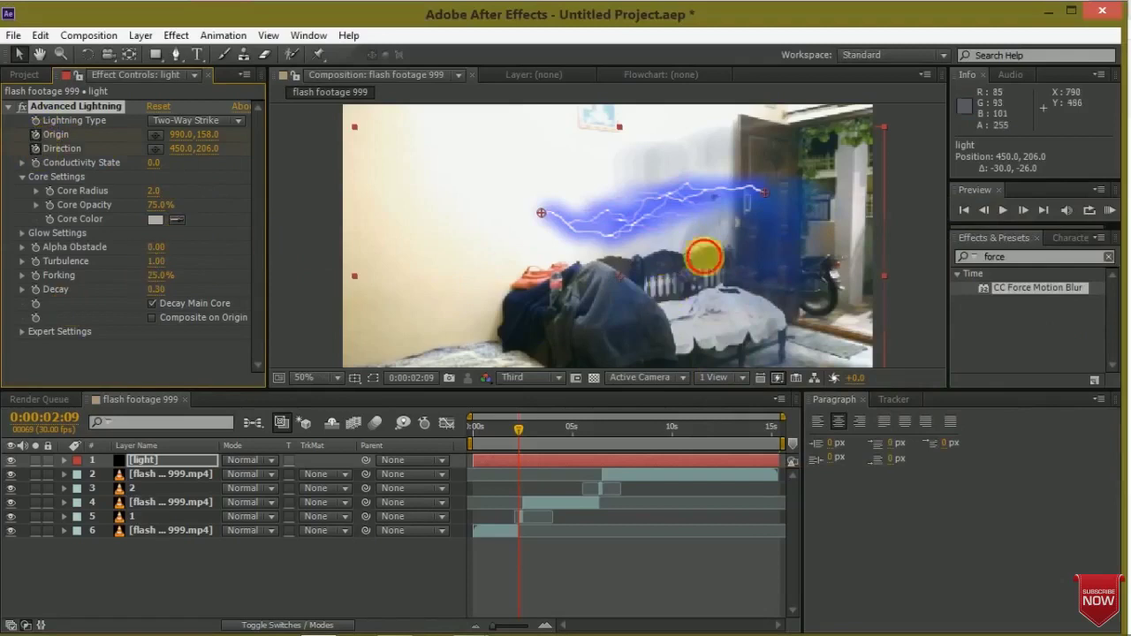
Reposition the light layer and expand its properties and effects in the timeline
drag(715, 261, 843, 203)
click(1023, 212)
mouse_move(798, 157)
mouse_down()
mouse_move(740, 227)
mouse_move(698, 232)
mouse_up()
click(64, 460)
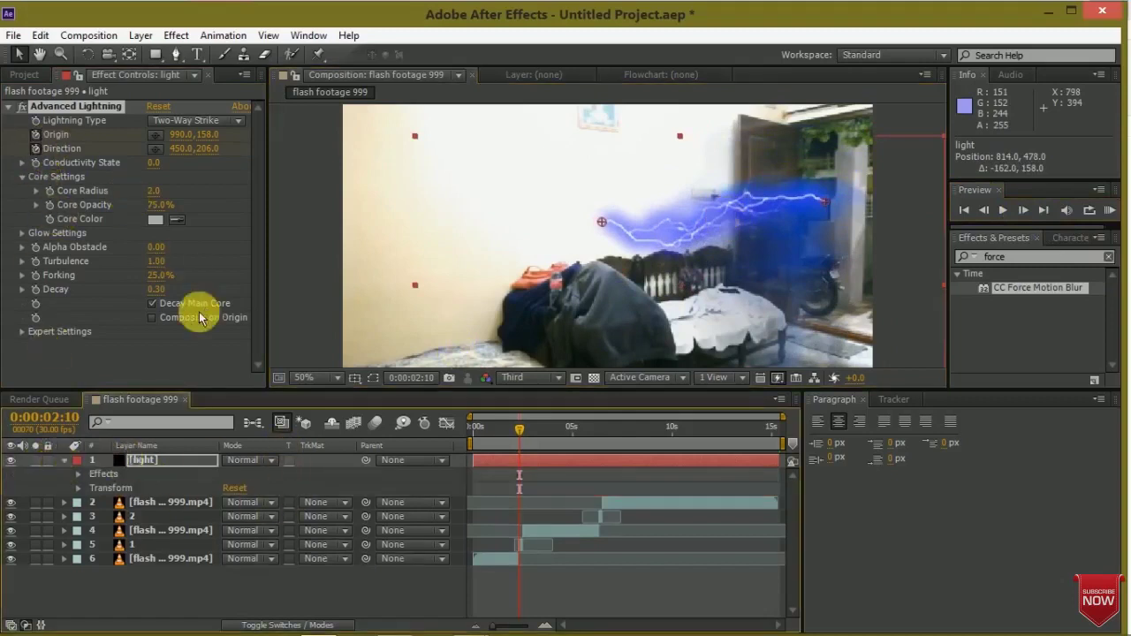
click(78, 475)
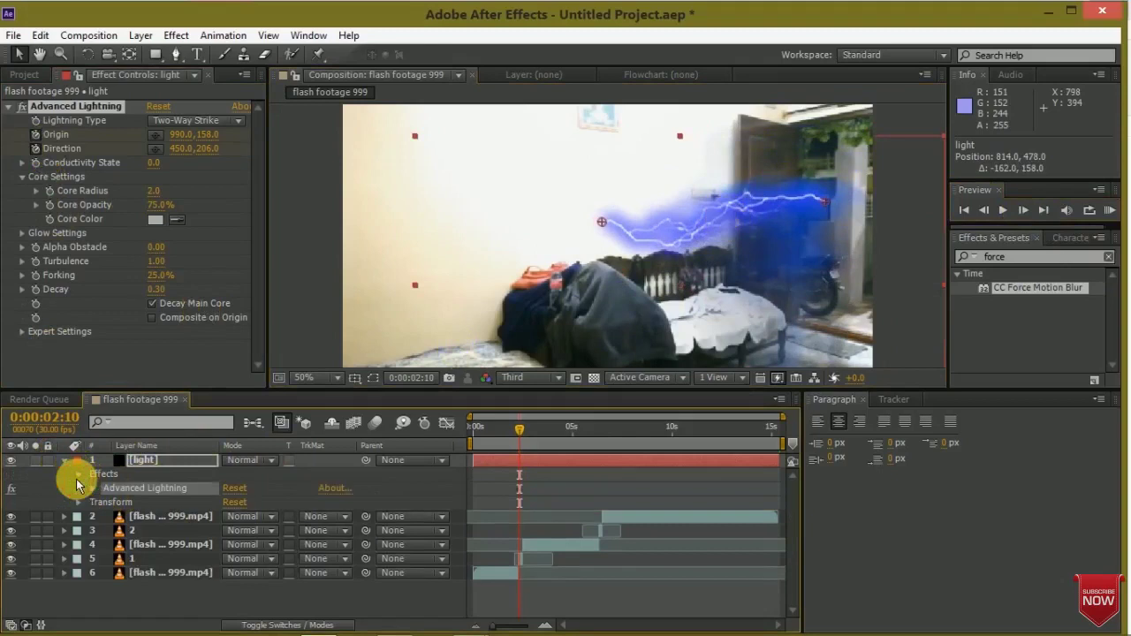
Move the light layer to 566,512 so the bolt trails the runner, and close Effect Controls
drag(692, 283, 663, 259)
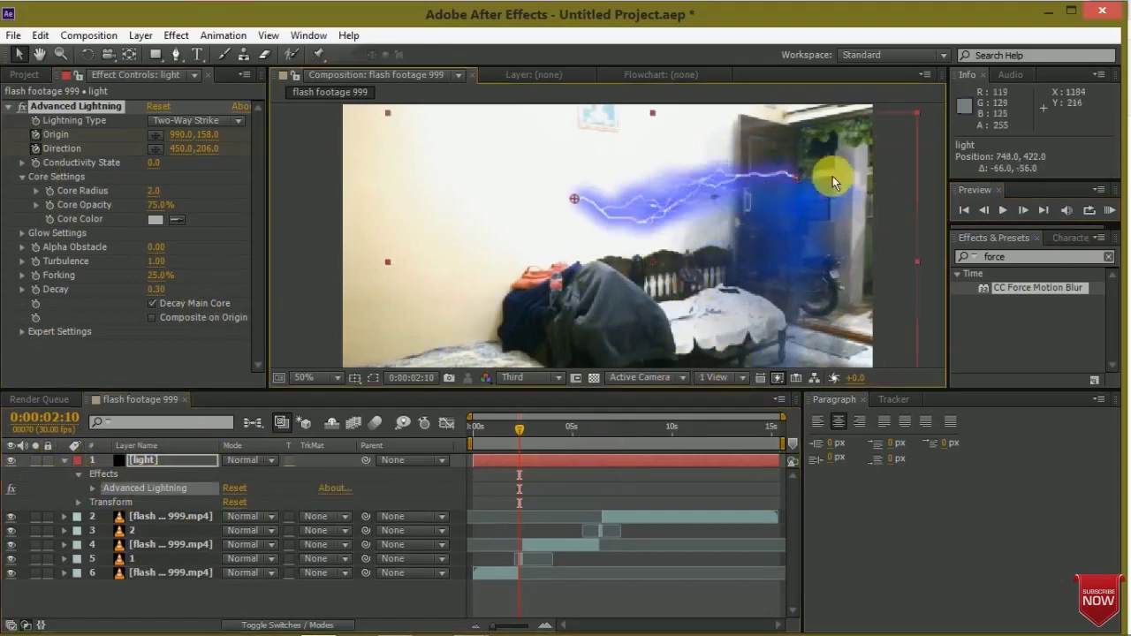
click(983, 212)
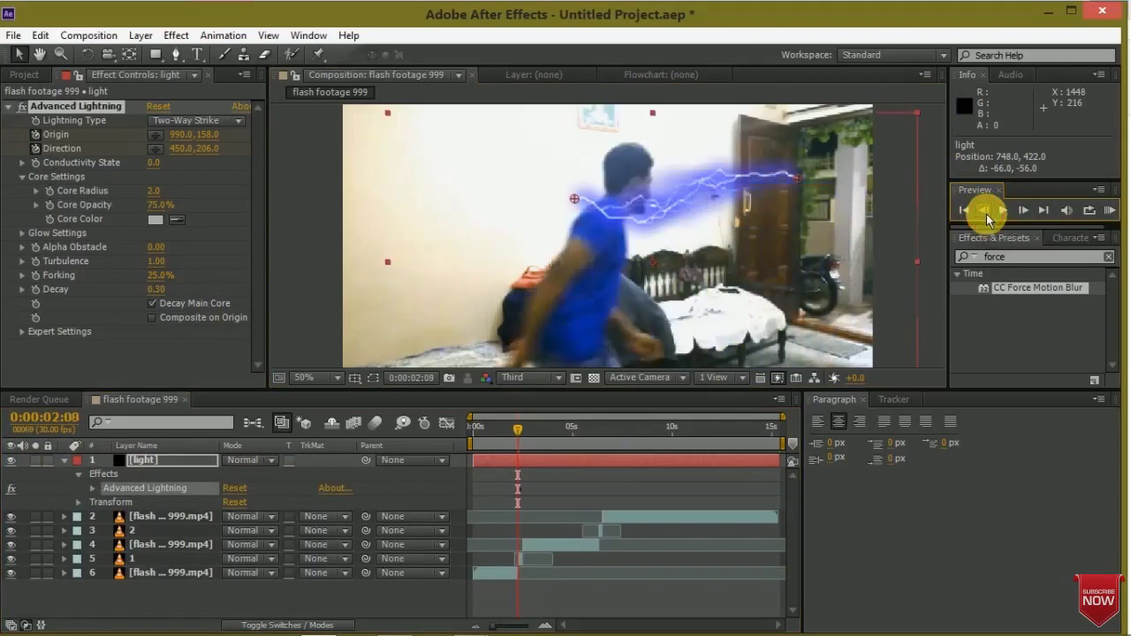
click(1023, 210)
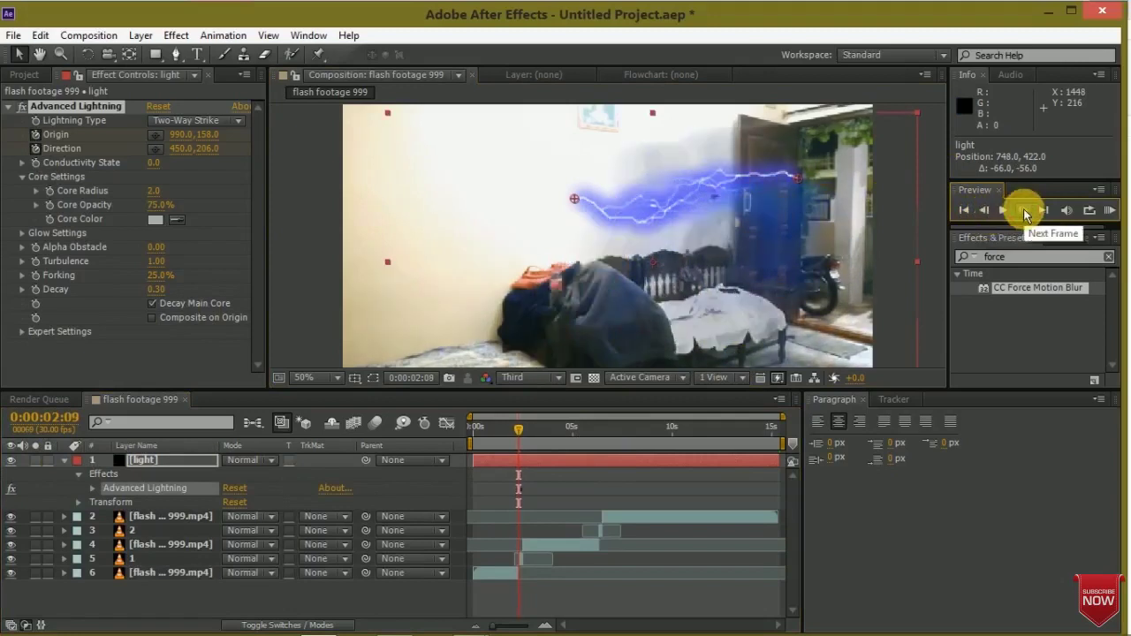
drag(707, 190, 631, 228)
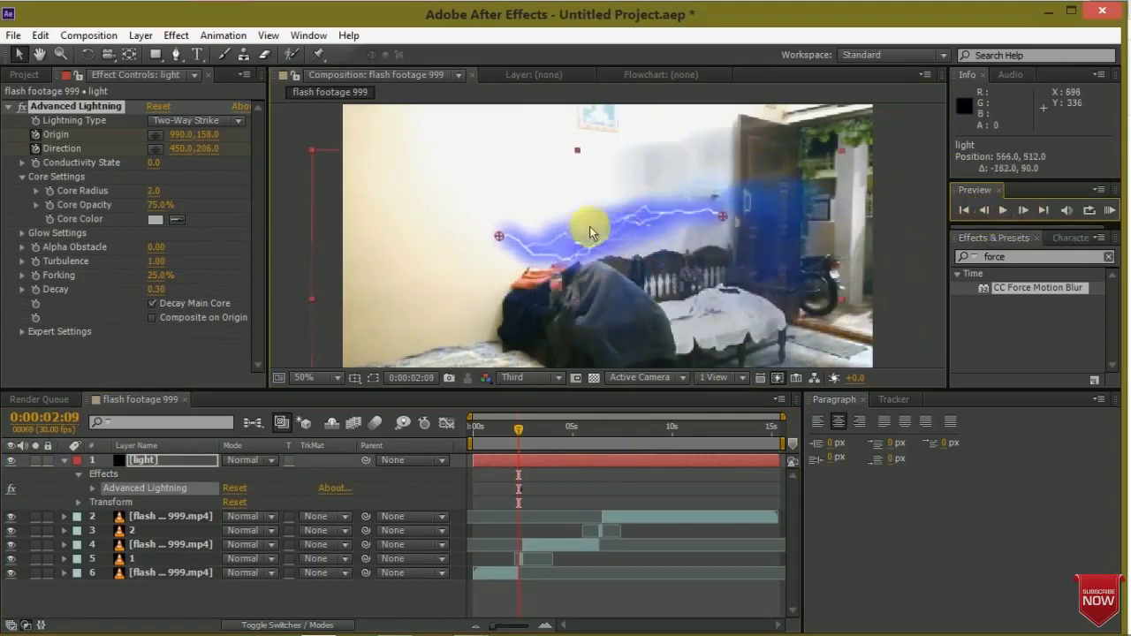
click(37, 139)
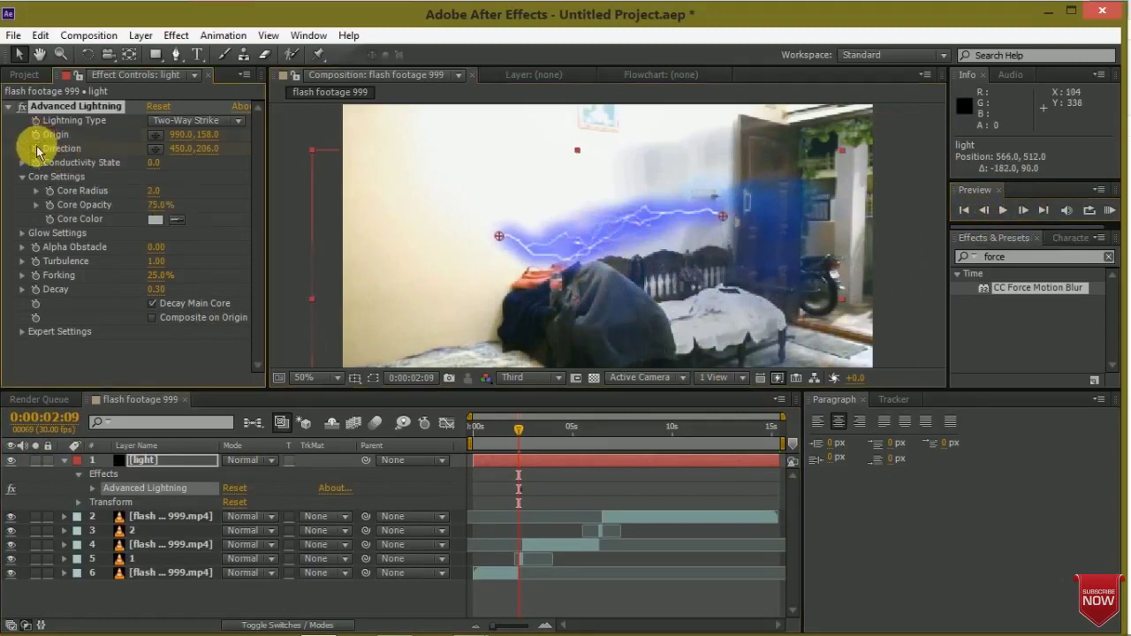
click(245, 74)
click(290, 119)
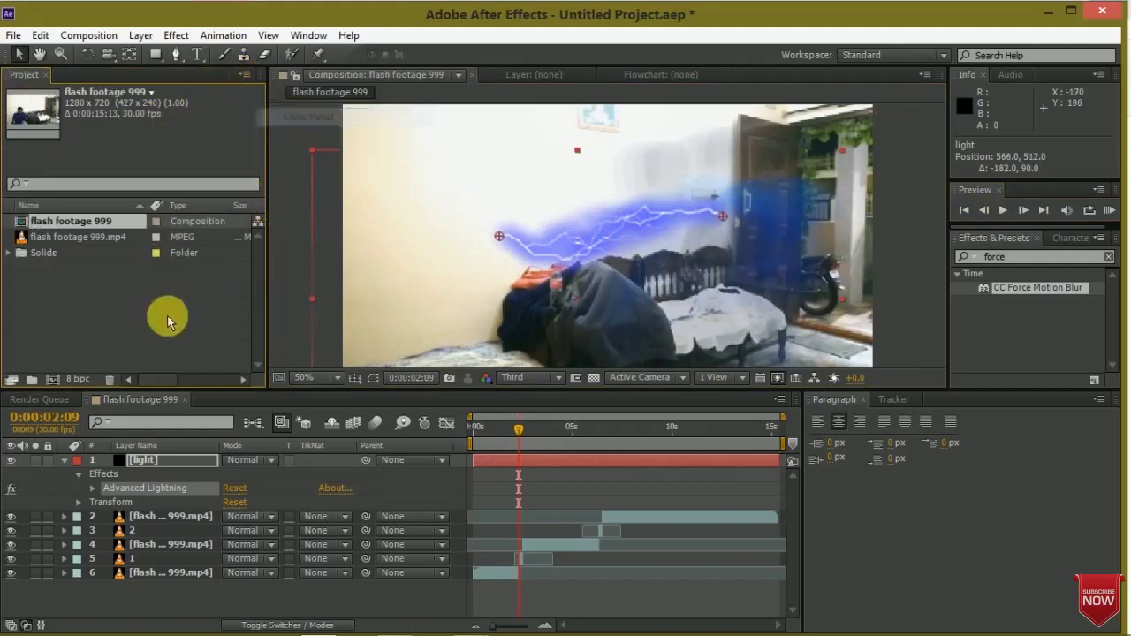
Enable Origin and Direction keyframes, then set Direction 674,214 and Origin 1152,84 on the next frame
click(92, 488)
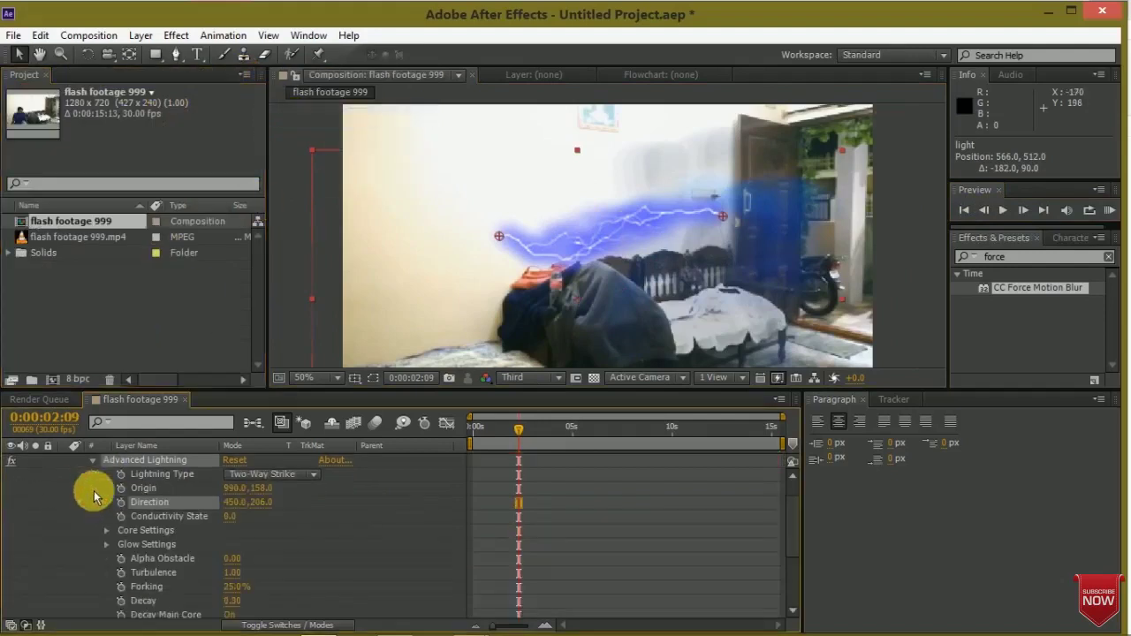
click(121, 489)
click(121, 502)
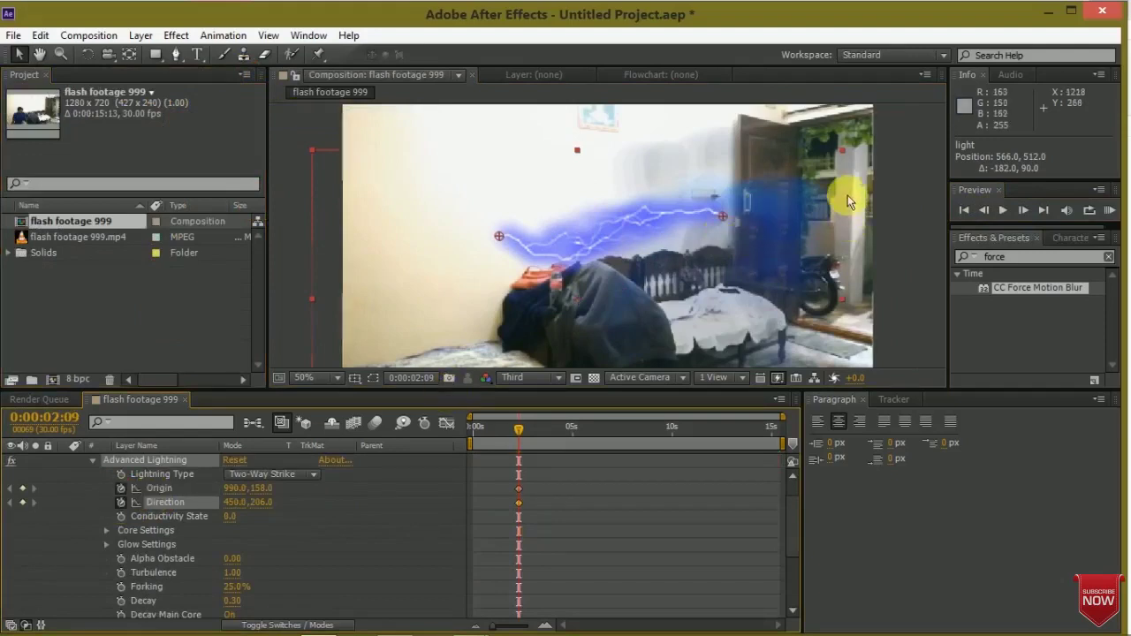
click(1023, 212)
drag(724, 217, 788, 209)
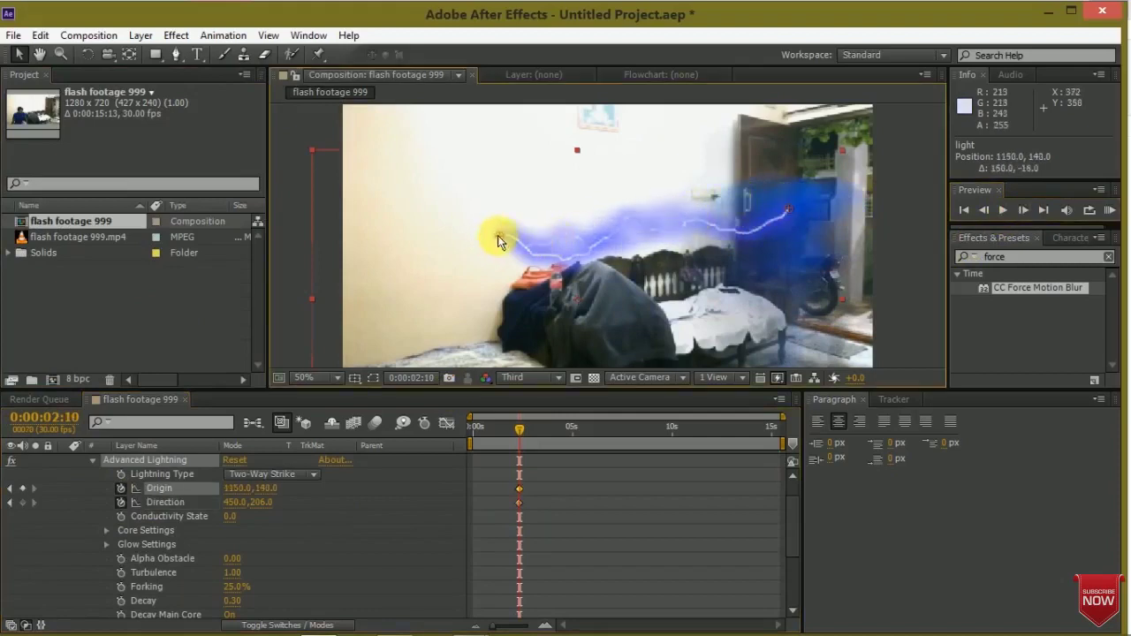
drag(498, 235, 591, 238)
drag(785, 207, 790, 189)
drag(592, 239, 602, 239)
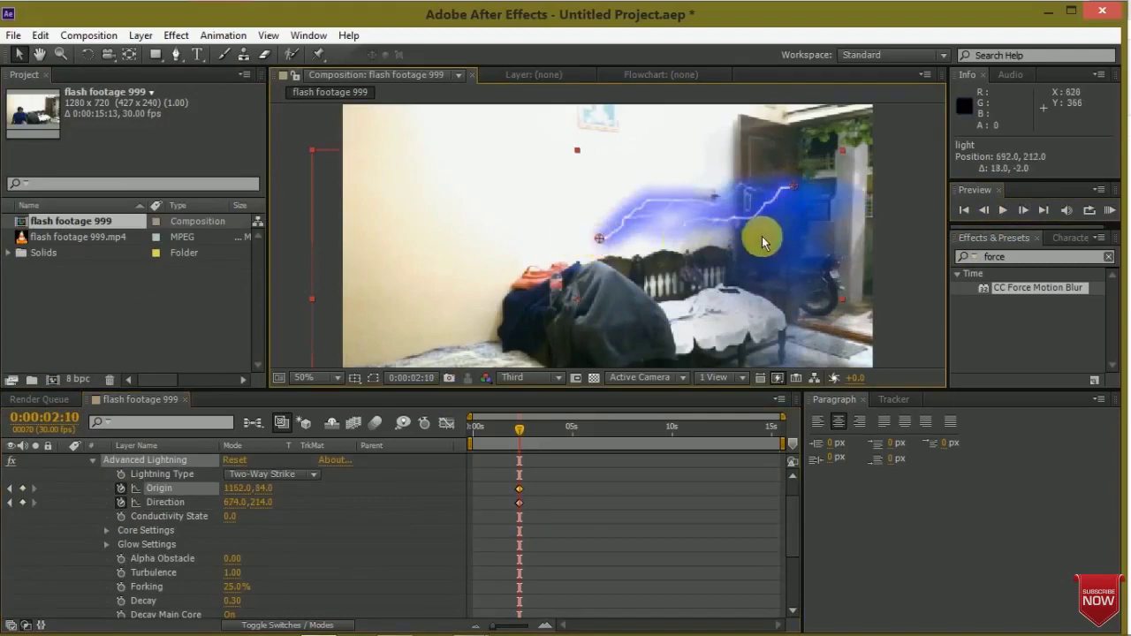
Over the next two frames, move Origin to 1316,86 then 1470,110, with Direction following the runner
click(1024, 211)
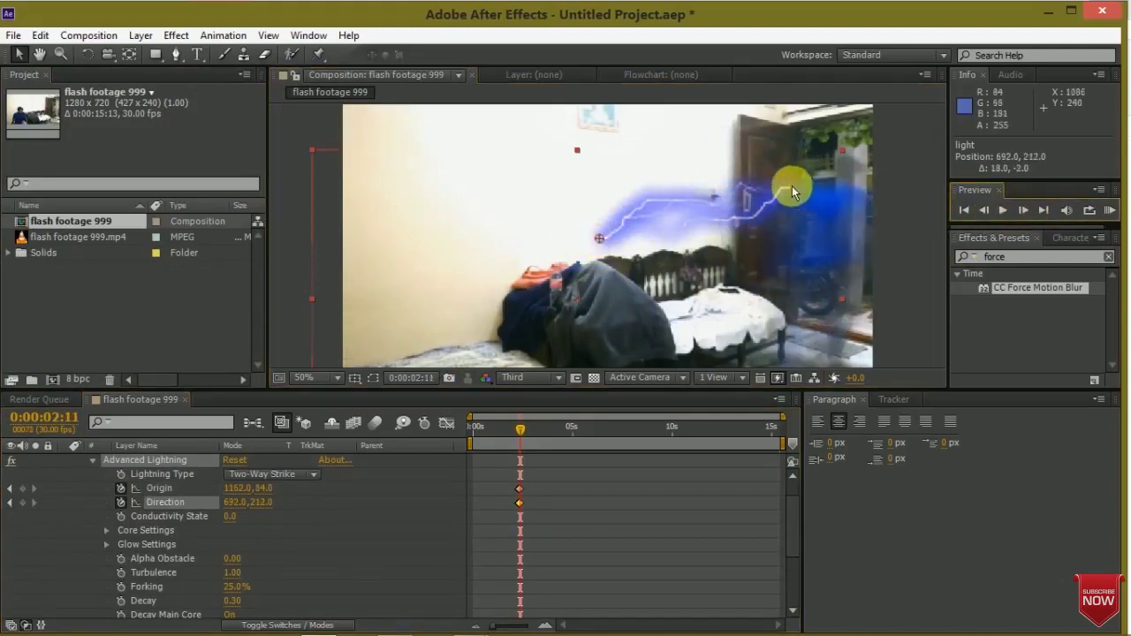
drag(792, 191, 856, 188)
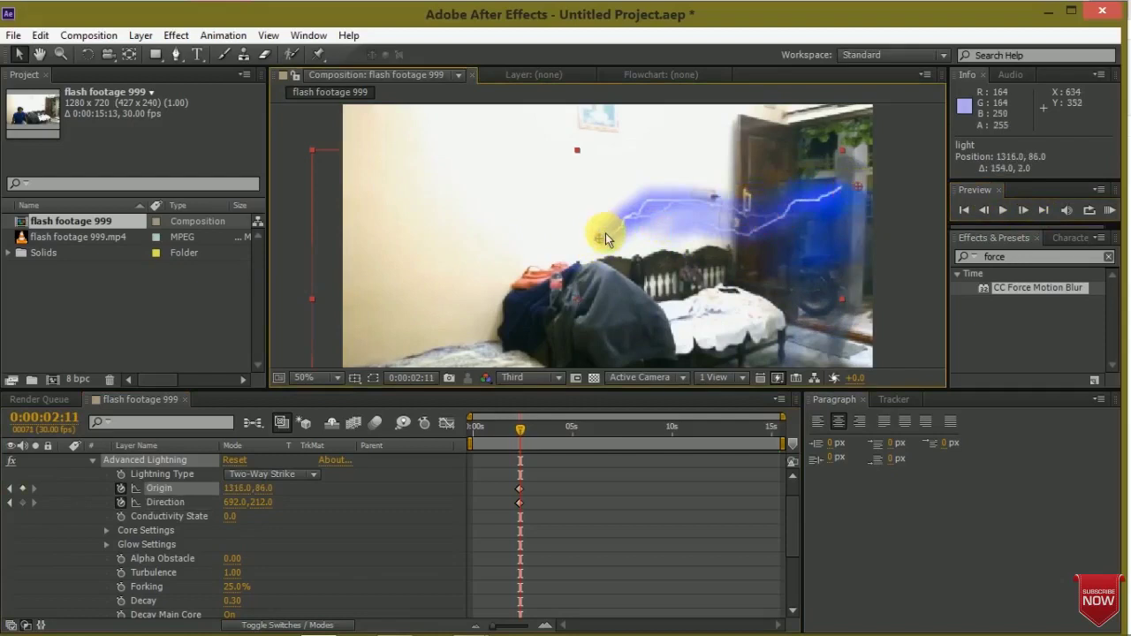
drag(606, 233, 696, 218)
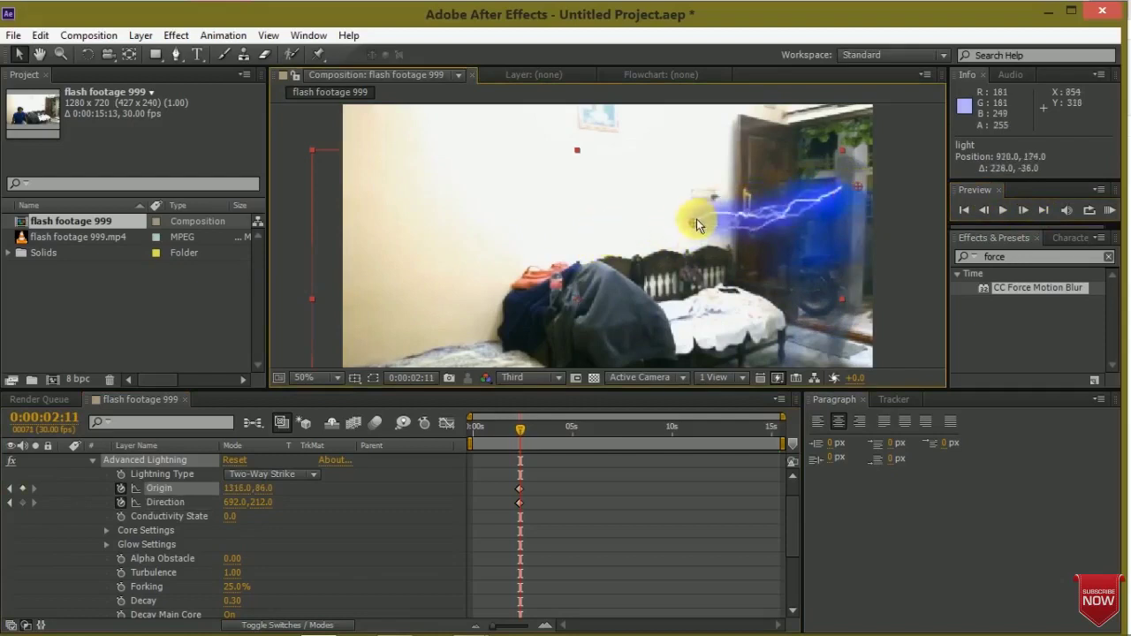
click(1024, 211)
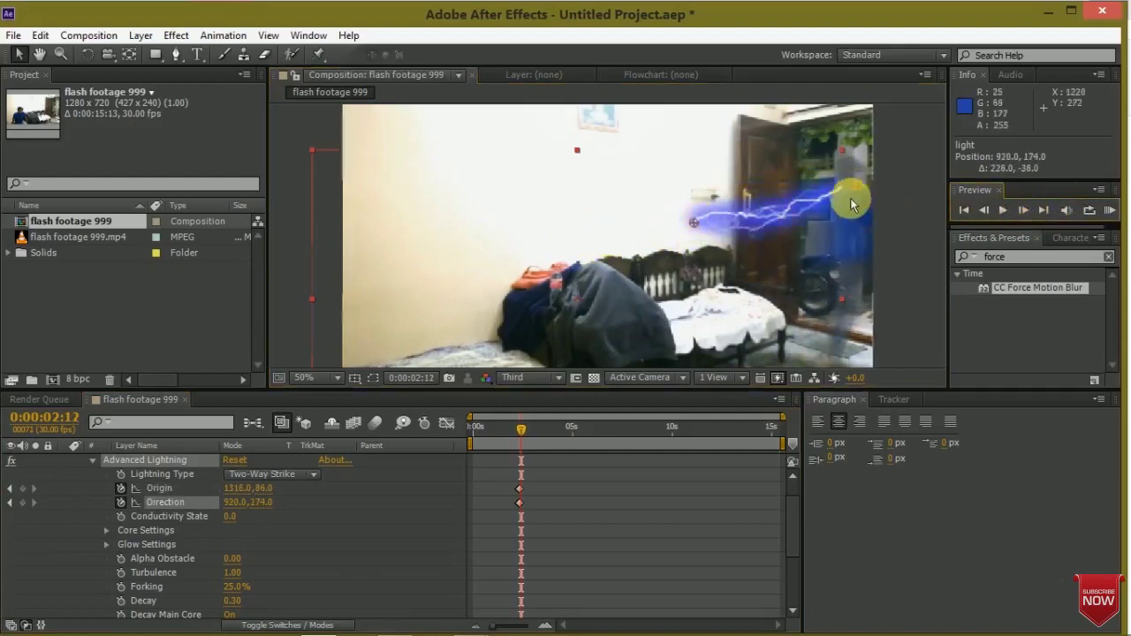
drag(856, 190, 909, 185)
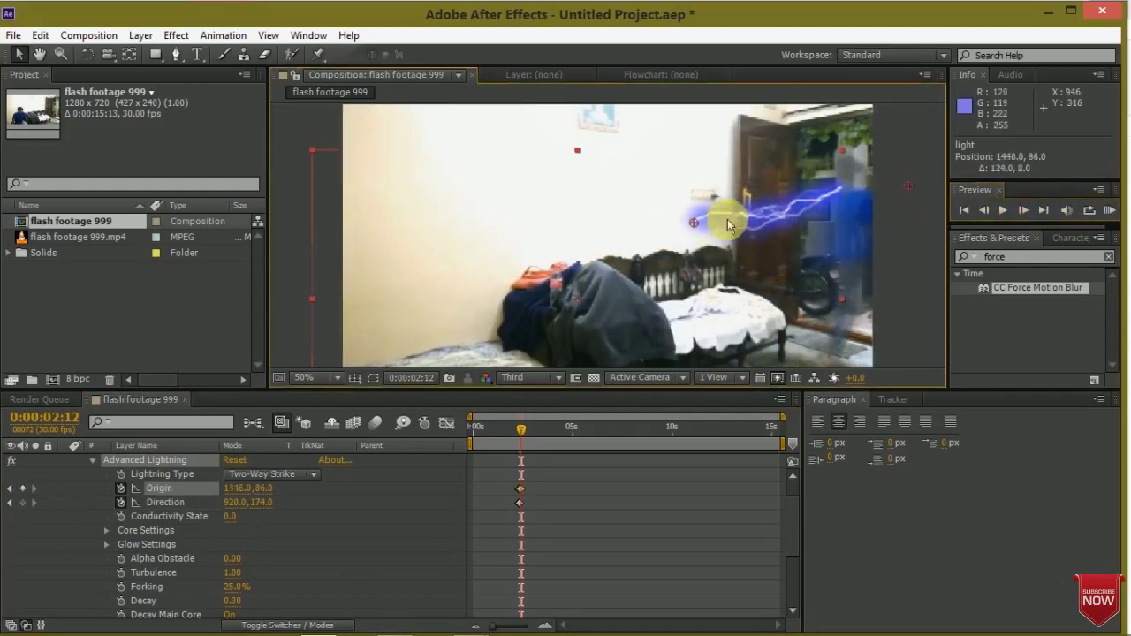
drag(749, 221, 784, 207)
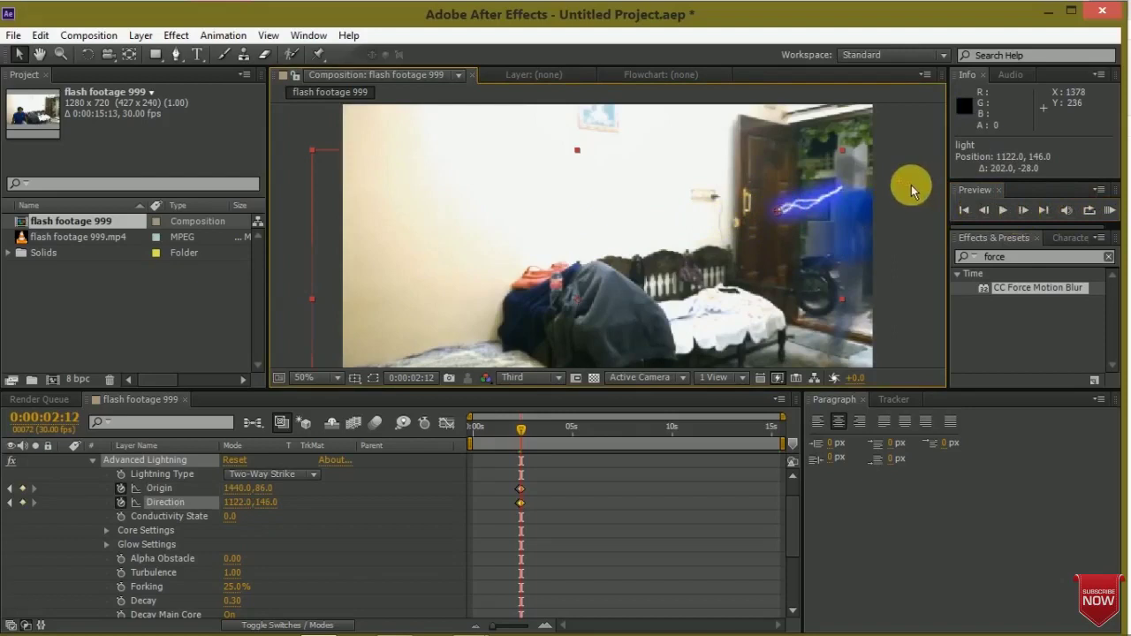
drag(916, 196, 925, 207)
Advance to 2:14, ending with Origin at 1508,102 and Direction at 1400,106 off the right edge
click(1023, 211)
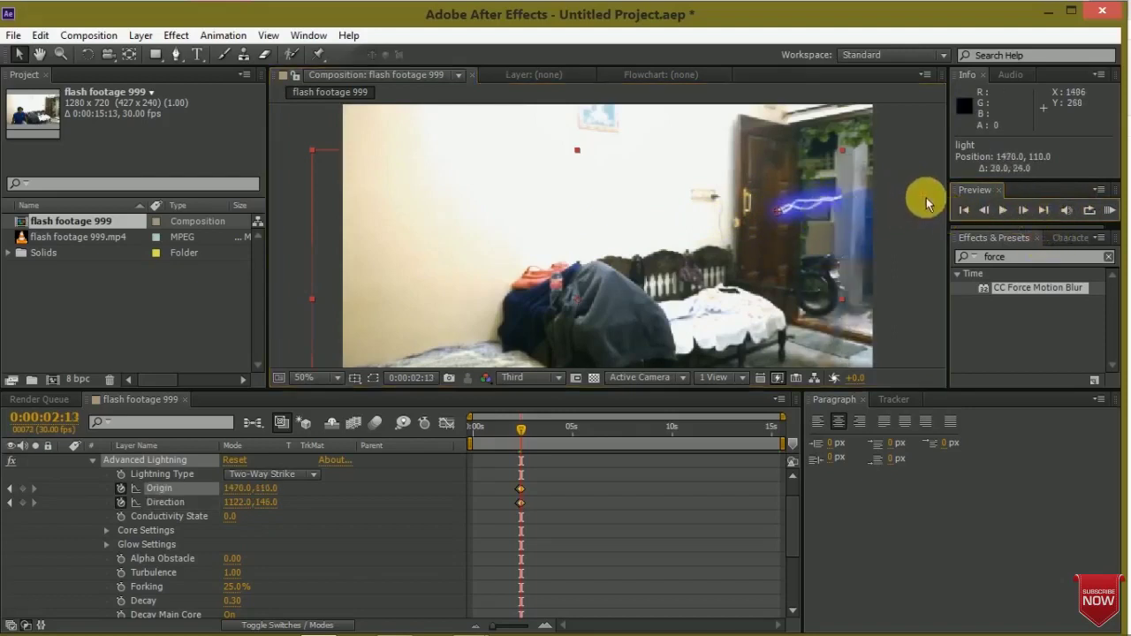
drag(926, 197, 937, 192)
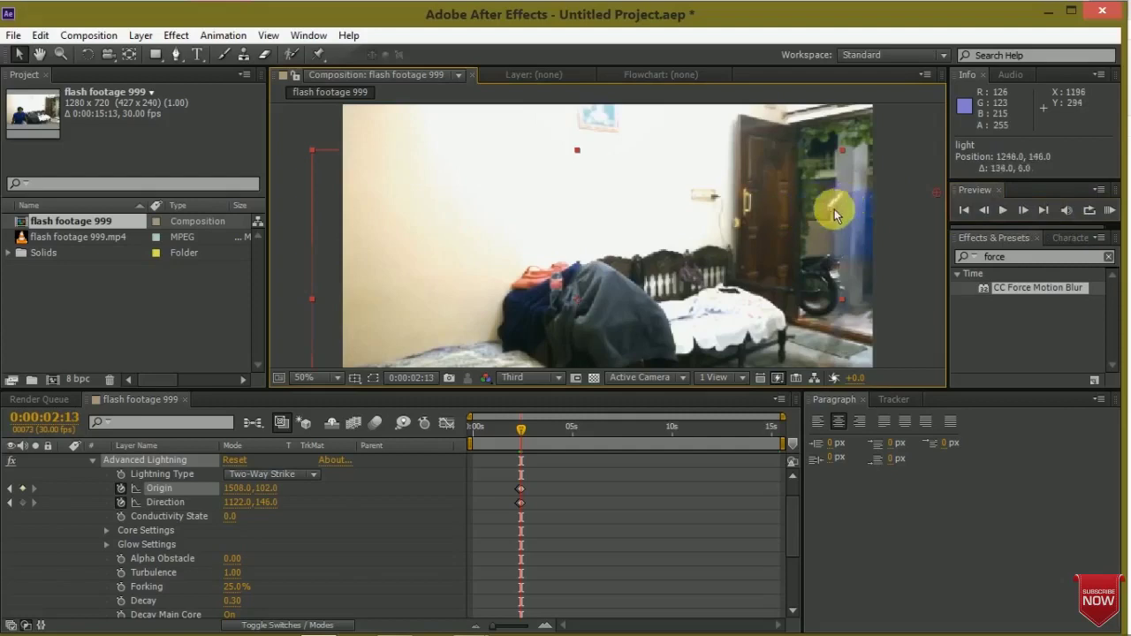
drag(832, 198, 828, 192)
click(1025, 211)
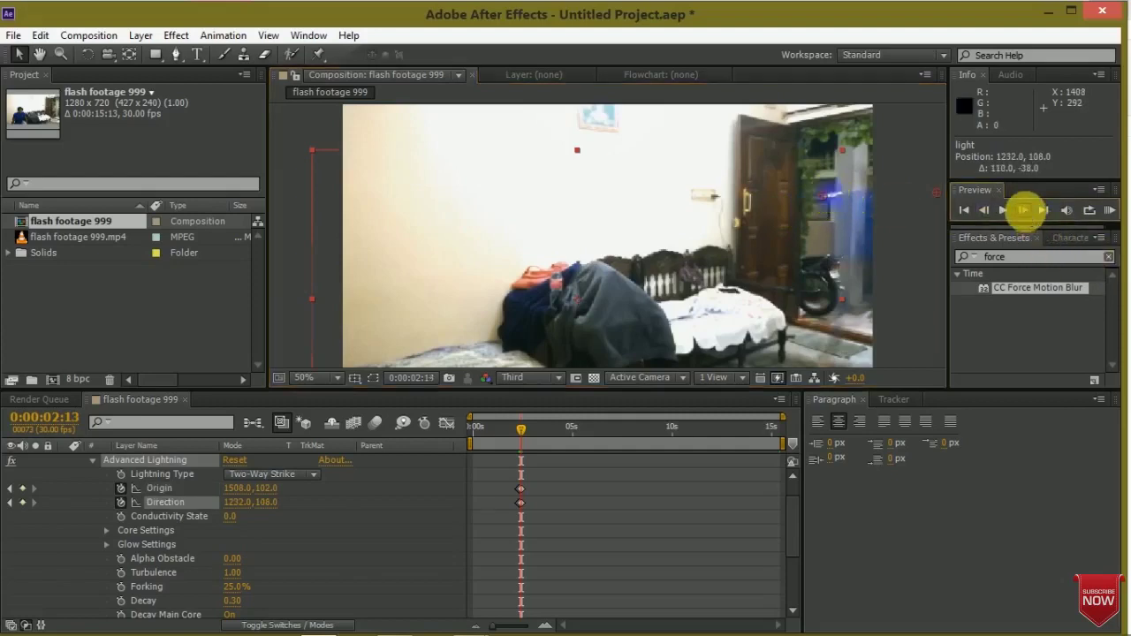
click(892, 193)
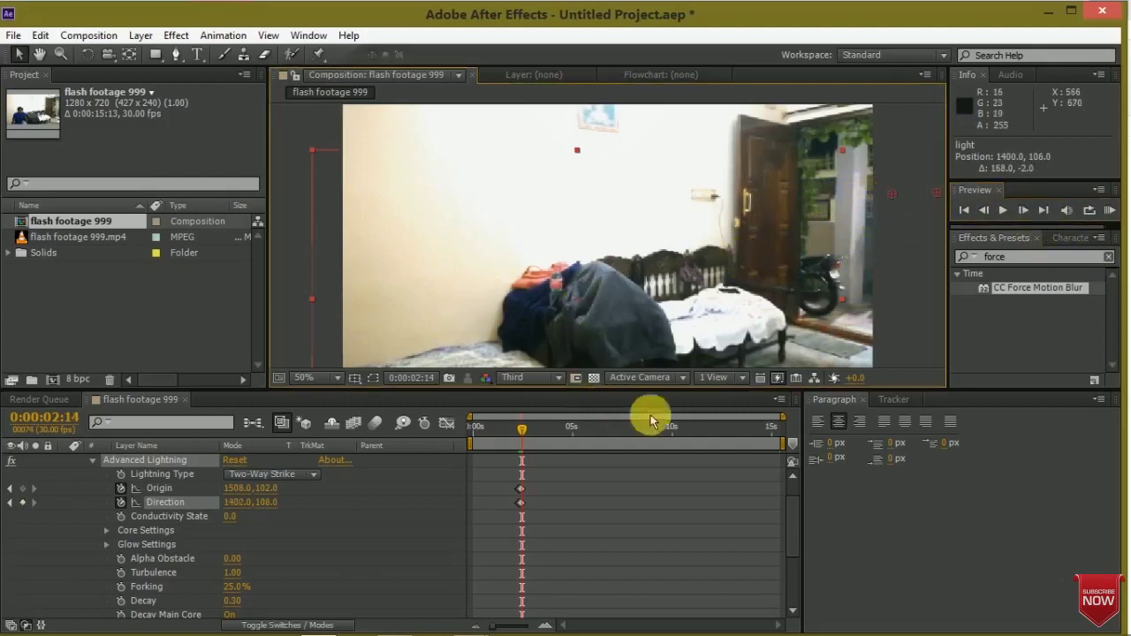
scroll(568, 485, up, 1)
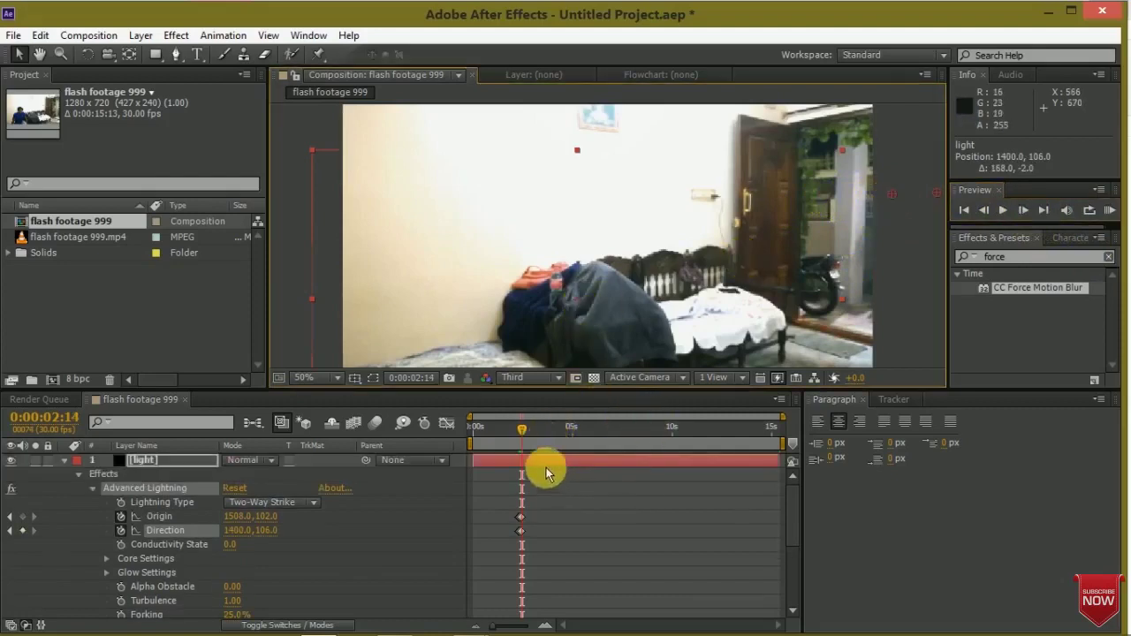
Step back to 2:08 and forward to 2:14 to check the lightning follows the runner
click(986, 212)
click(985, 212)
click(985, 212)
click(985, 212)
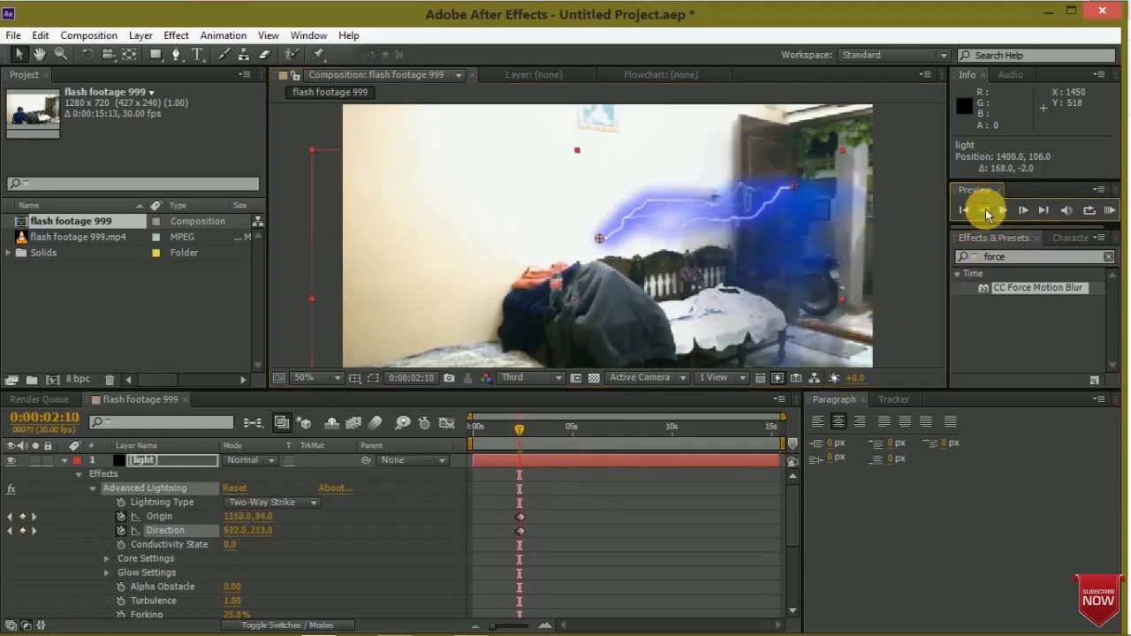
click(986, 212)
click(985, 212)
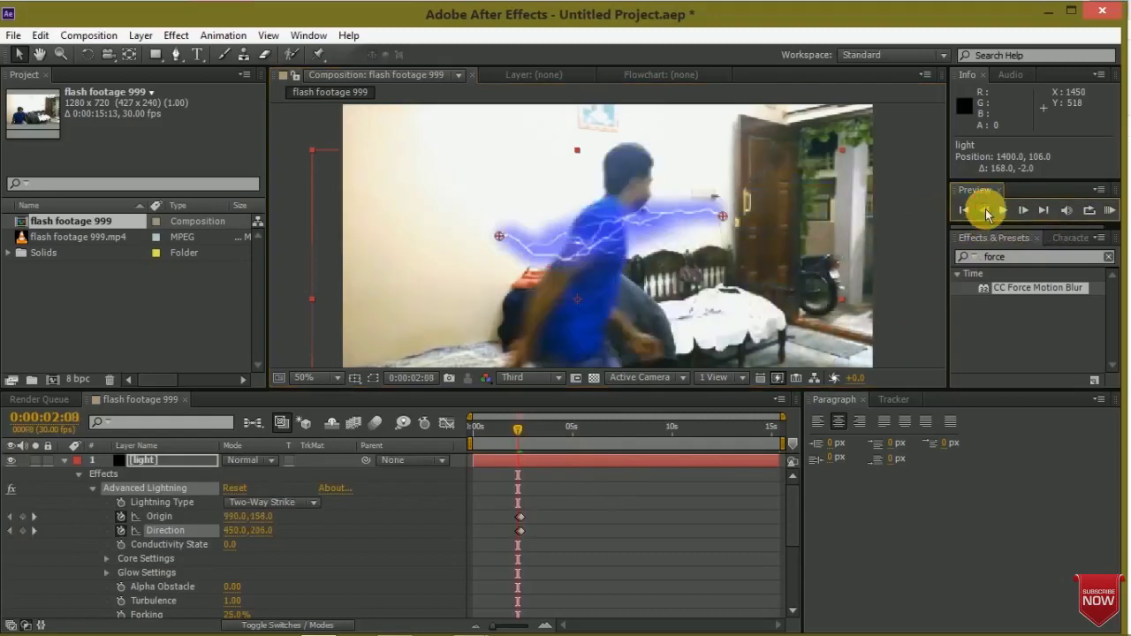
click(1022, 210)
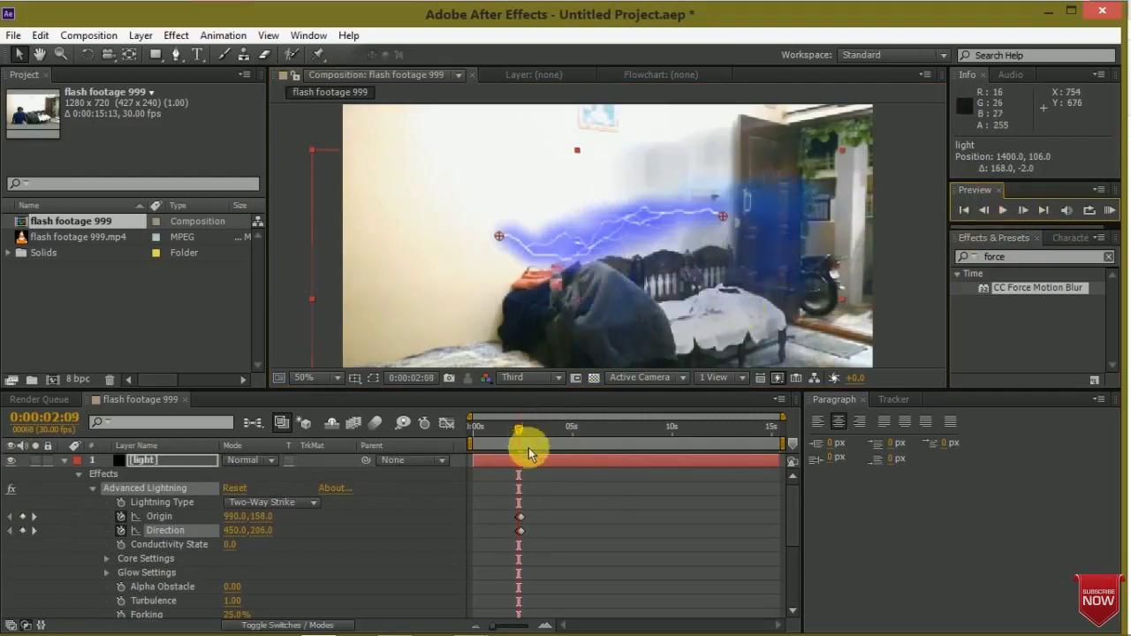
click(527, 464)
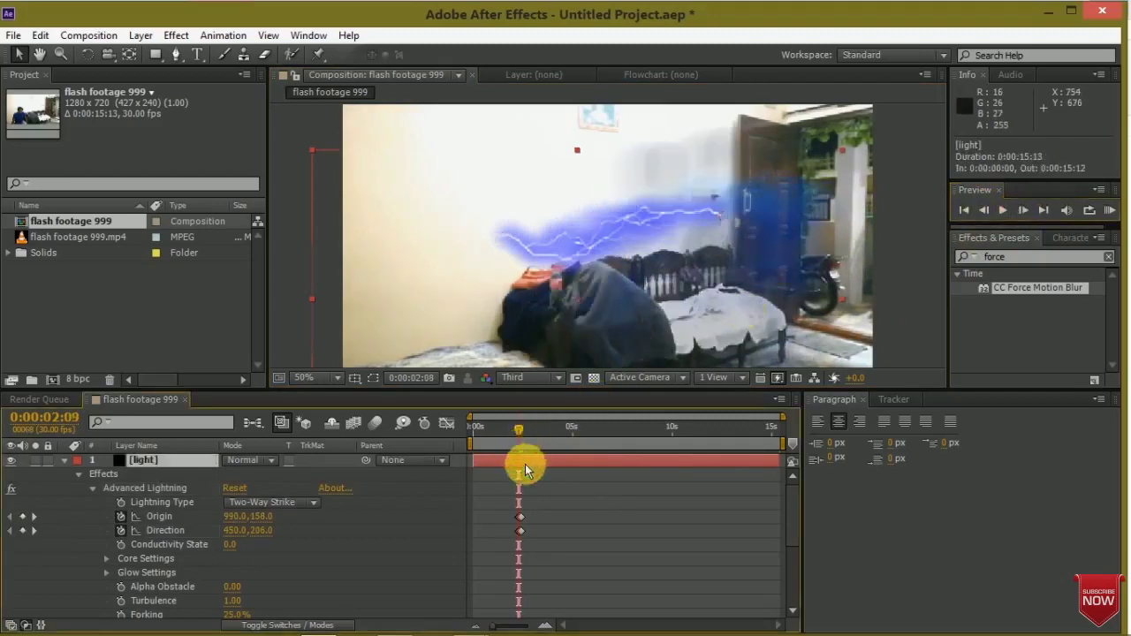
click(1023, 212)
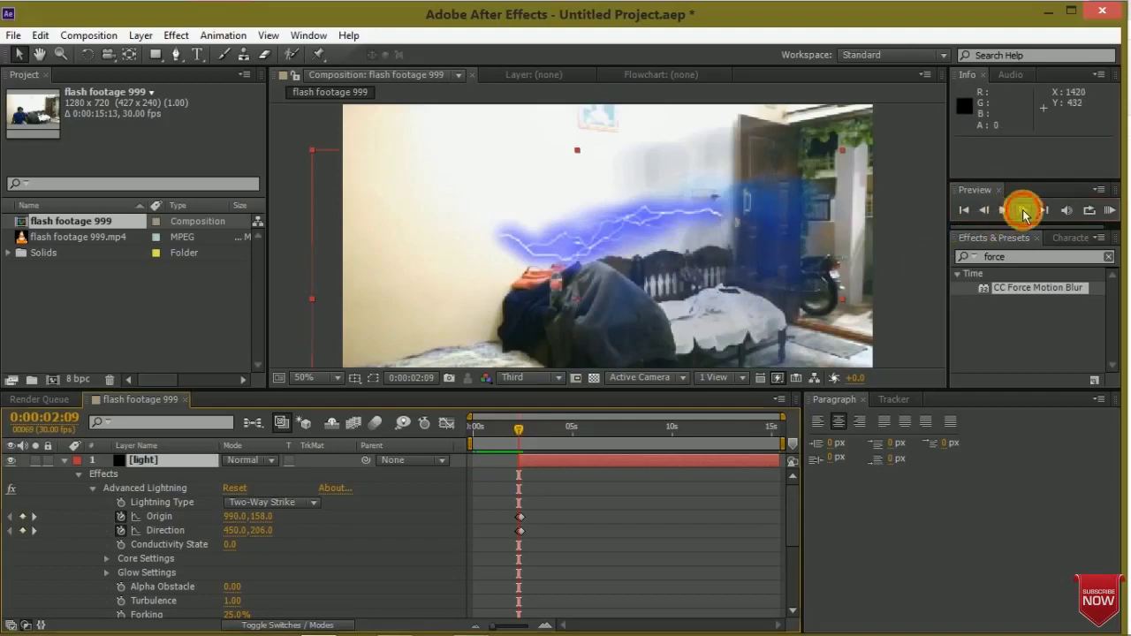
click(1023, 212)
click(1024, 212)
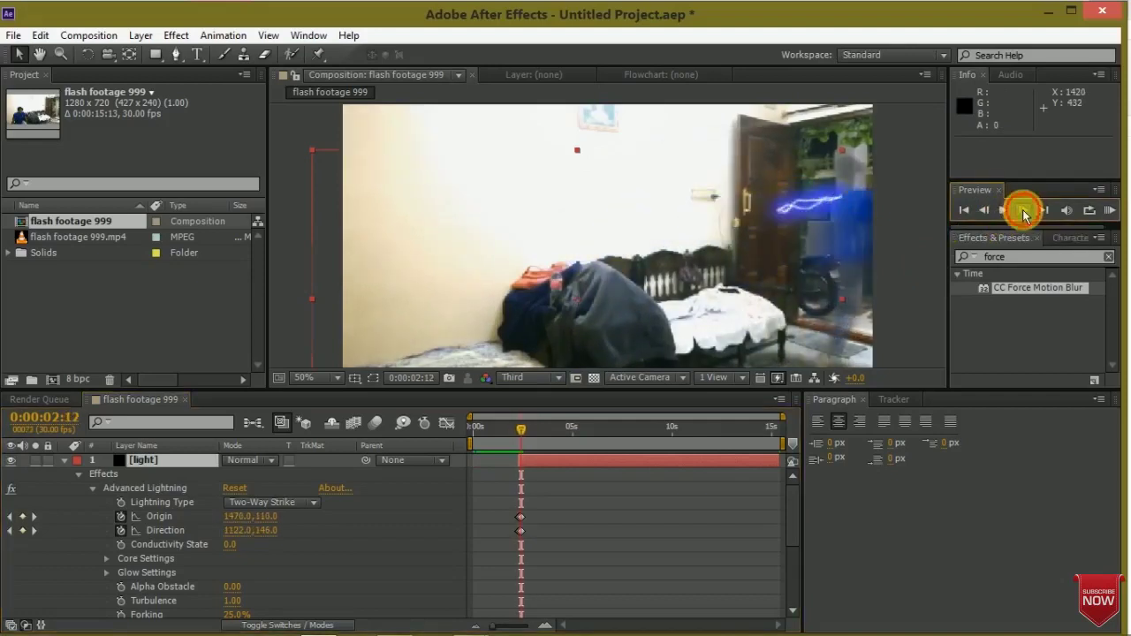
click(1023, 212)
click(1023, 212)
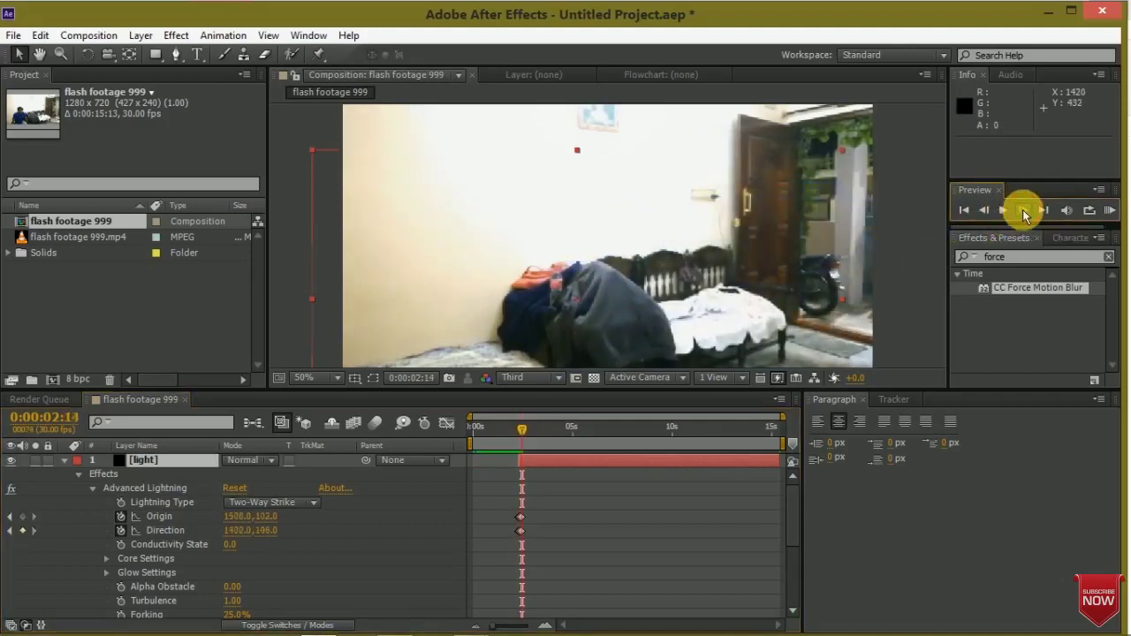
Select the light layer, return to frame 2:11, and expand the lightning's Glow Settings
click(566, 459)
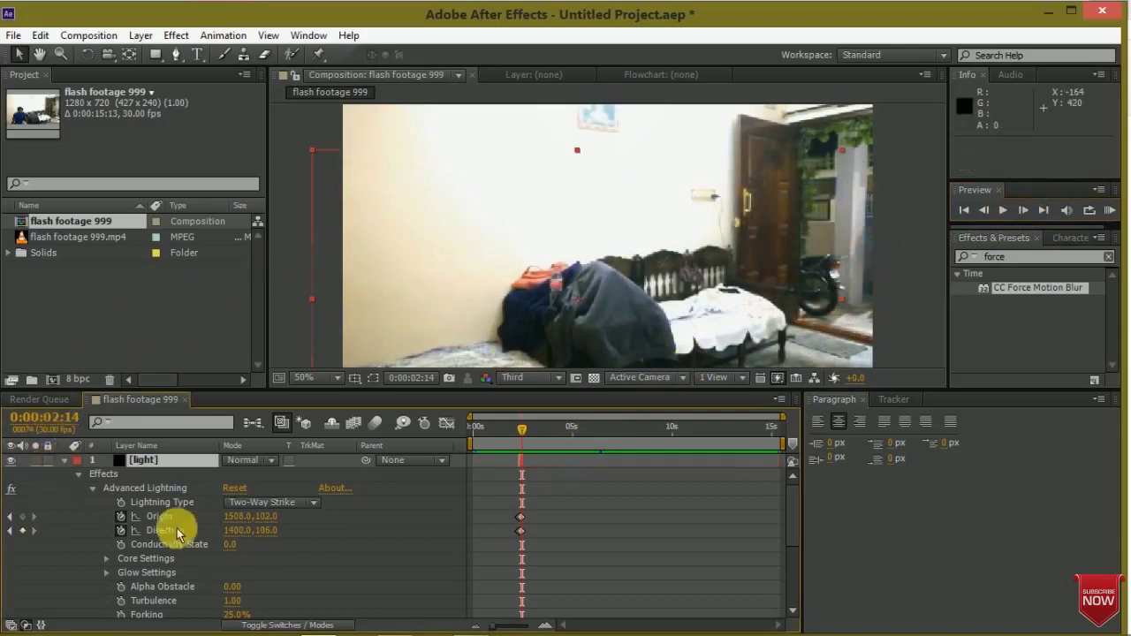
click(984, 211)
click(984, 211)
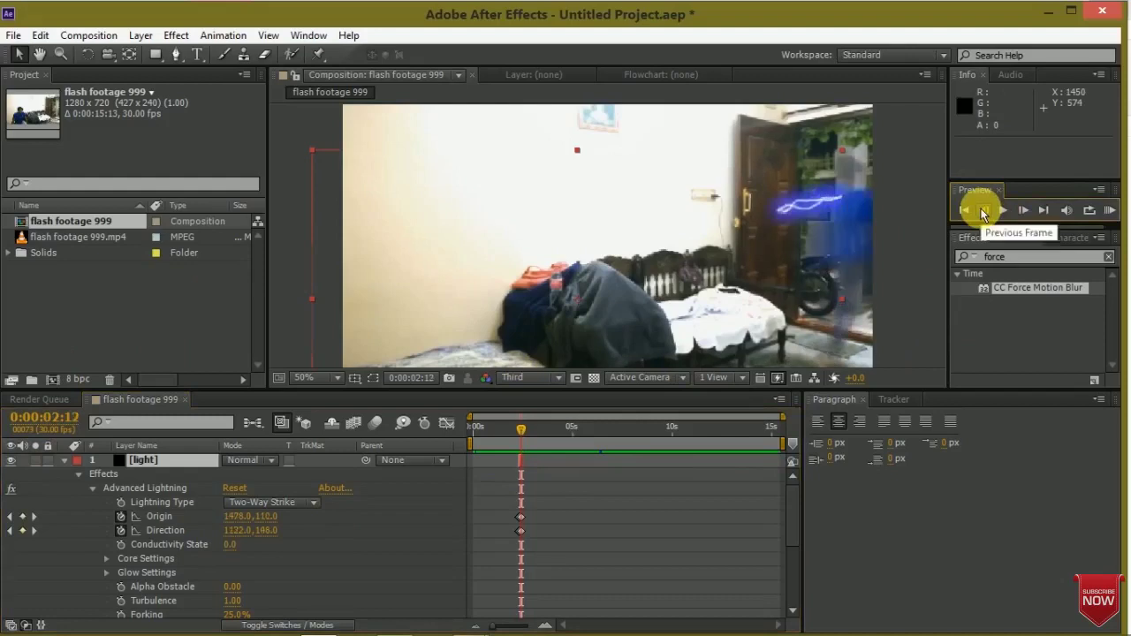
click(983, 210)
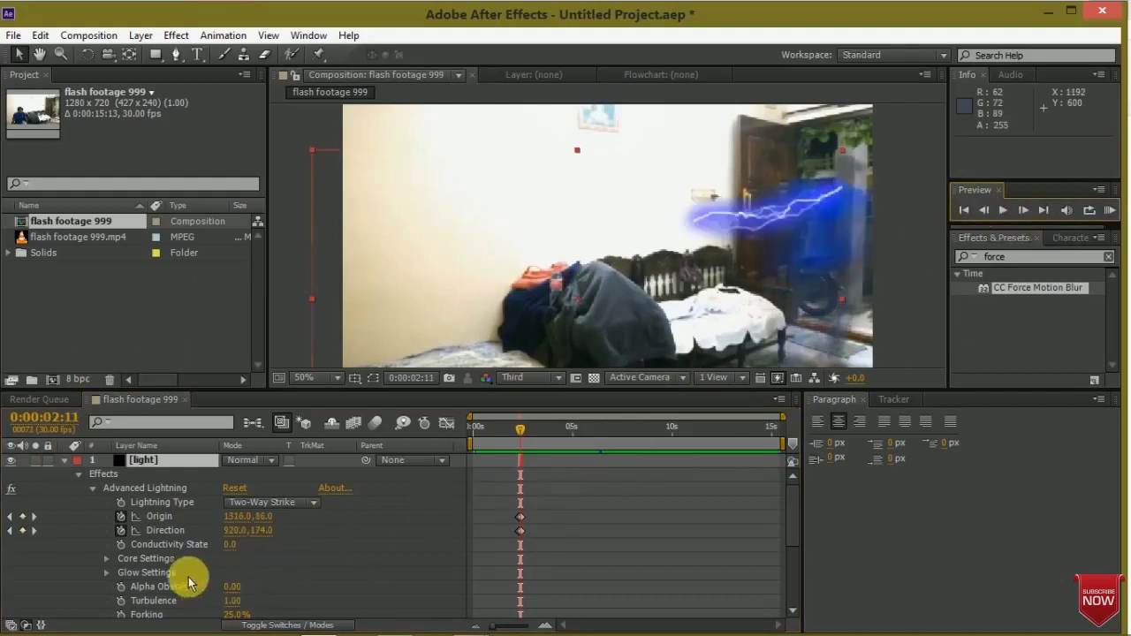
click(106, 573)
Set Glow Radius to 41.4 and Glow Opacity to 74%, then collapse the light layer's properties
scroll(237, 565, down, 1)
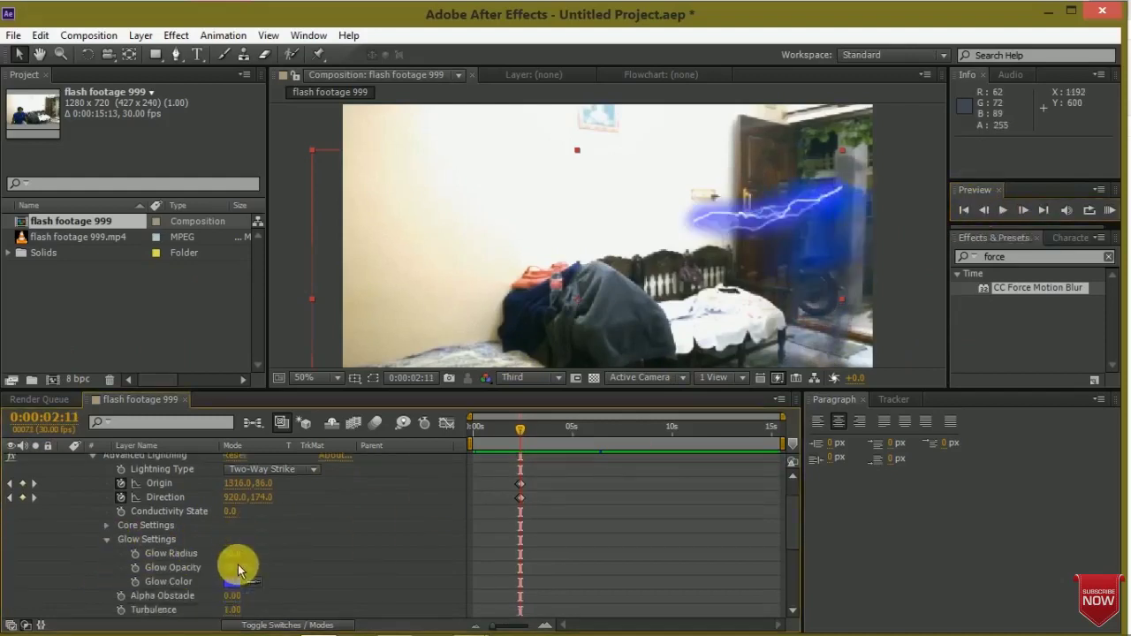
click(237, 567)
mouse_move(243, 568)
mouse_down()
mouse_move(373, 555)
mouse_move(108, 578)
mouse_move(181, 569)
mouse_up()
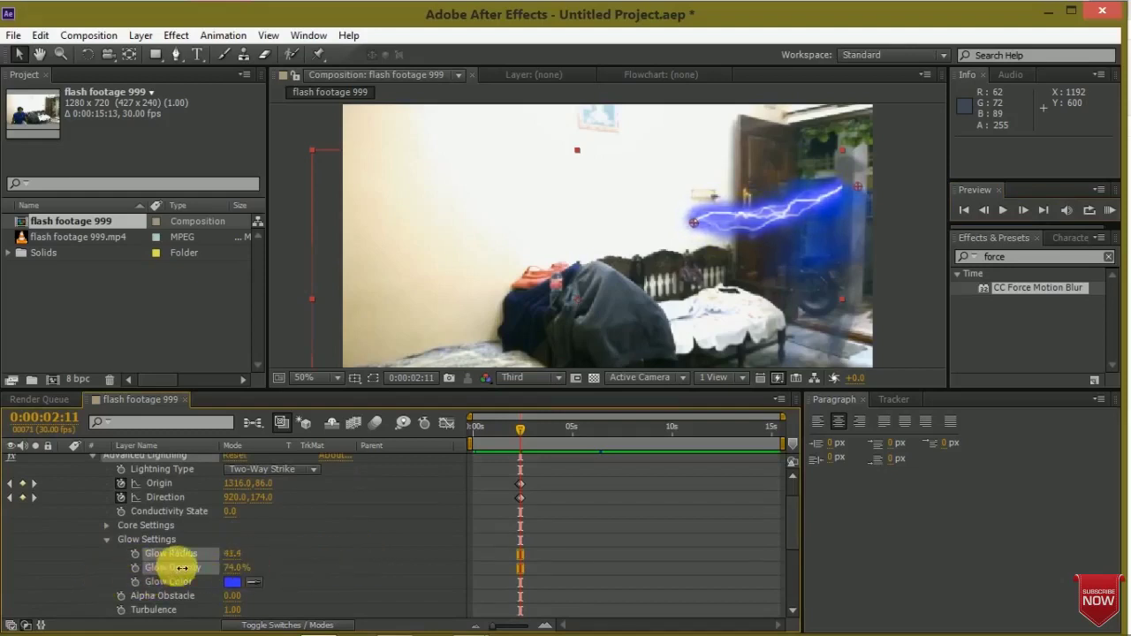
scroll(265, 534, down, 3)
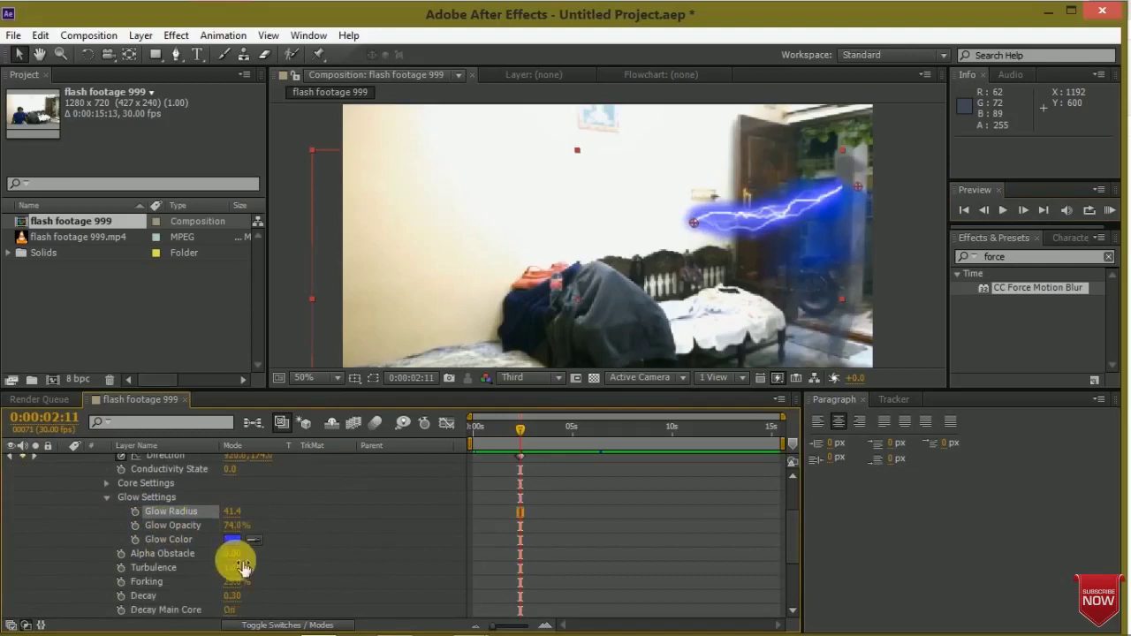
scroll(244, 567, down, 3)
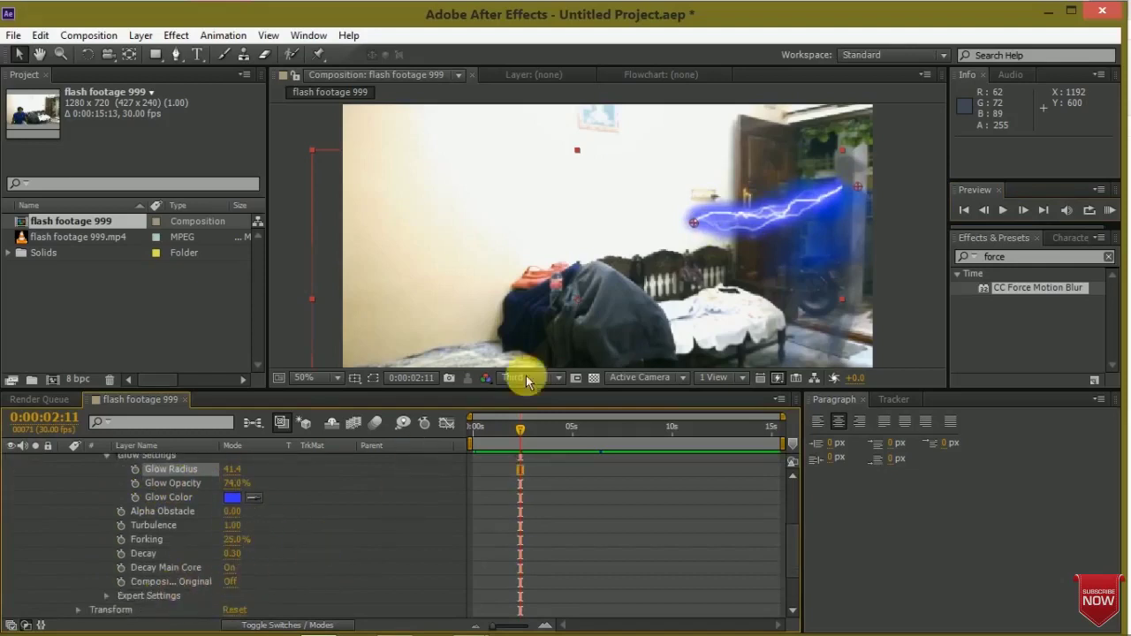
scroll(83, 500, up, 7)
scroll(82, 501, up, 2)
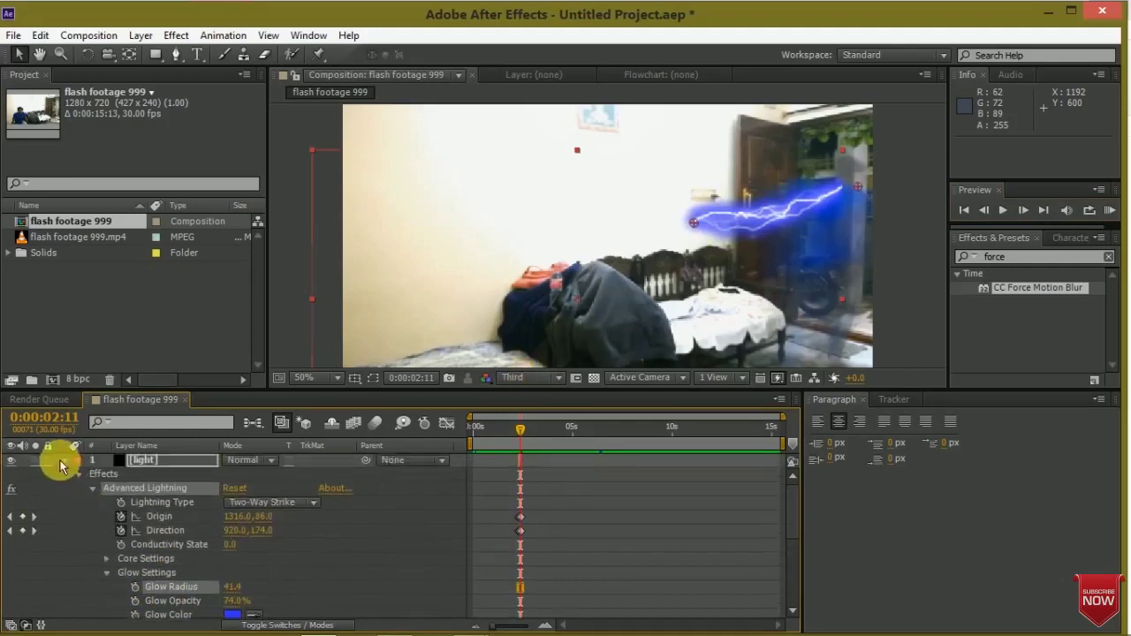
click(70, 464)
Duplicate the light layer twice and move the copies to new positions at frame 2:09
click(159, 460)
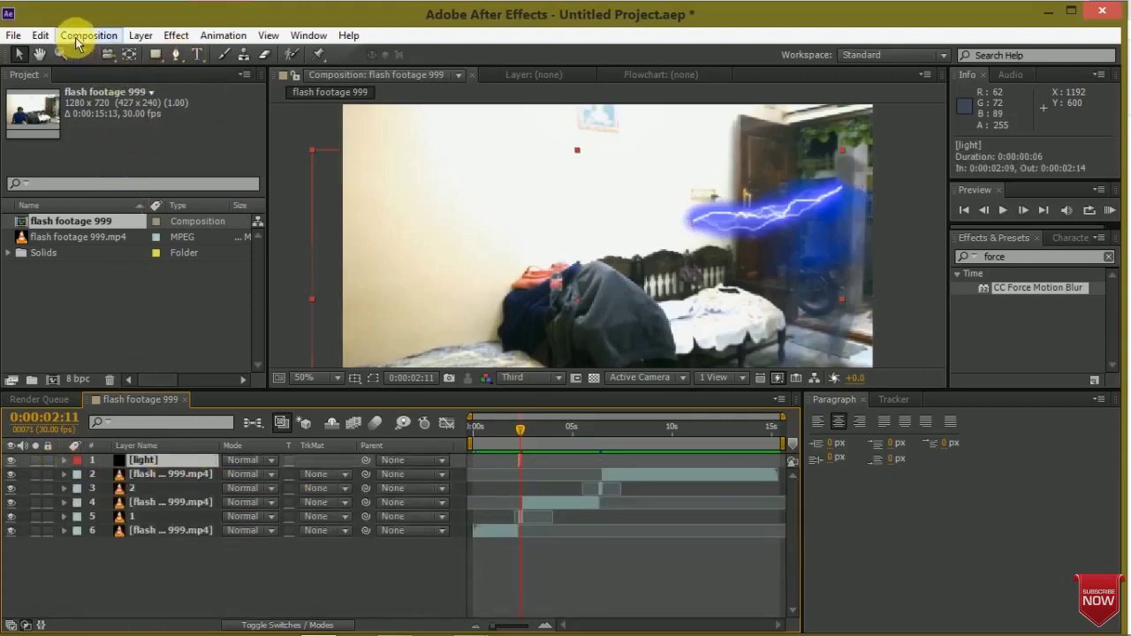
click(40, 35)
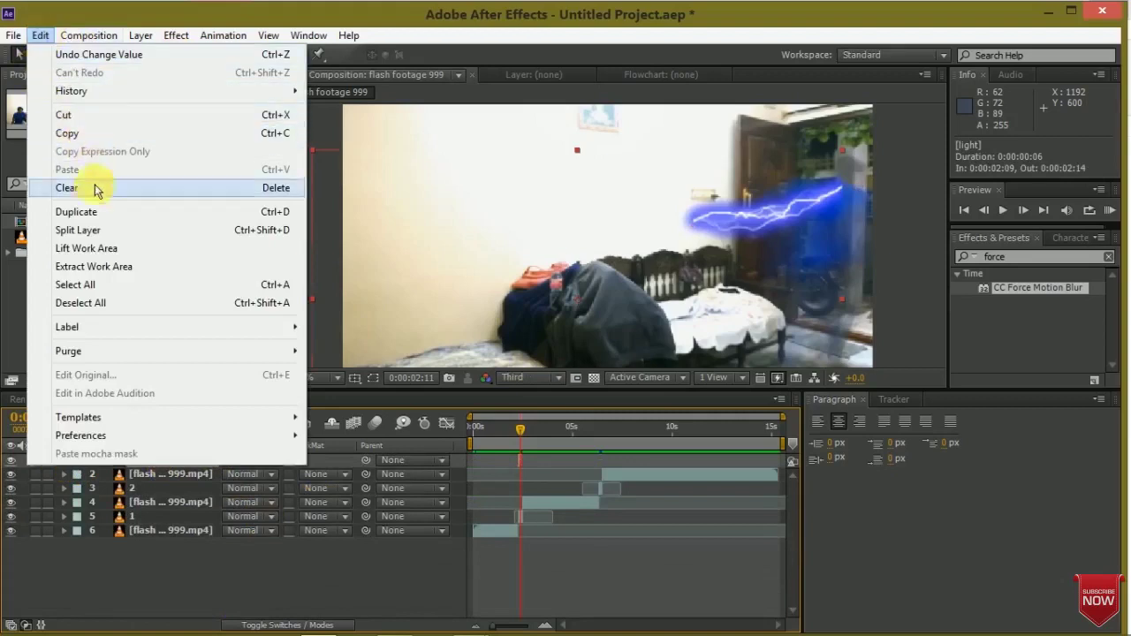
click(79, 214)
drag(794, 211, 795, 263)
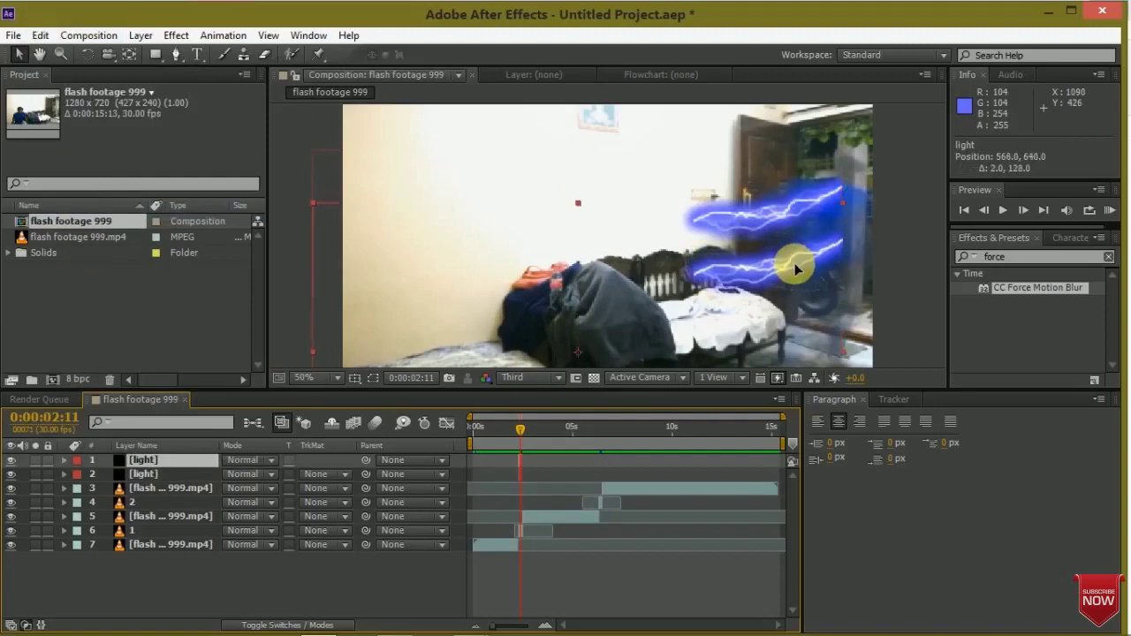
key(ctrl+d)
key(Page_Up)
key(Page_Up)
mouse_move(749, 253)
mouse_down()
mouse_move(633, 177)
mouse_move(655, 268)
mouse_up()
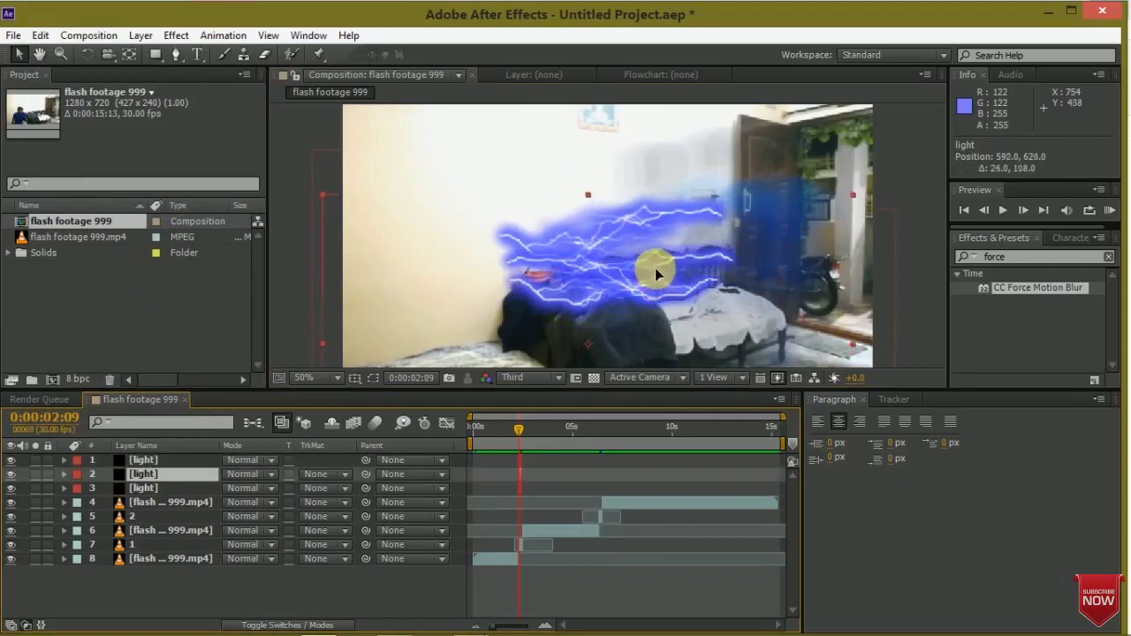
Flip one lightning copy horizontally and reposition it, then undo the last value change
click(1023, 210)
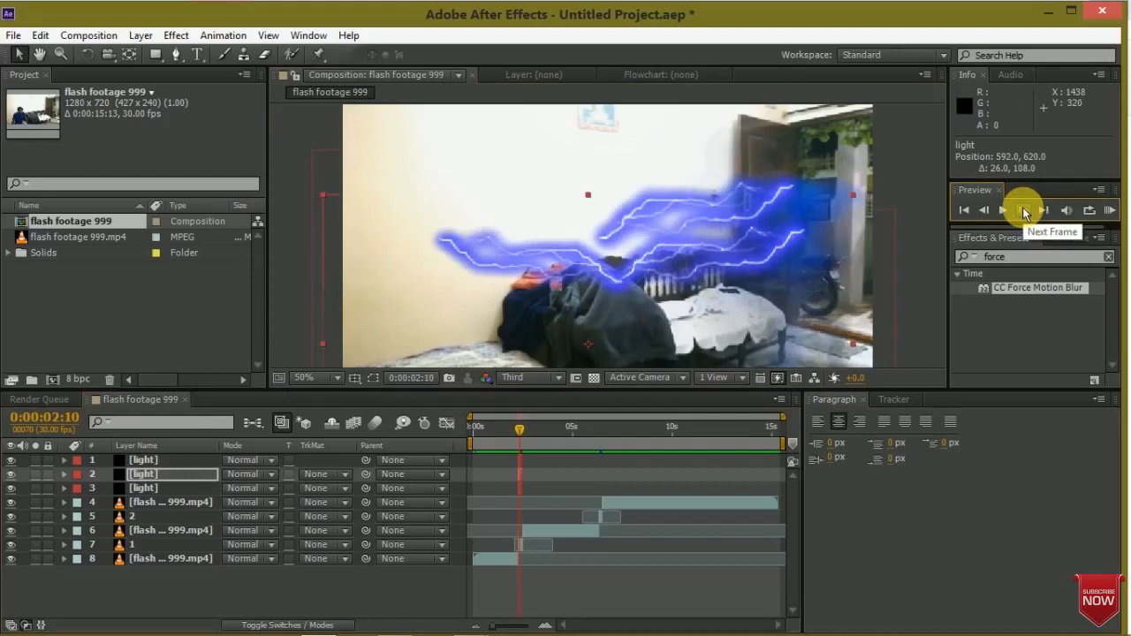
click(985, 211)
drag(323, 351, 847, 298)
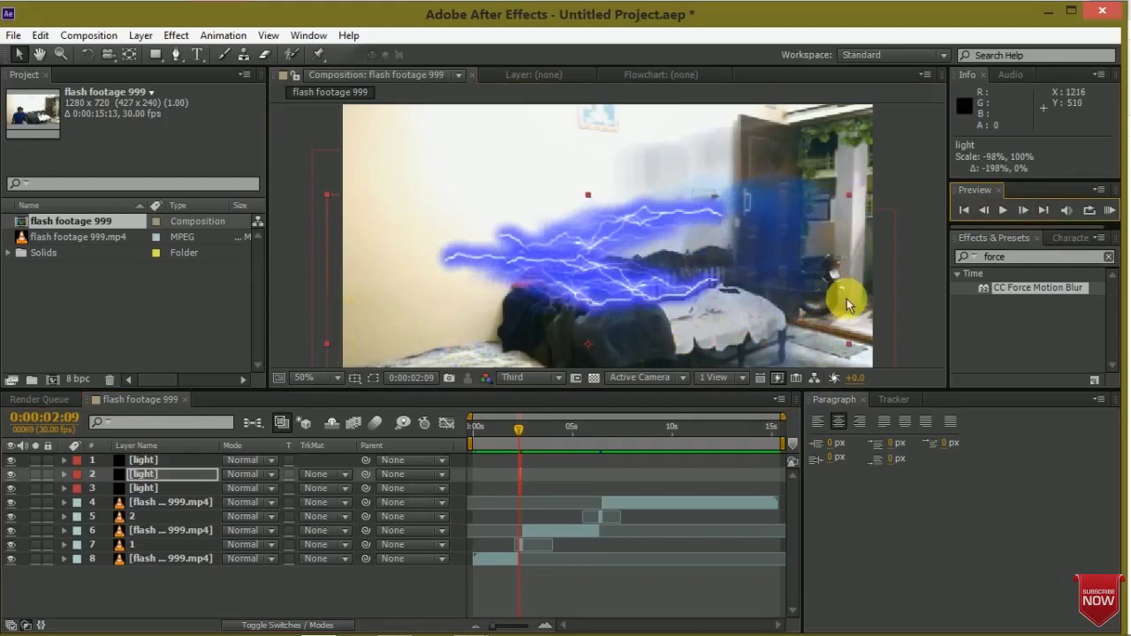
mouse_move(582, 313)
mouse_down()
mouse_move(656, 344)
mouse_move(640, 254)
mouse_up()
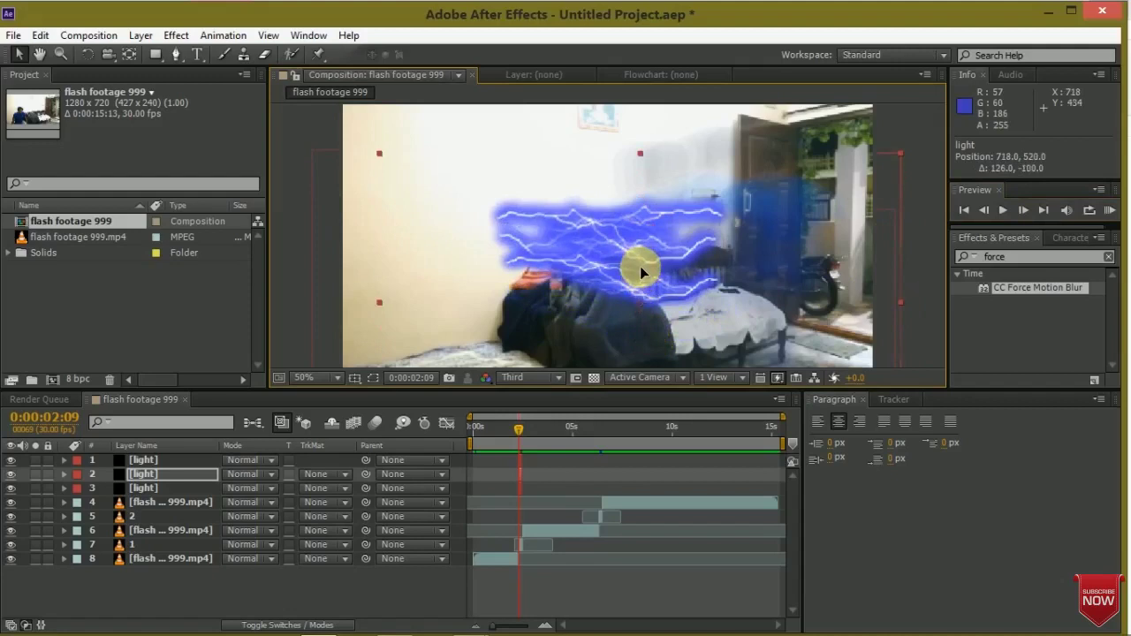
click(1028, 211)
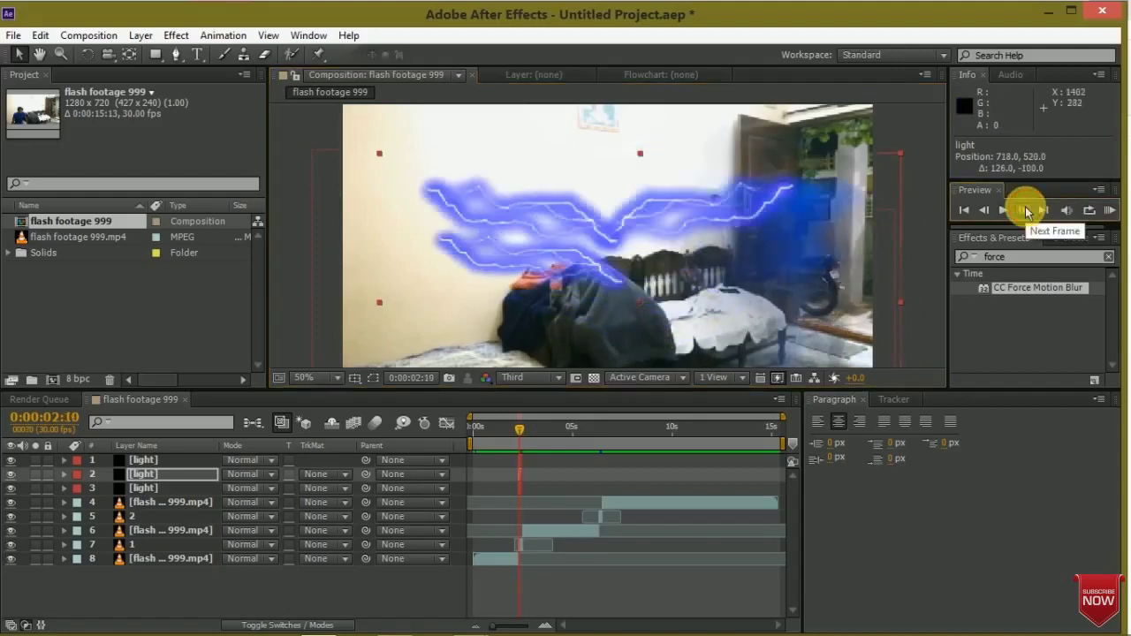
key(ctrl+z)
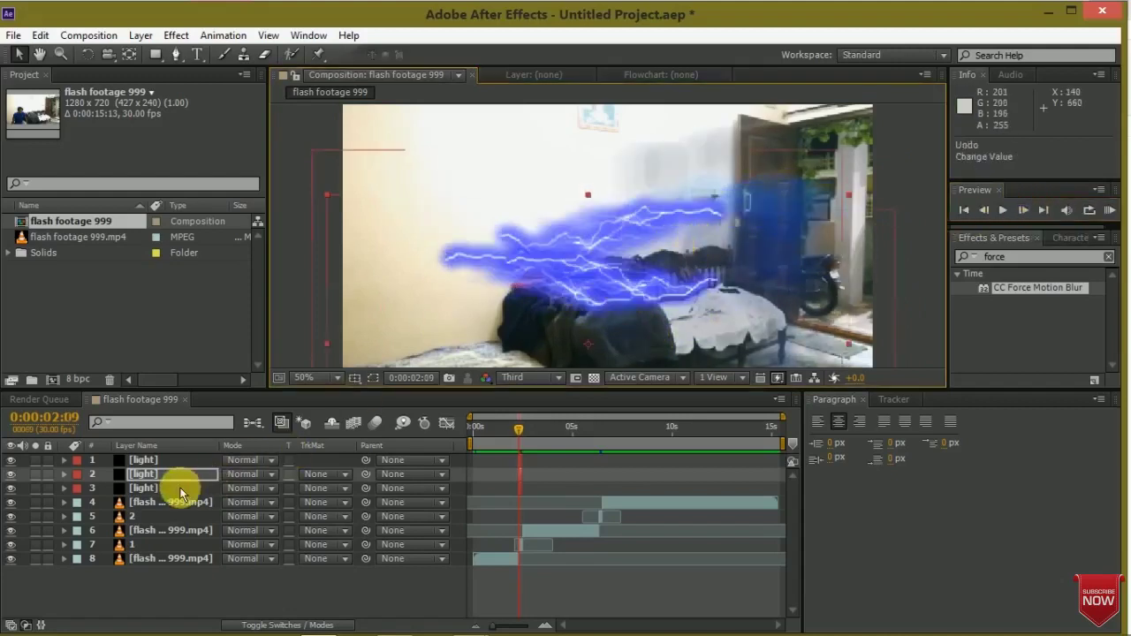
Rescale and move the light layers so the bolts stretch across the runner's path
mouse_move(328, 196)
mouse_down()
mouse_move(695, 227)
mouse_move(810, 221)
mouse_move(675, 287)
mouse_up()
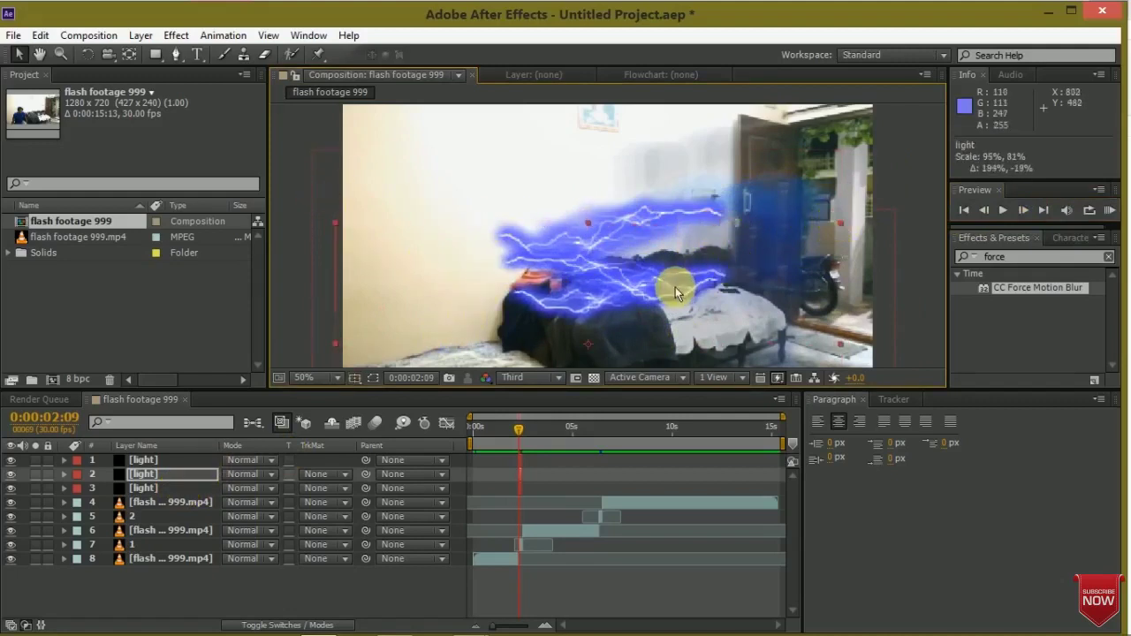
click(159, 461)
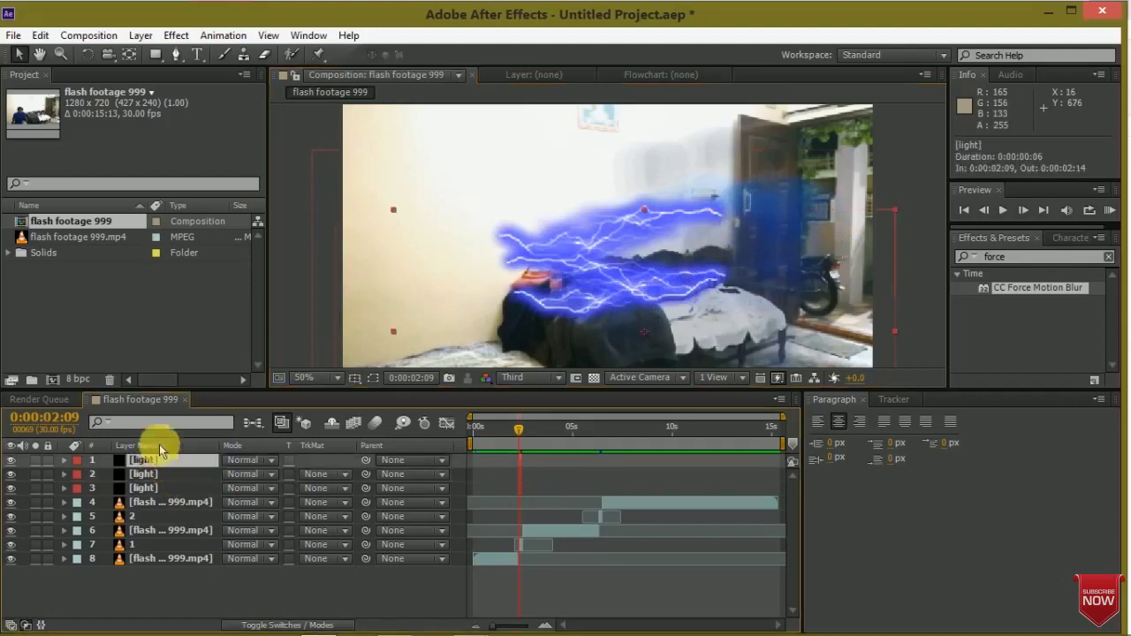
drag(394, 333, 917, 301)
mouse_move(694, 271)
mouse_down()
mouse_move(656, 259)
mouse_move(668, 250)
mouse_up()
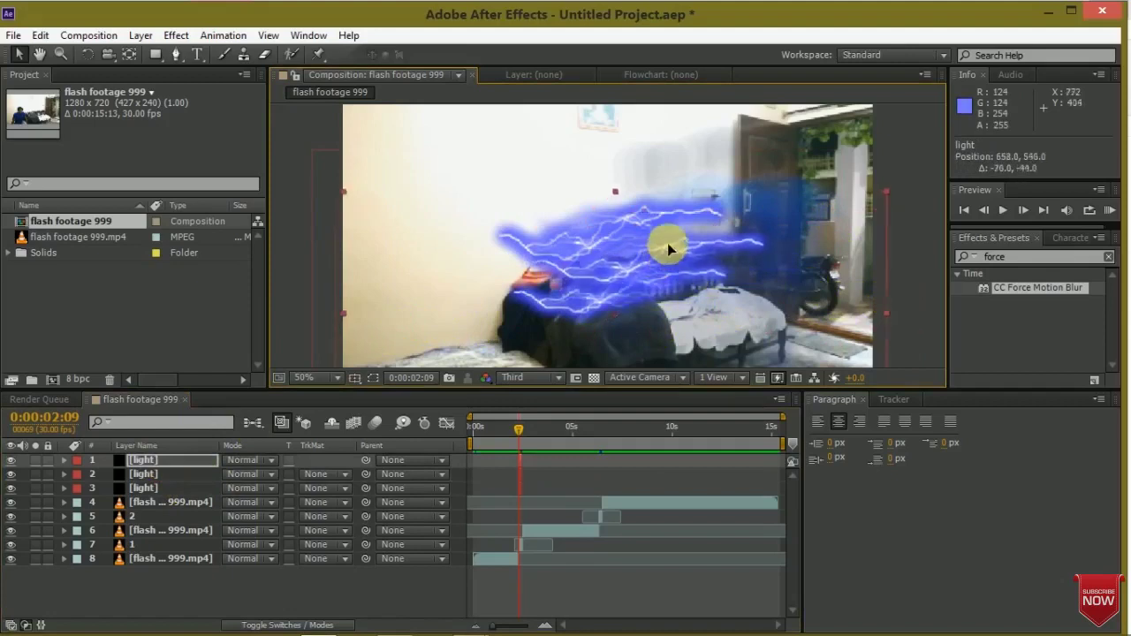
Step back and forth through frames 2:09–2:13 to review the lightning against the runner's blur
click(1021, 210)
click(1021, 210)
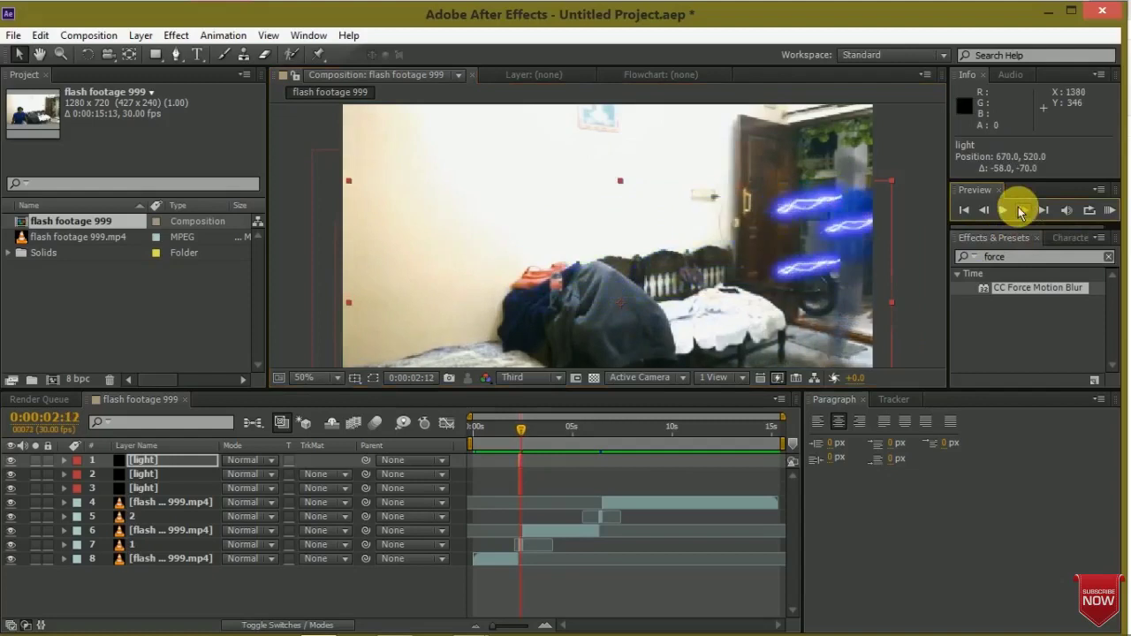
click(1020, 210)
click(1021, 210)
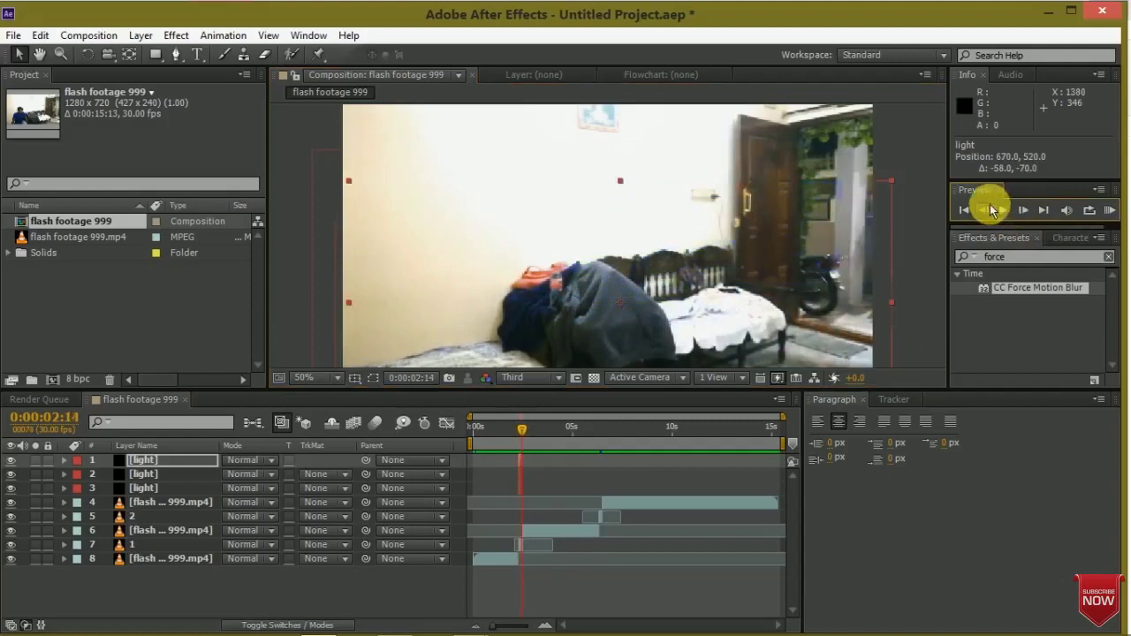
click(992, 210)
click(992, 210)
click(991, 210)
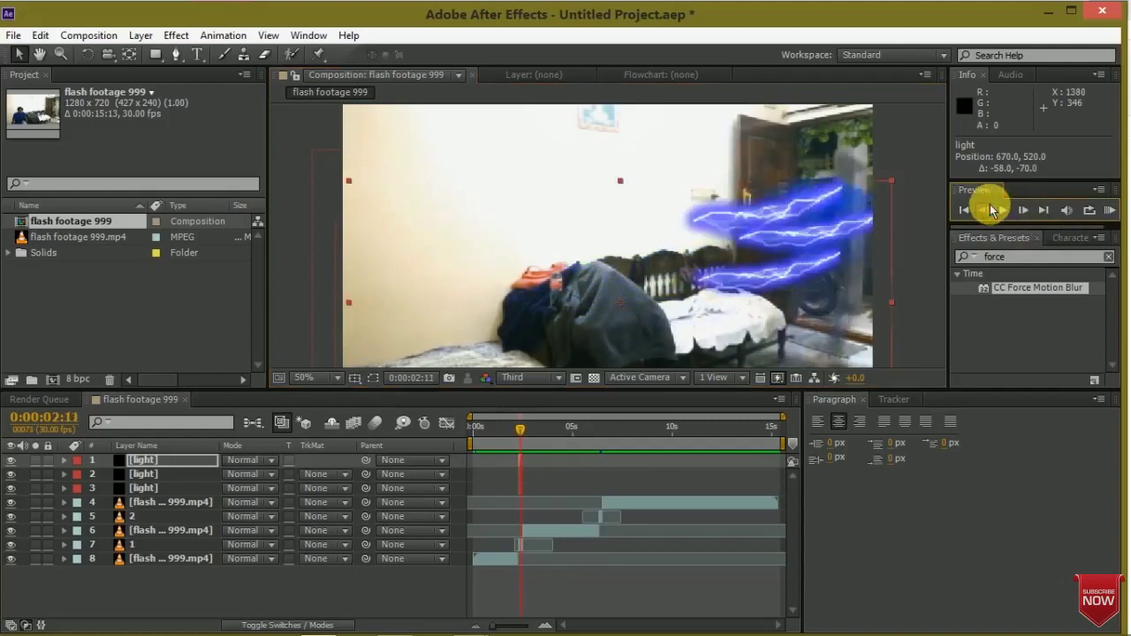
click(992, 210)
click(992, 211)
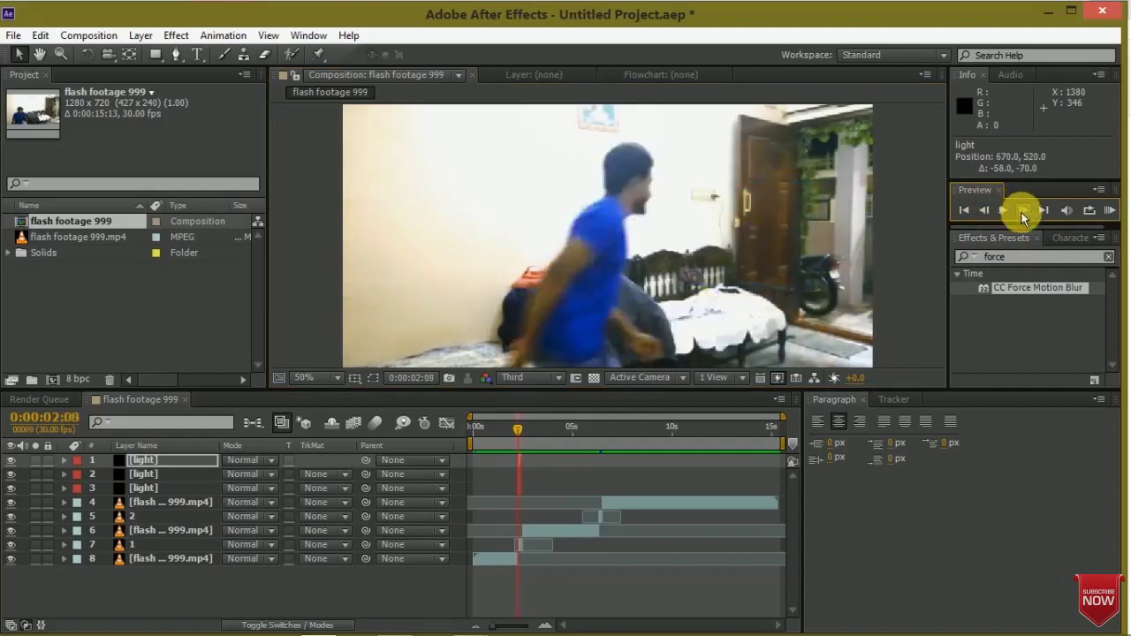
click(1023, 210)
click(1023, 210)
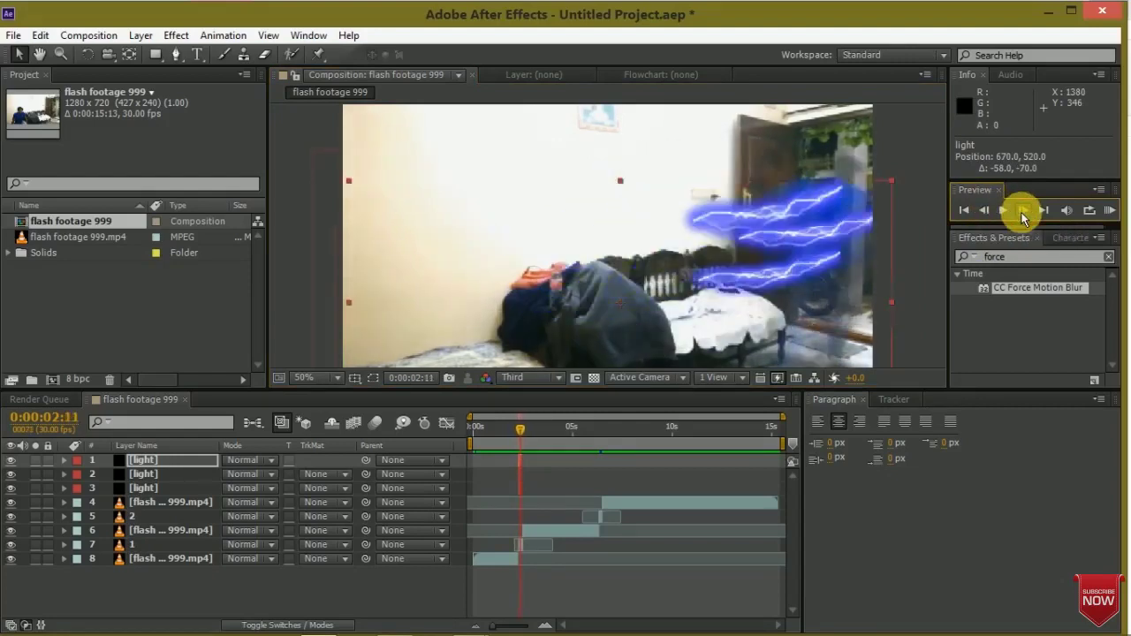
click(1023, 211)
click(1022, 210)
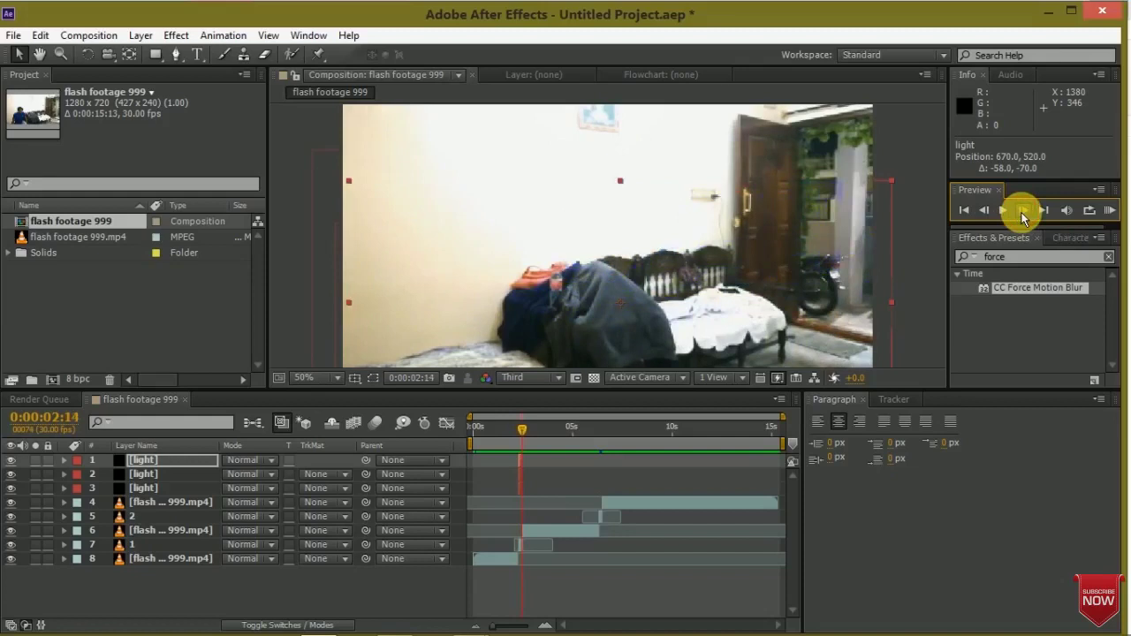
click(984, 210)
click(984, 210)
click(984, 210)
click(985, 211)
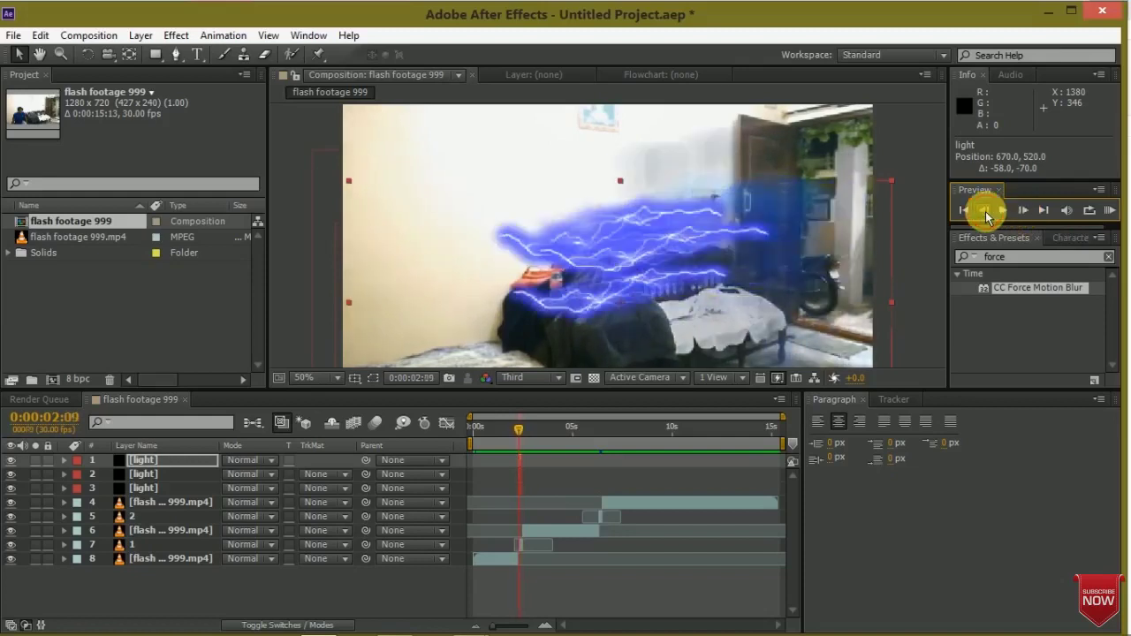
click(985, 212)
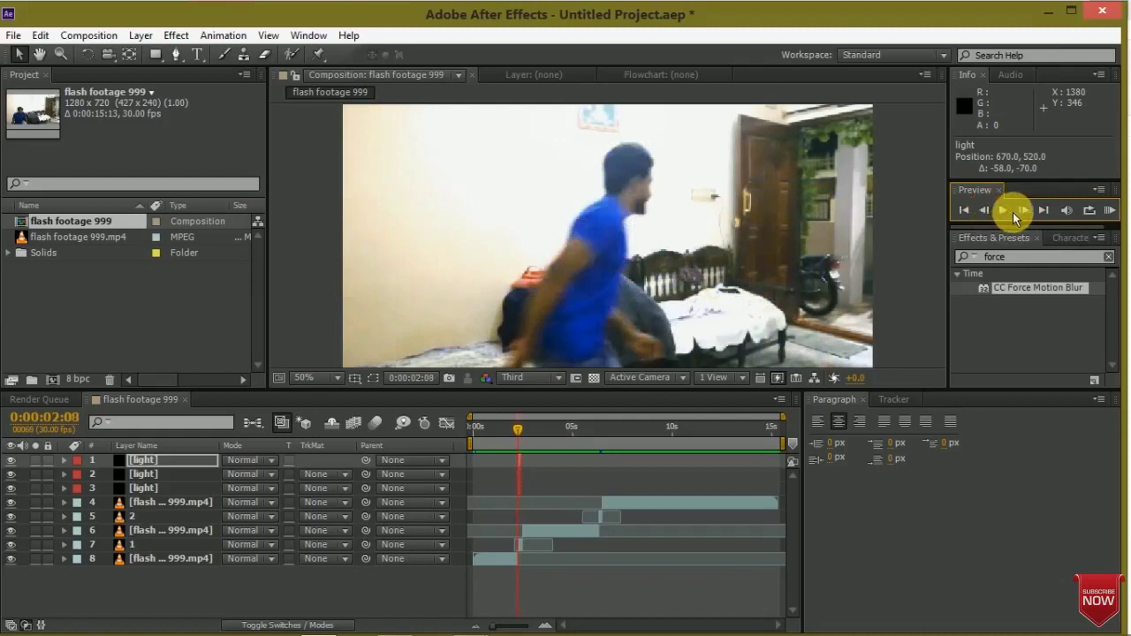
click(1013, 212)
Select the three light layers together and duplicate them
click(151, 488)
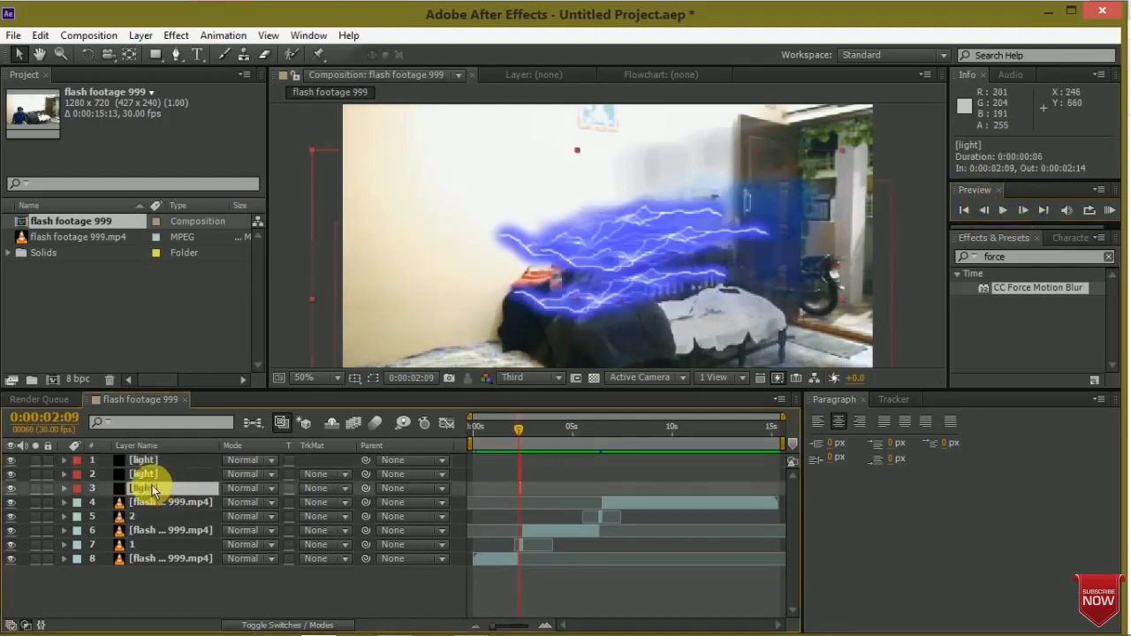
shift+click(151, 461)
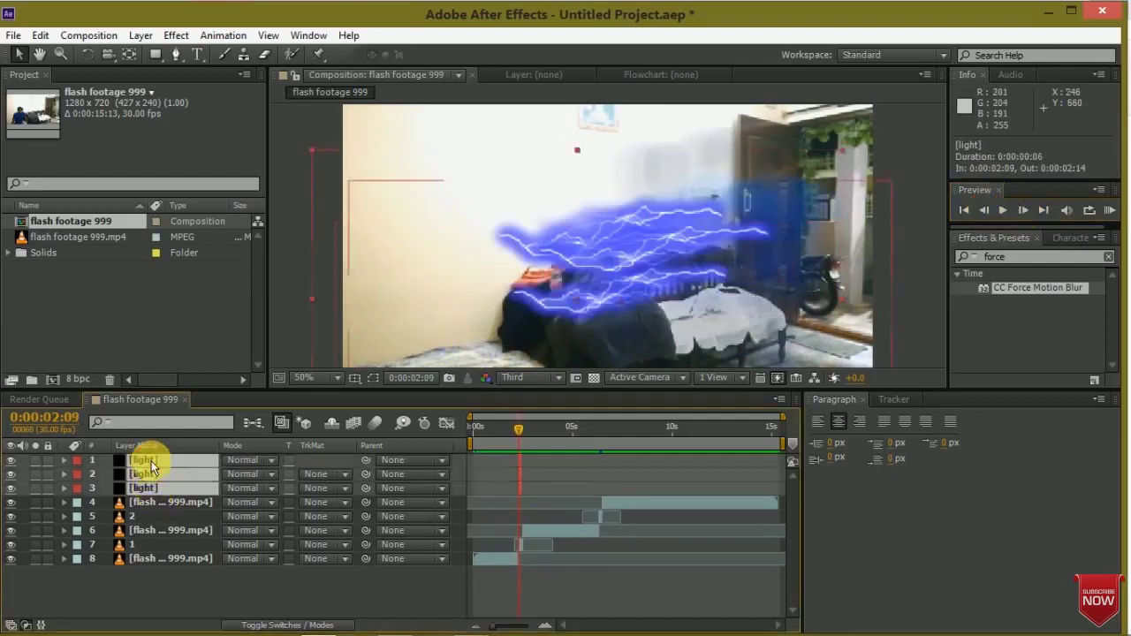
click(44, 42)
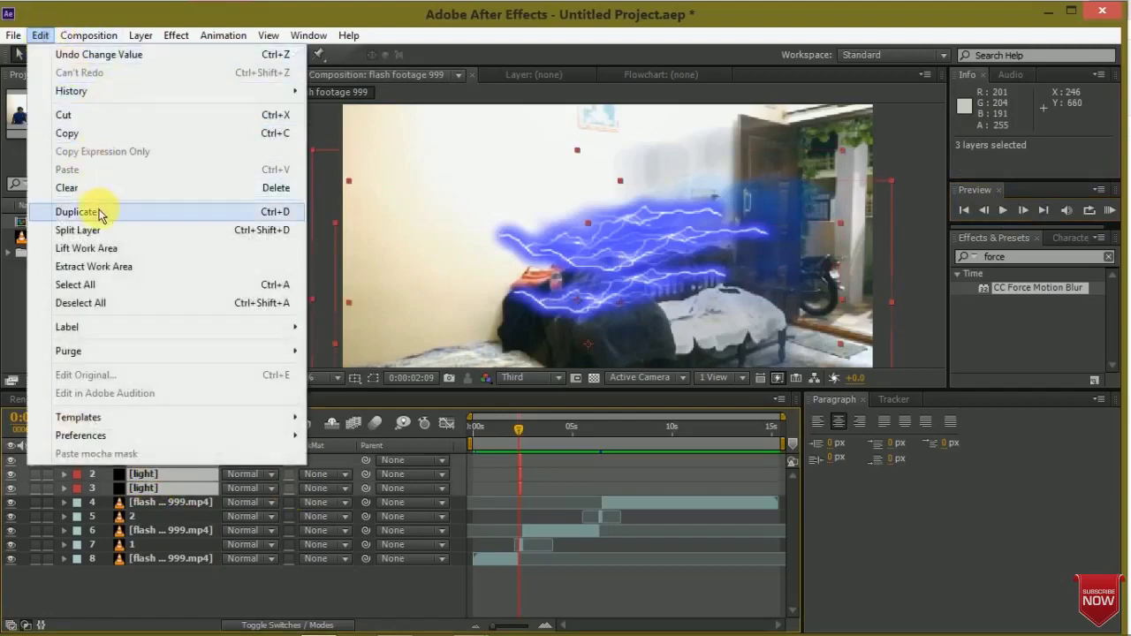
click(100, 214)
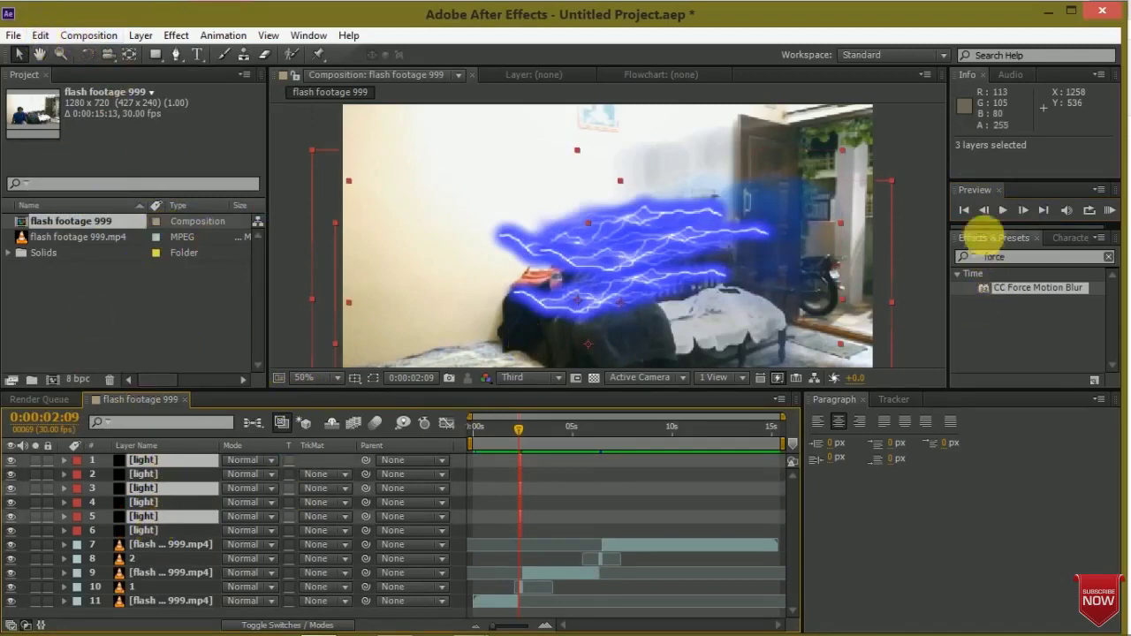
At 0:00:02:13, move the copied lightning right to follow the runner
click(1024, 212)
click(1024, 213)
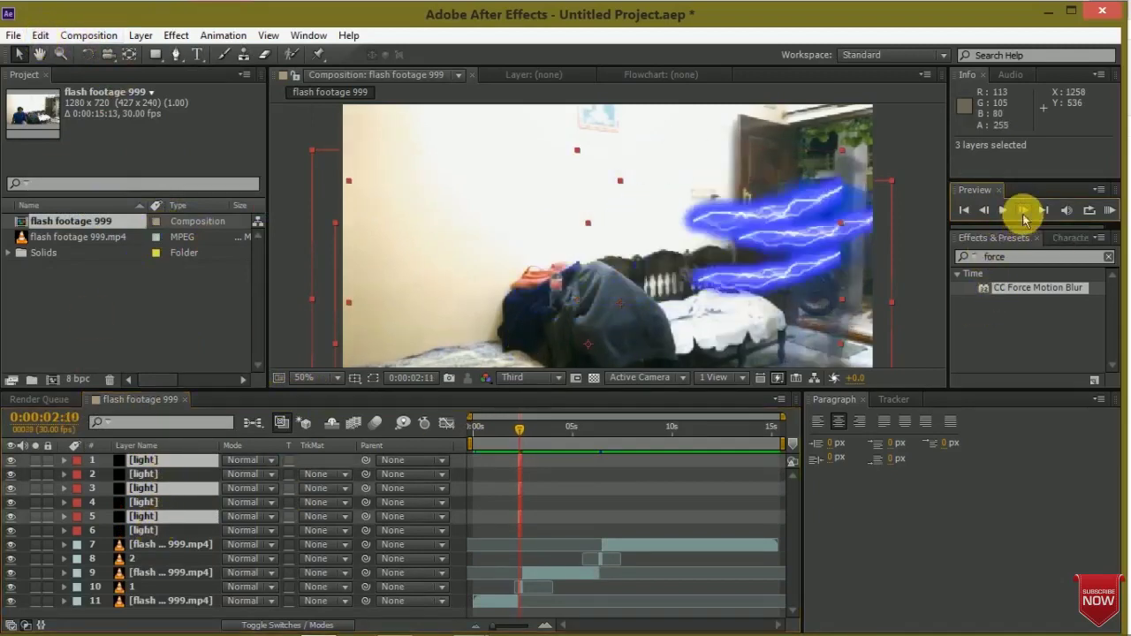
click(1024, 216)
click(1024, 217)
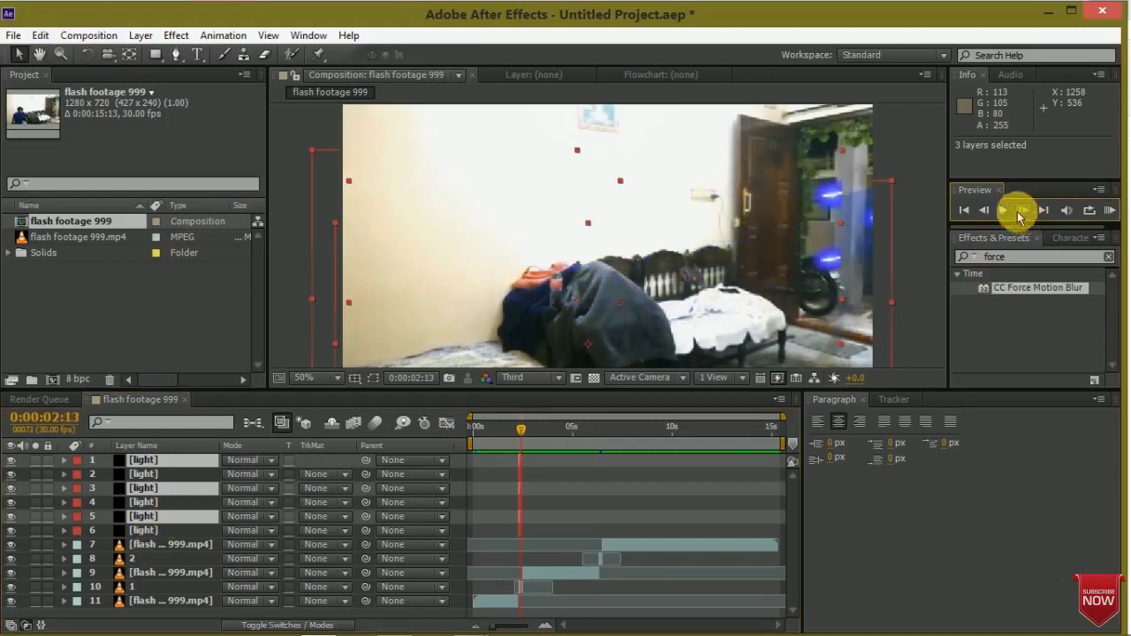
drag(837, 266, 867, 262)
click(1019, 210)
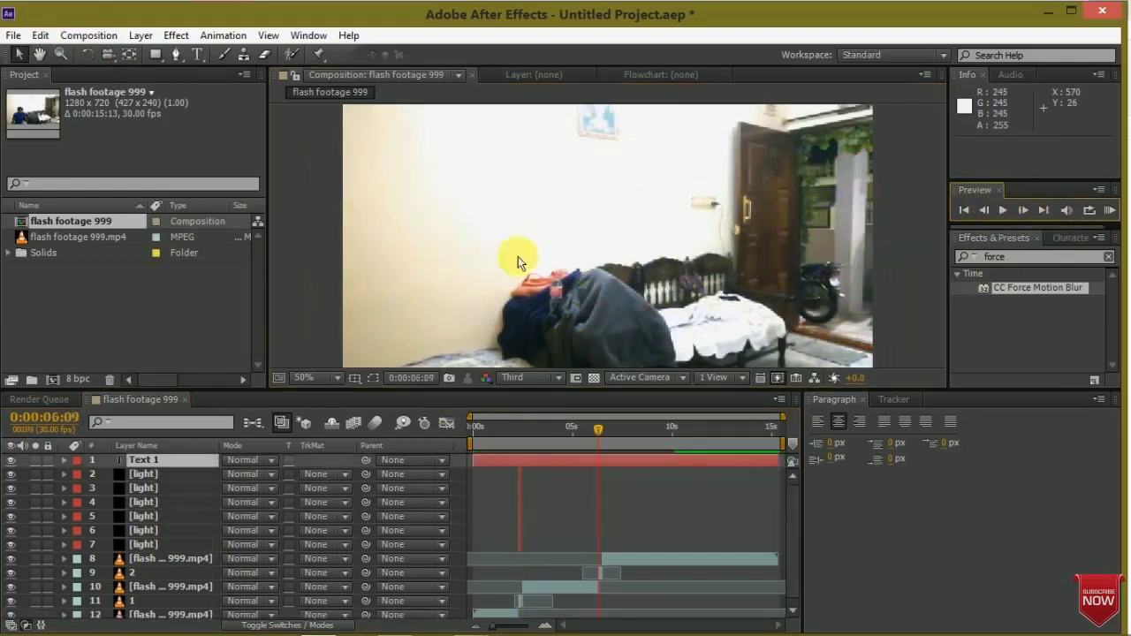
Delete the Text 1 layer and create a black 1280×720 solid named light 2
key(ctrl+t)
key(Delete)
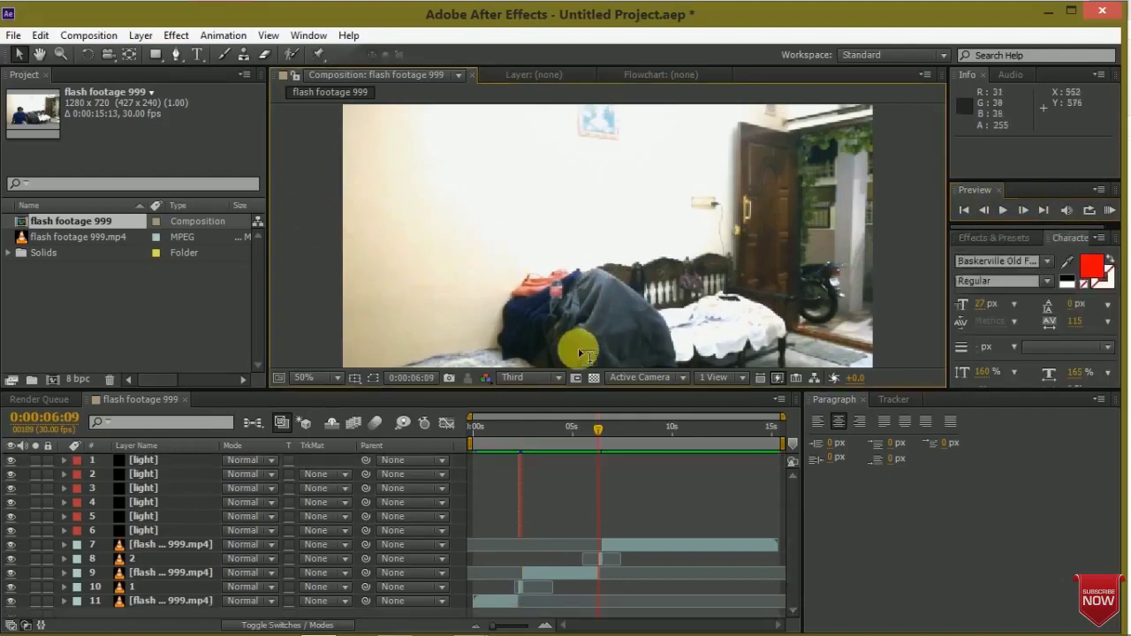
click(141, 35)
mouse_move(306, 44)
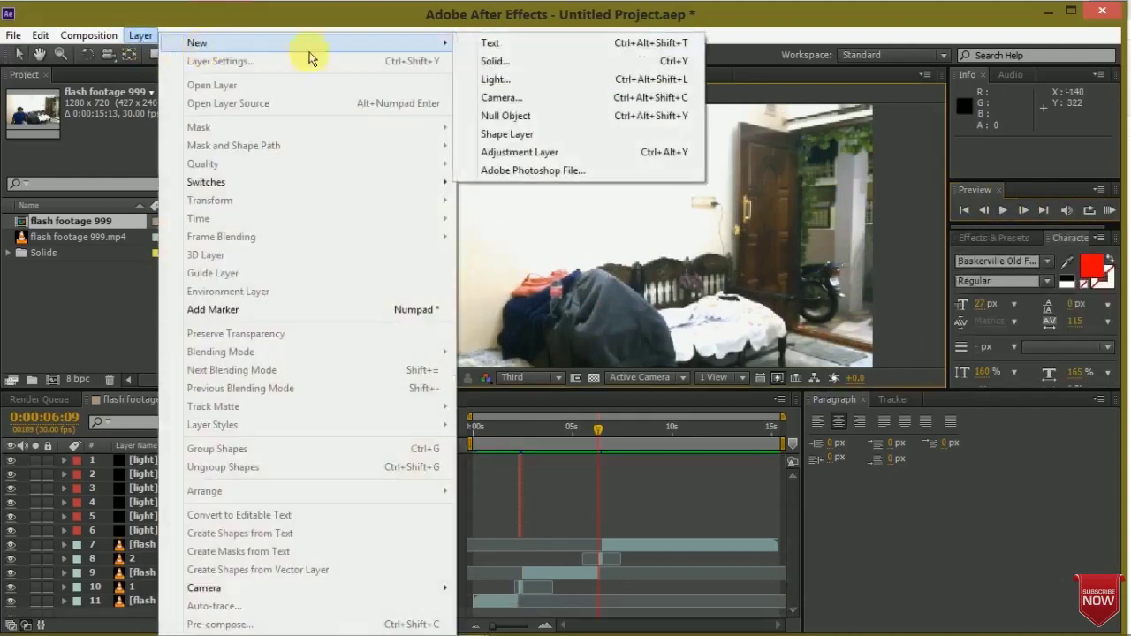
click(502, 61)
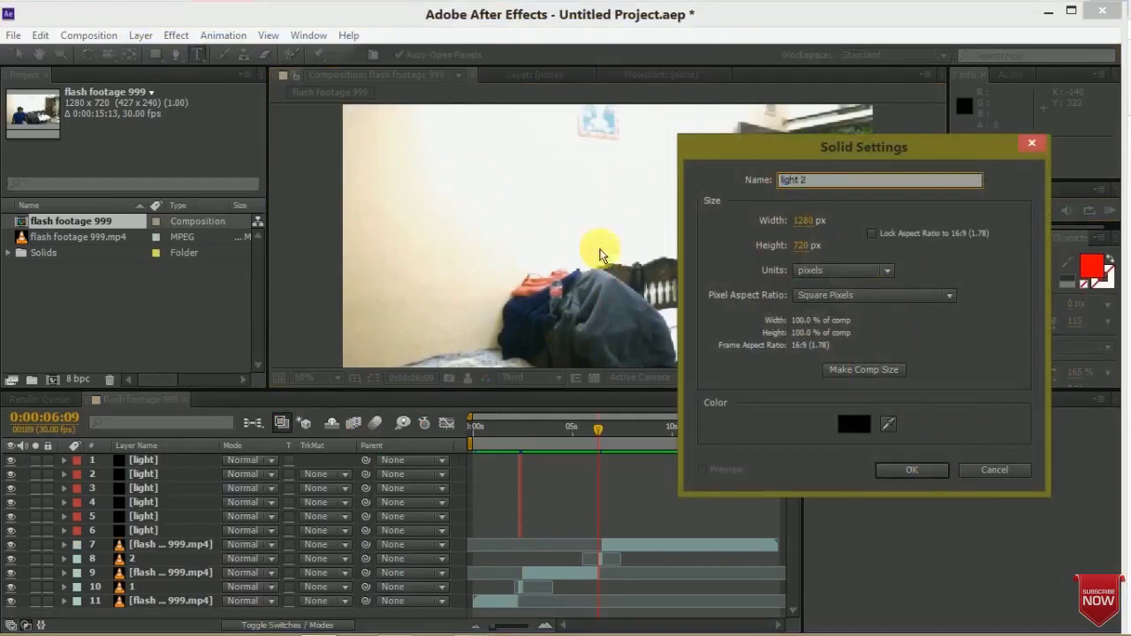
click(905, 471)
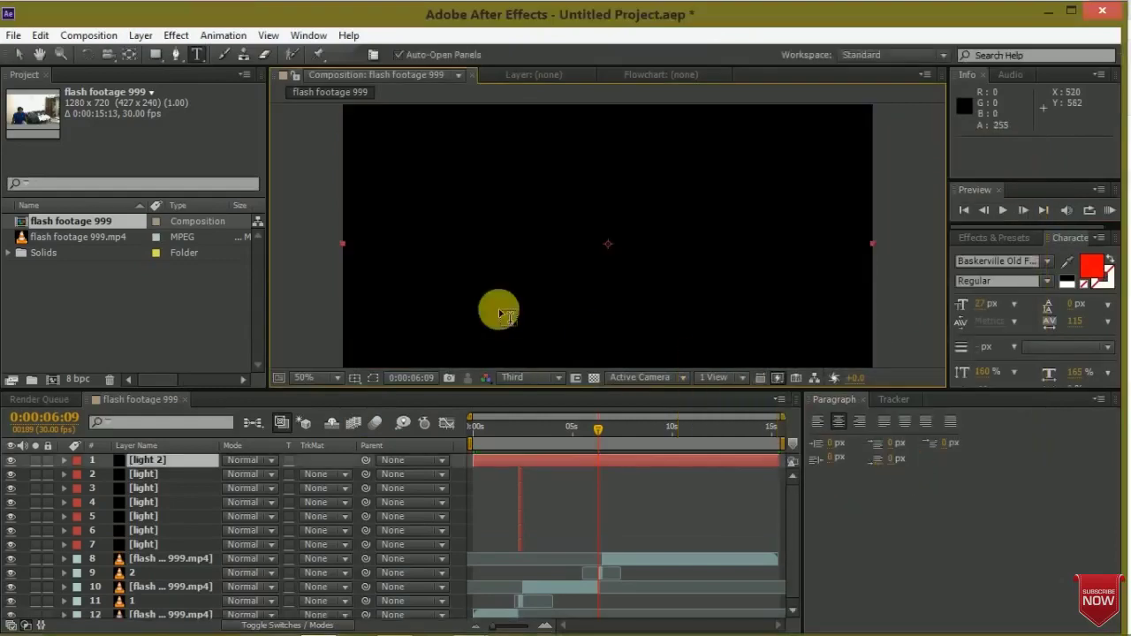
click(176, 36)
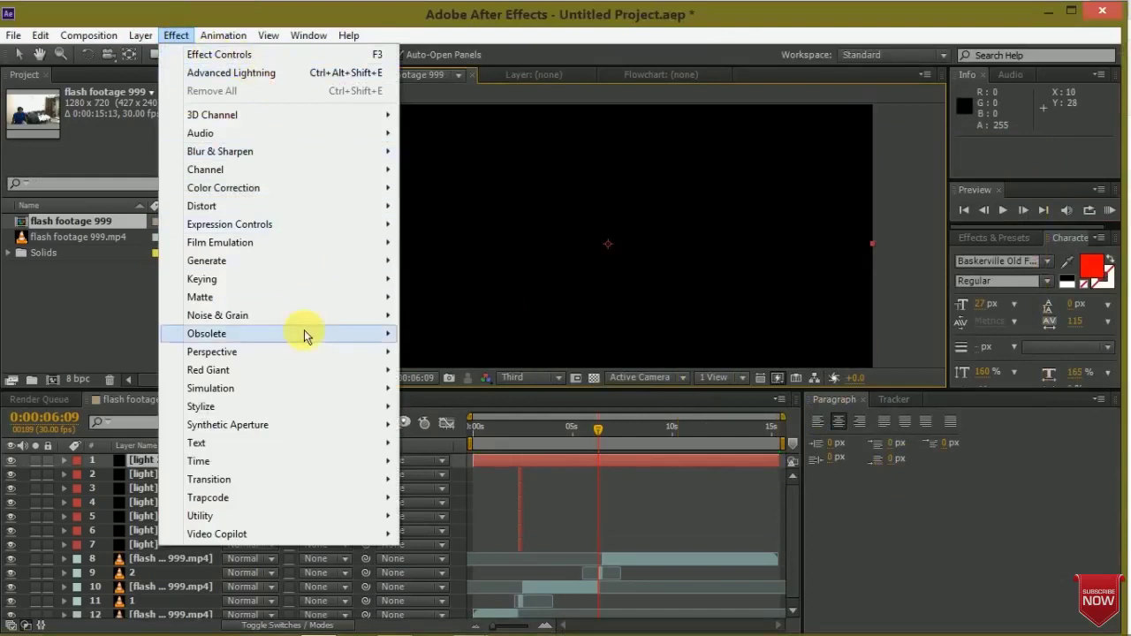
Apply Advanced Lightning to light 2 with Lightning Type set to Two-Way Strike
mouse_move(259, 266)
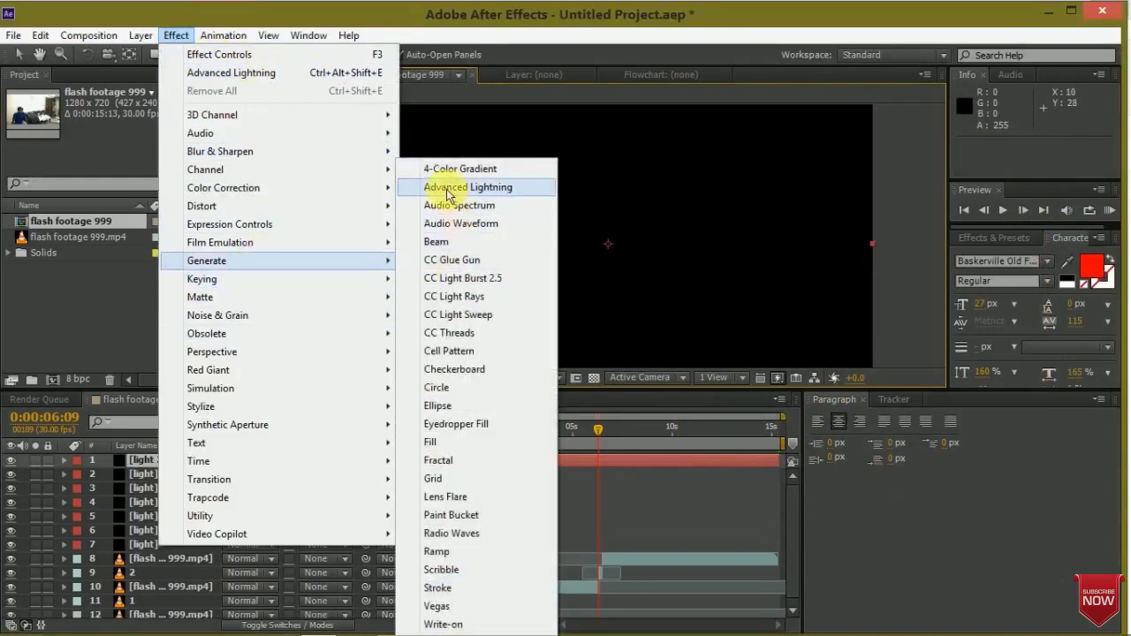
click(437, 186)
click(177, 120)
click(205, 271)
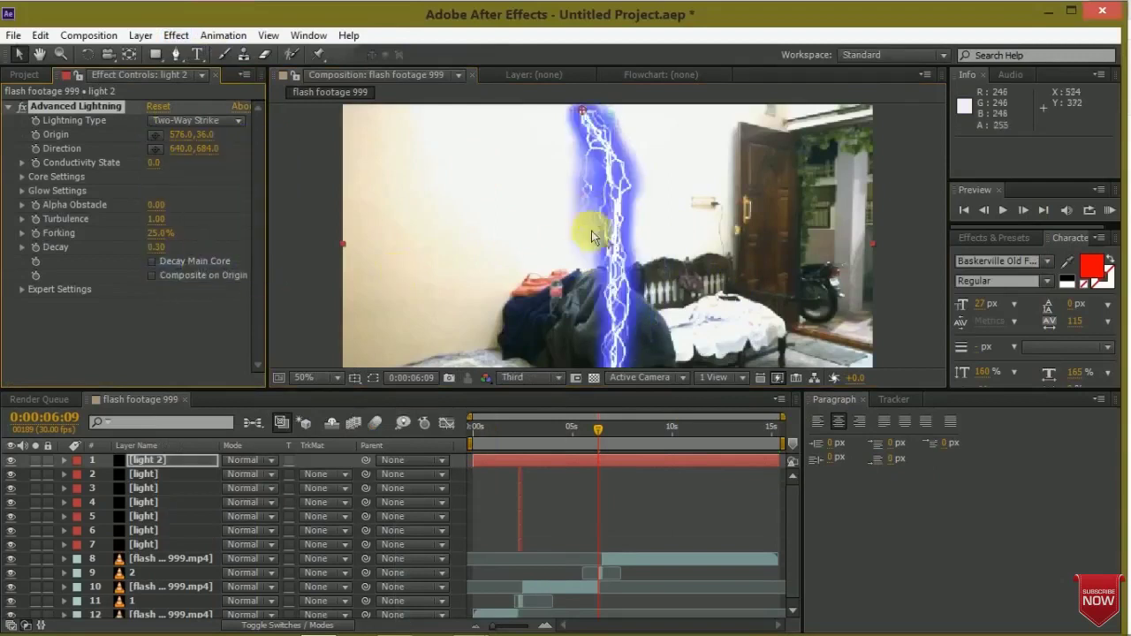
Place the bolt as a short streak from 194,378 to 476,276 near the upper wall
drag(577, 114, 425, 223)
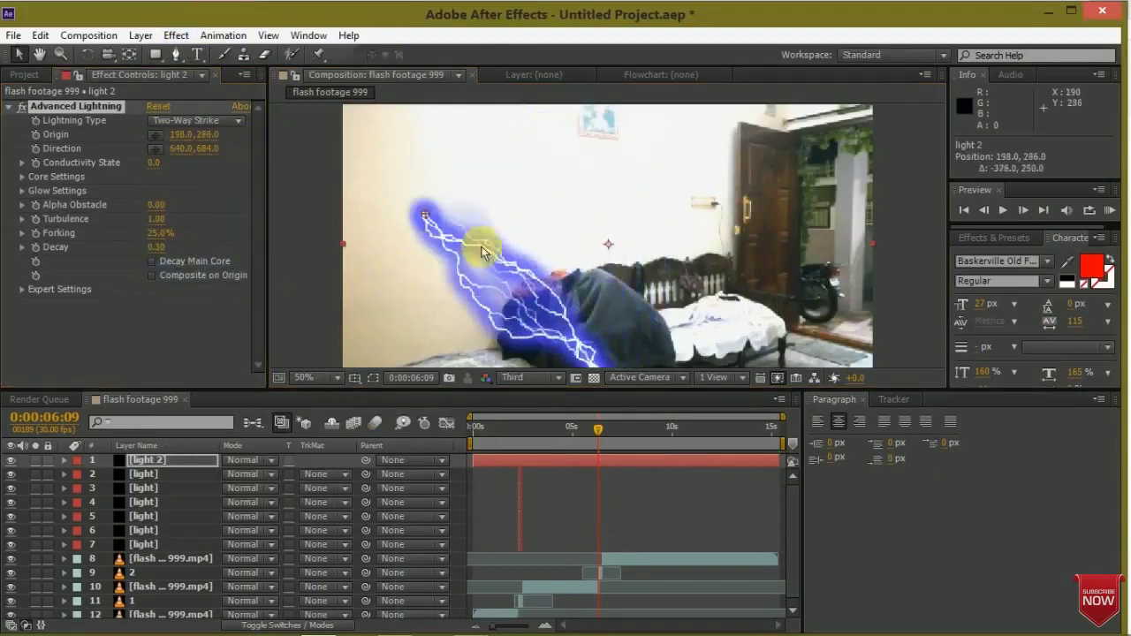
drag(568, 331, 577, 270)
drag(610, 318, 544, 144)
drag(435, 168, 465, 213)
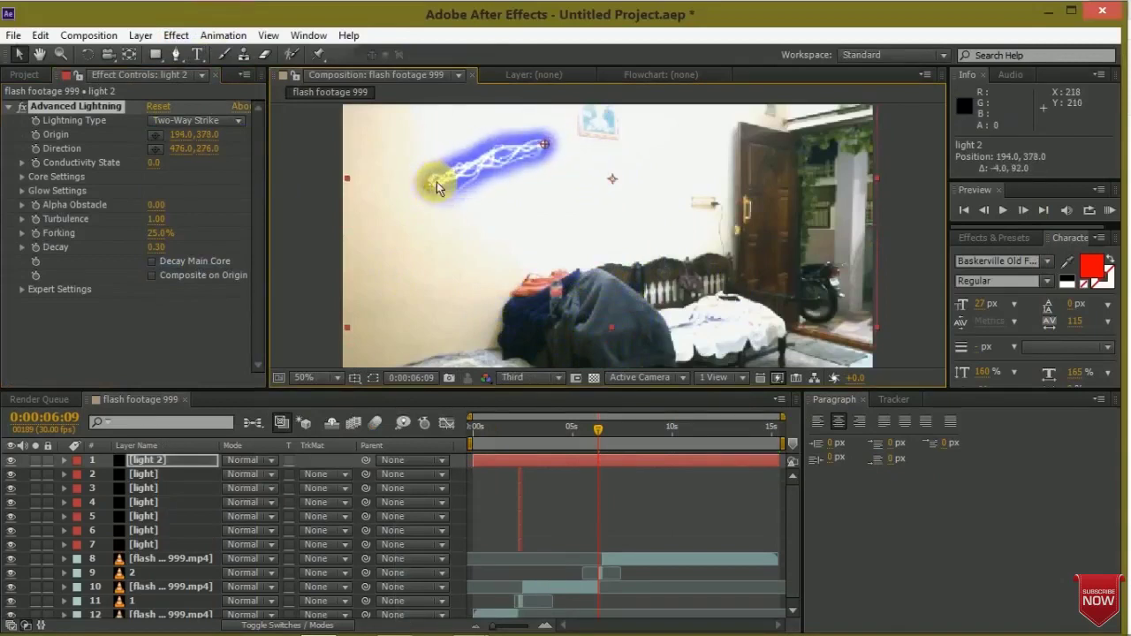
Make the light 2 bolt glow bright red and lower its Glow Radius to about 31
click(22, 191)
click(156, 233)
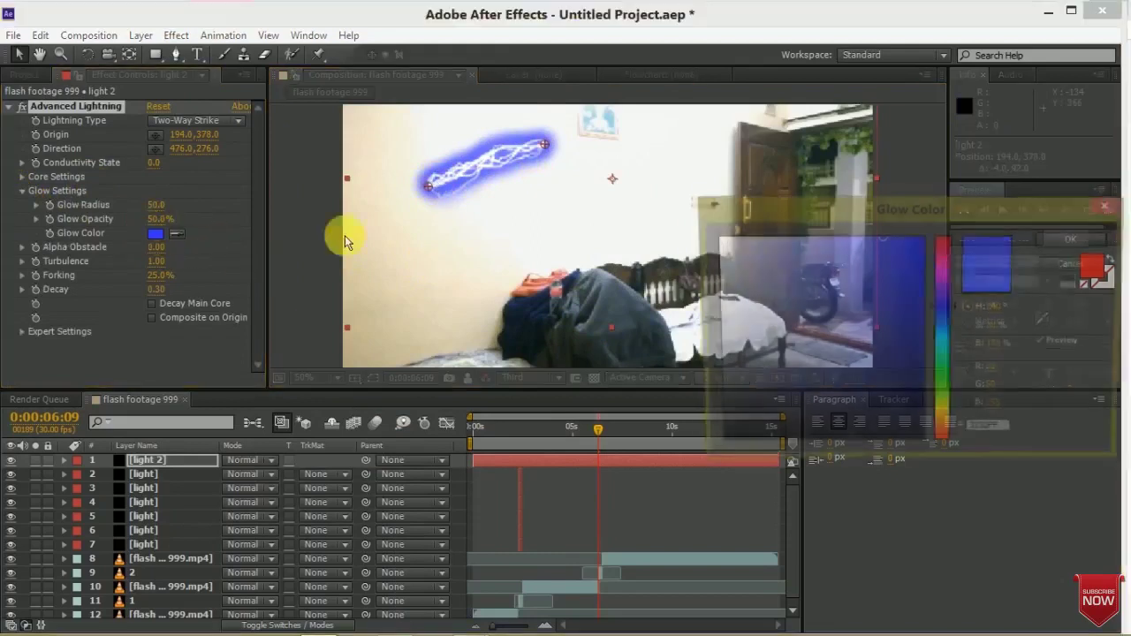
drag(948, 419, 941, 455)
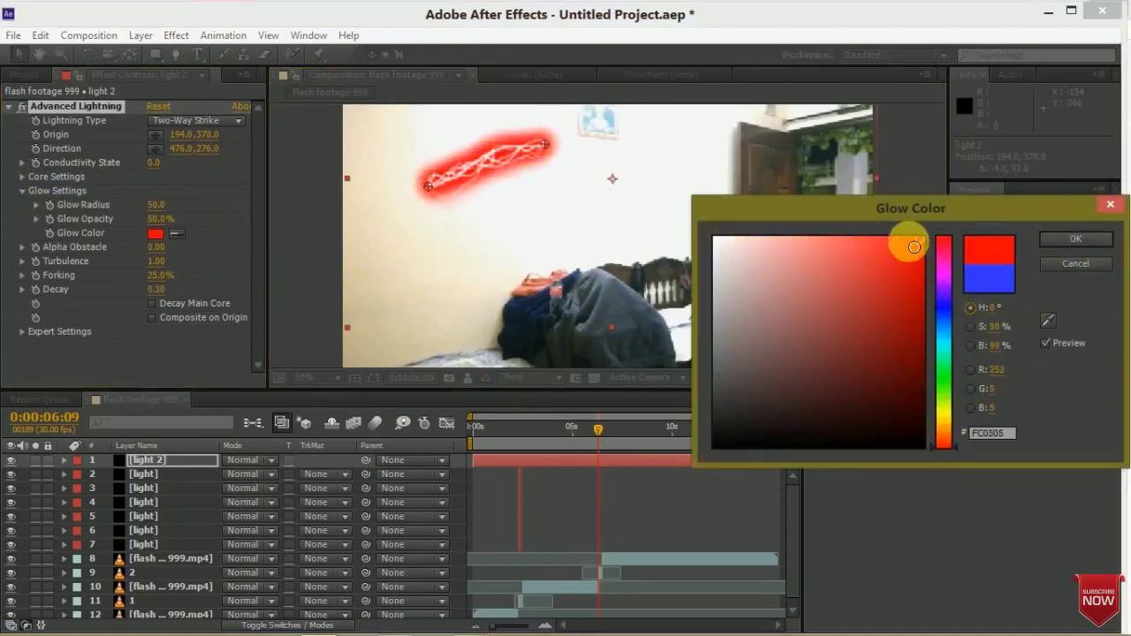
click(894, 249)
mouse_move(894, 249)
mouse_down()
mouse_move(866, 257)
mouse_move(906, 246)
mouse_up()
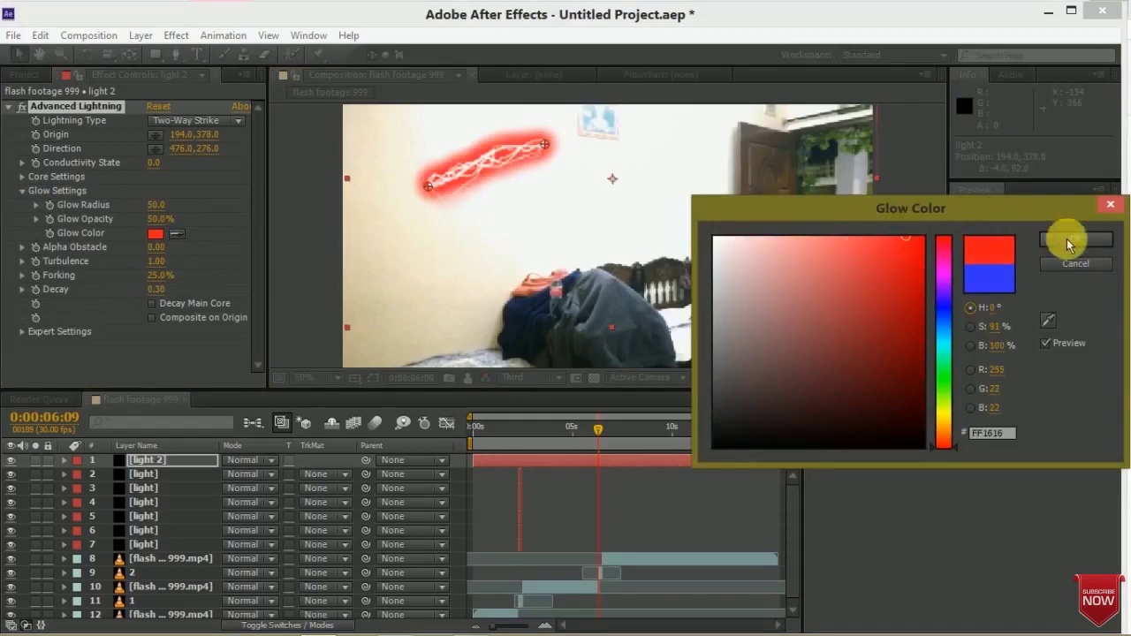
click(1068, 239)
click(155, 204)
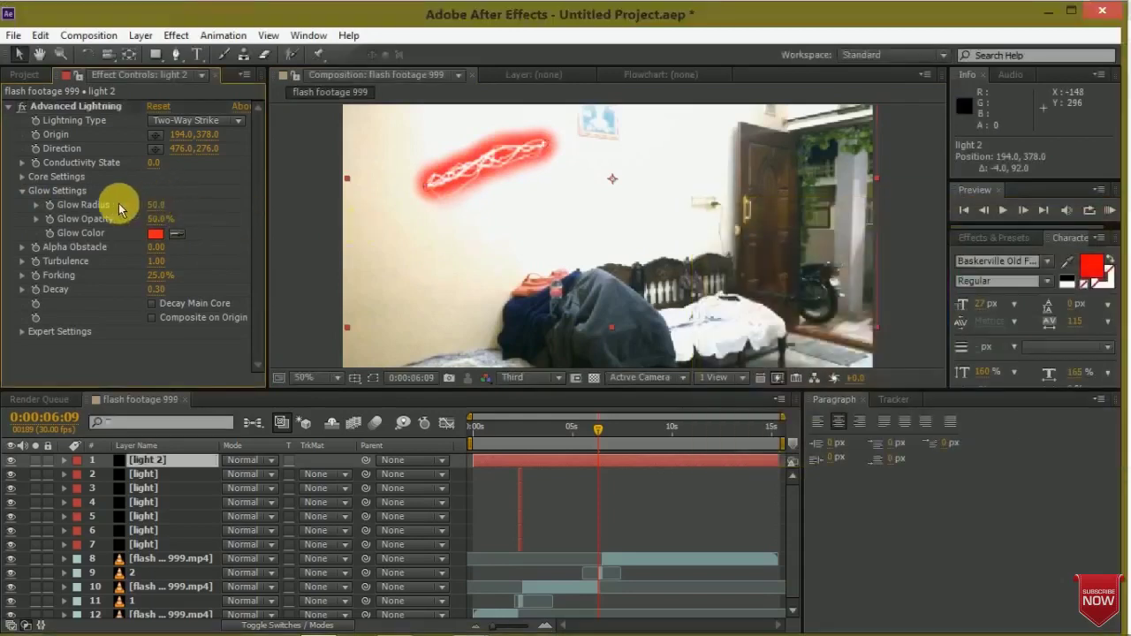
click(115, 204)
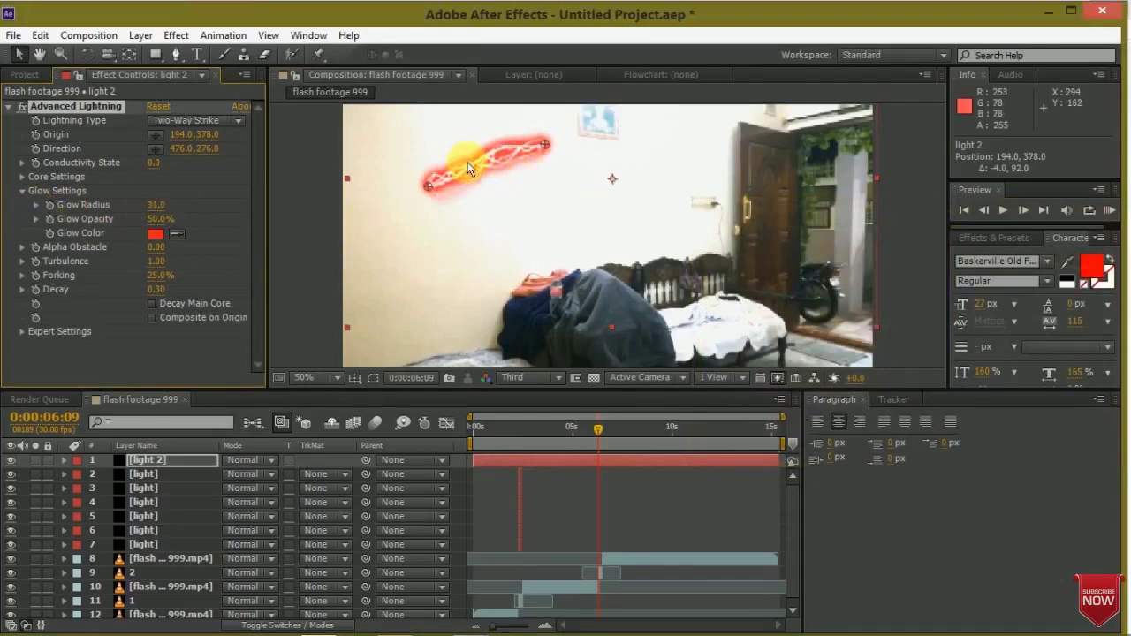
Stretch the red bolt further right and trim light 2 to start at the current frame
mouse_move(545, 145)
mouse_down()
mouse_move(603, 147)
mouse_move(713, 185)
mouse_up()
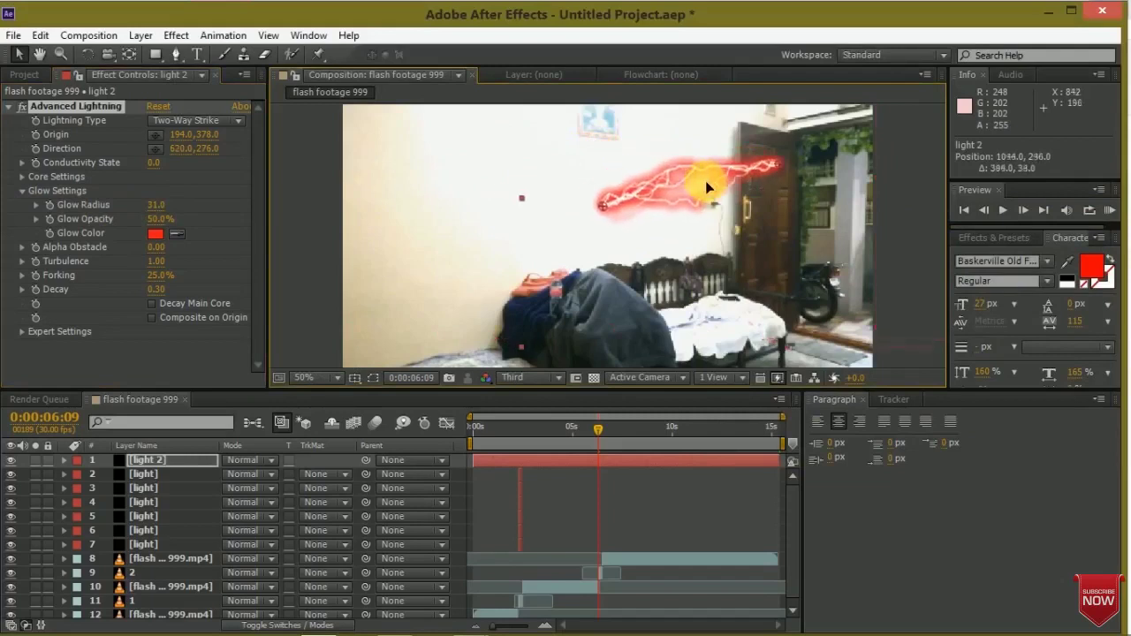
click(617, 461)
key(alt+bracketleft)
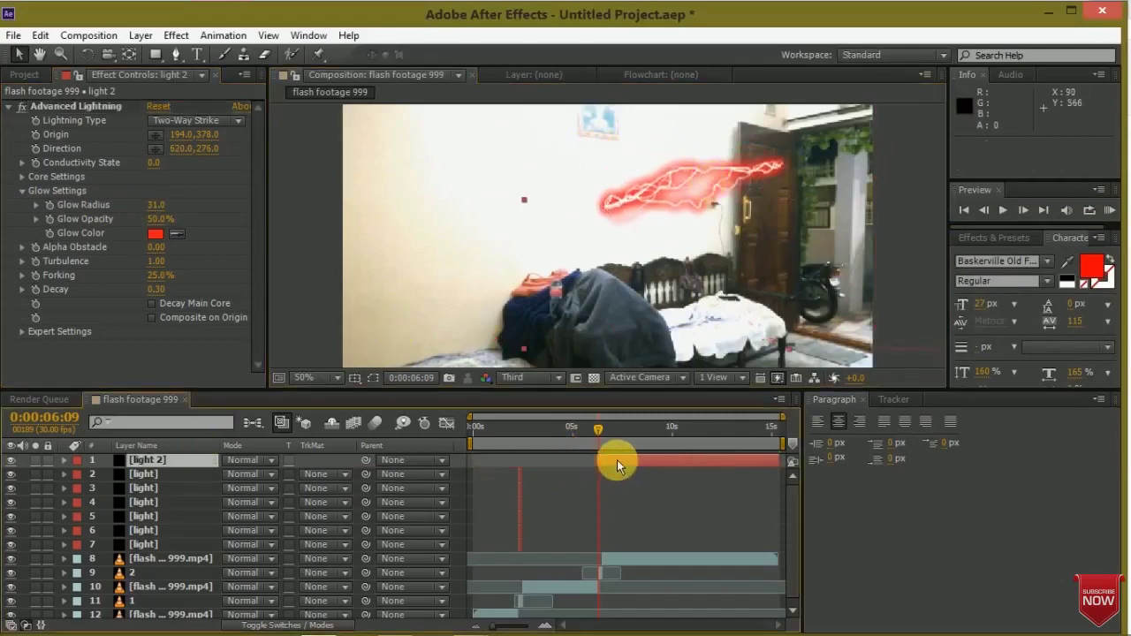
Move the light 2 lightning off the right edge of the frame
click(64, 460)
click(79, 475)
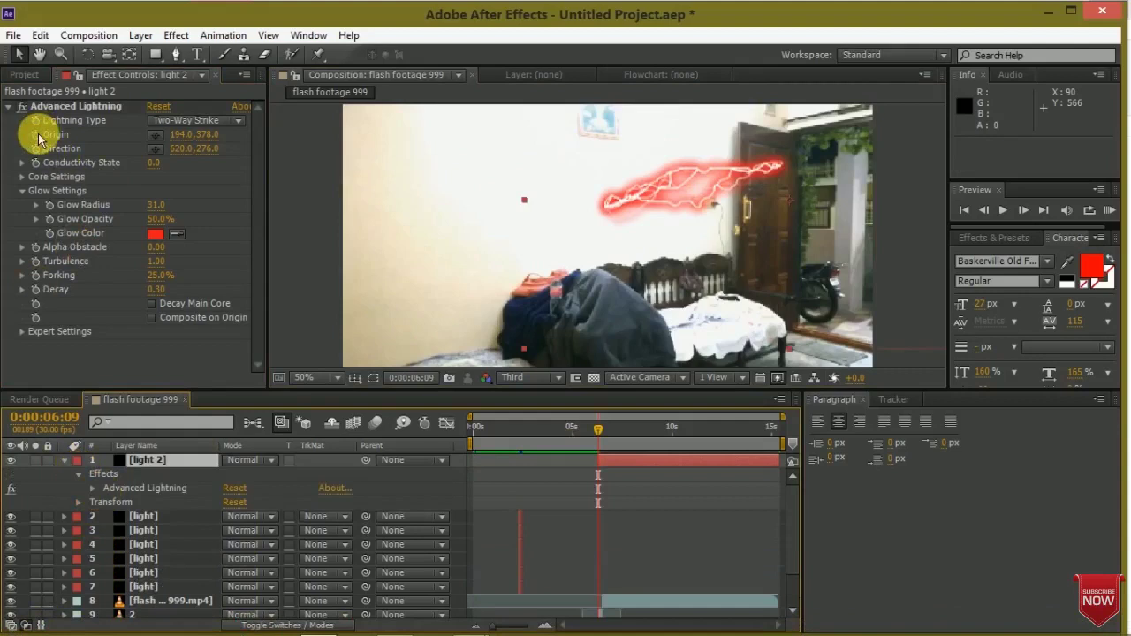
drag(727, 189, 972, 189)
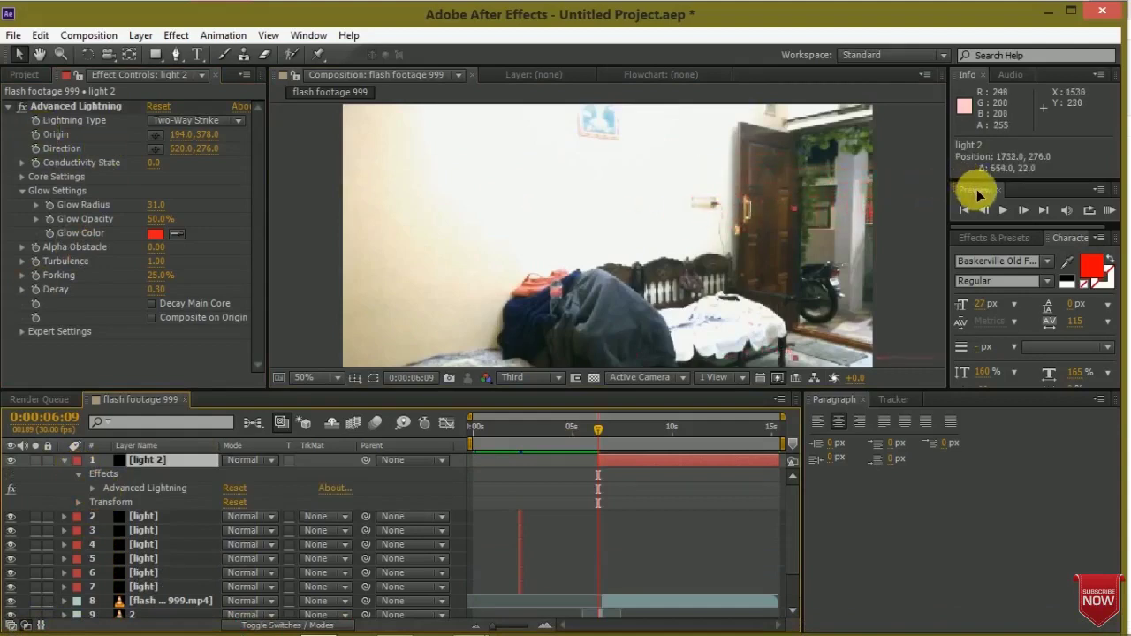
click(40, 141)
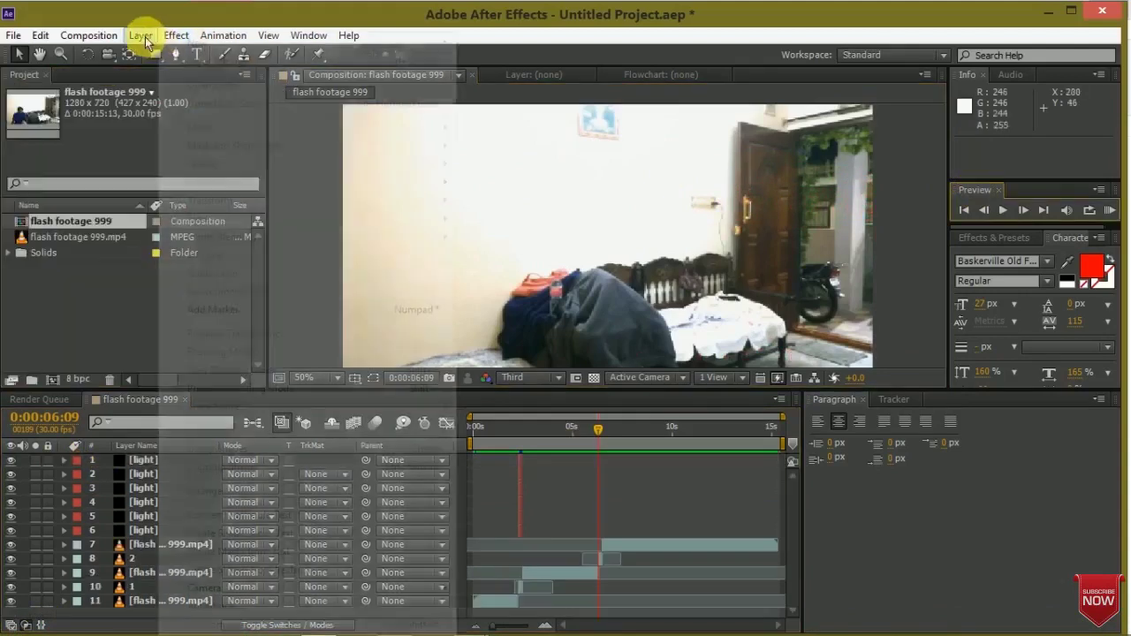
click(141, 36)
Create a black solid named light 2 and apply Advanced Lightning to it
mouse_move(265, 42)
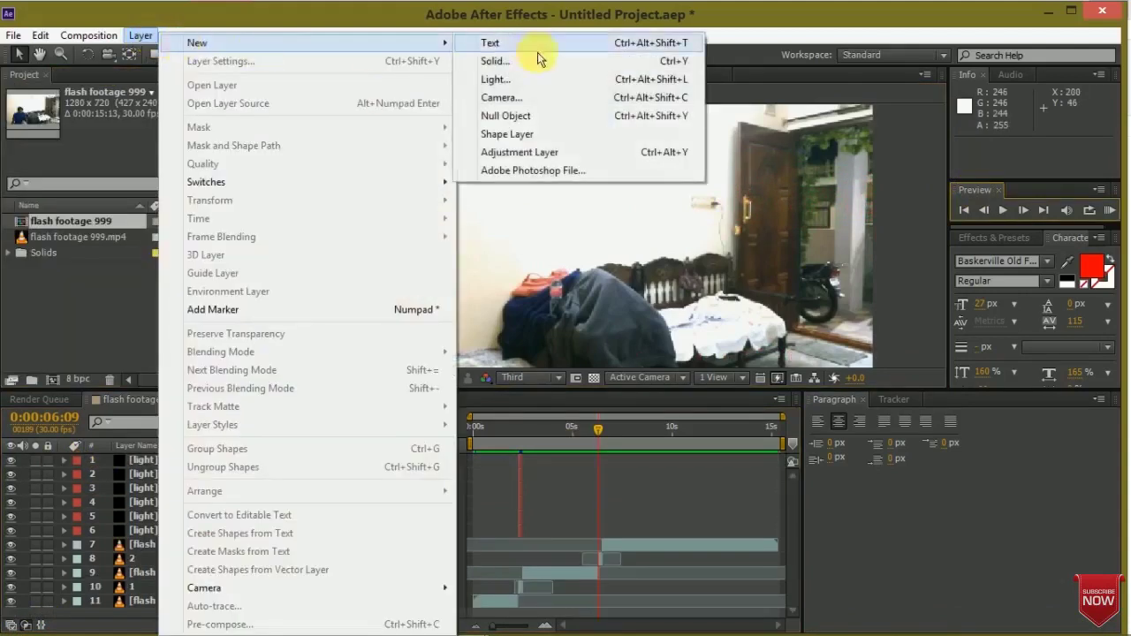
click(526, 61)
text(light 2)
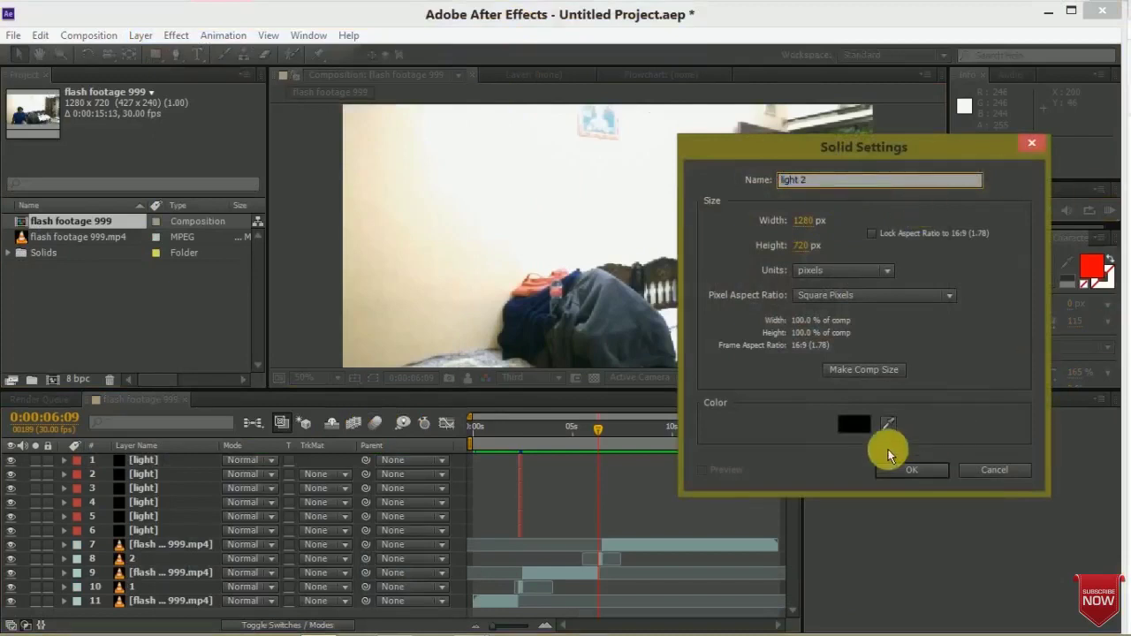
click(901, 469)
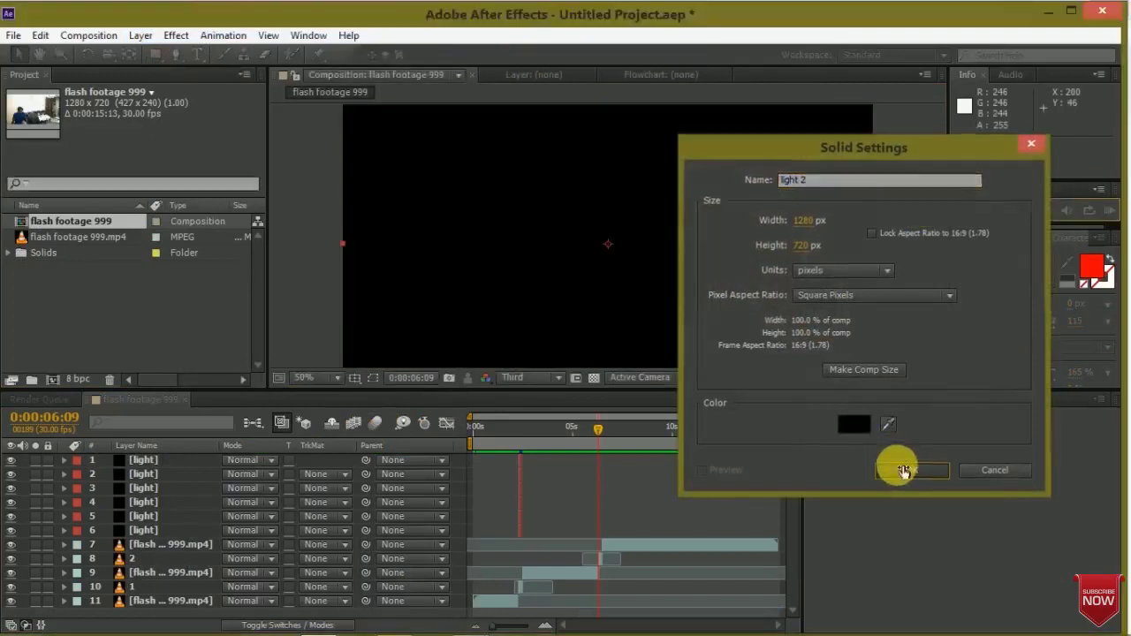
click(176, 35)
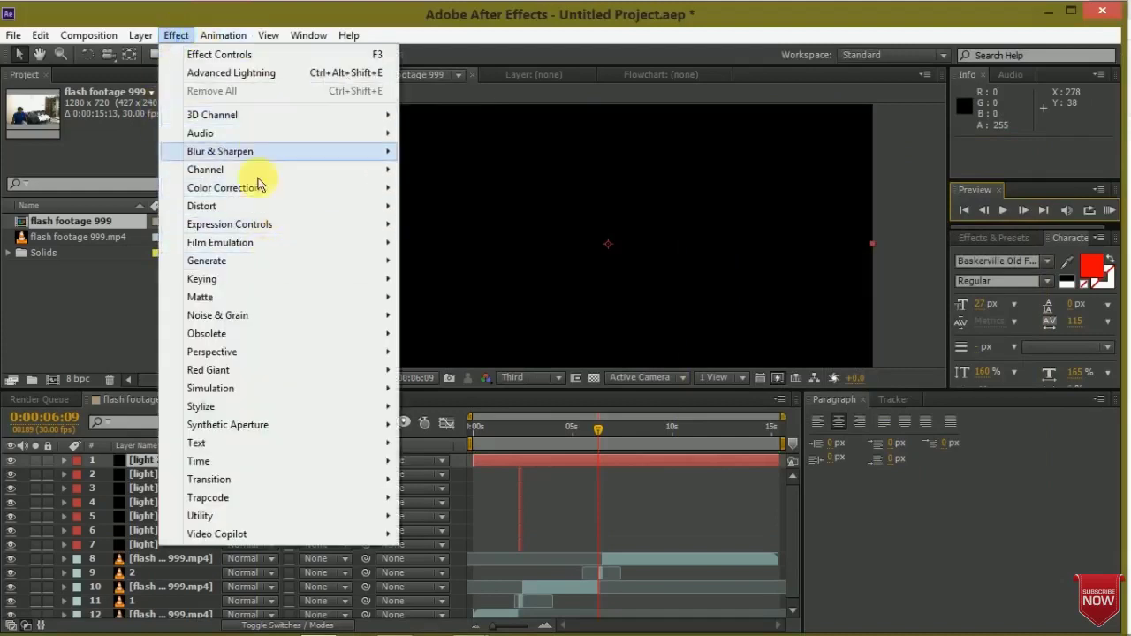
mouse_move(389, 261)
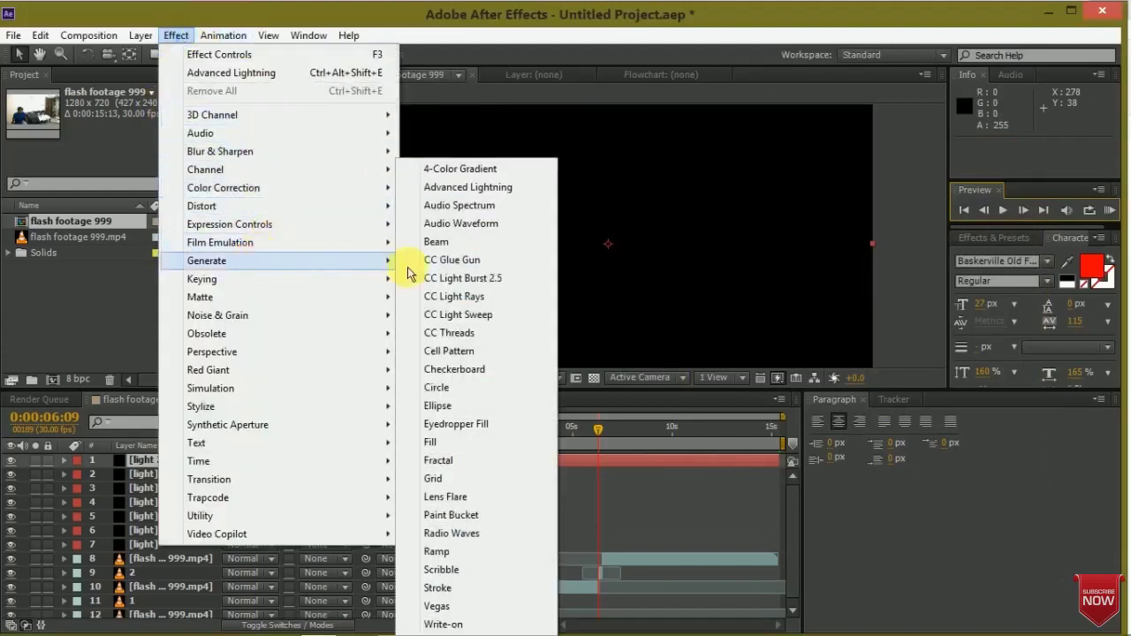
click(454, 194)
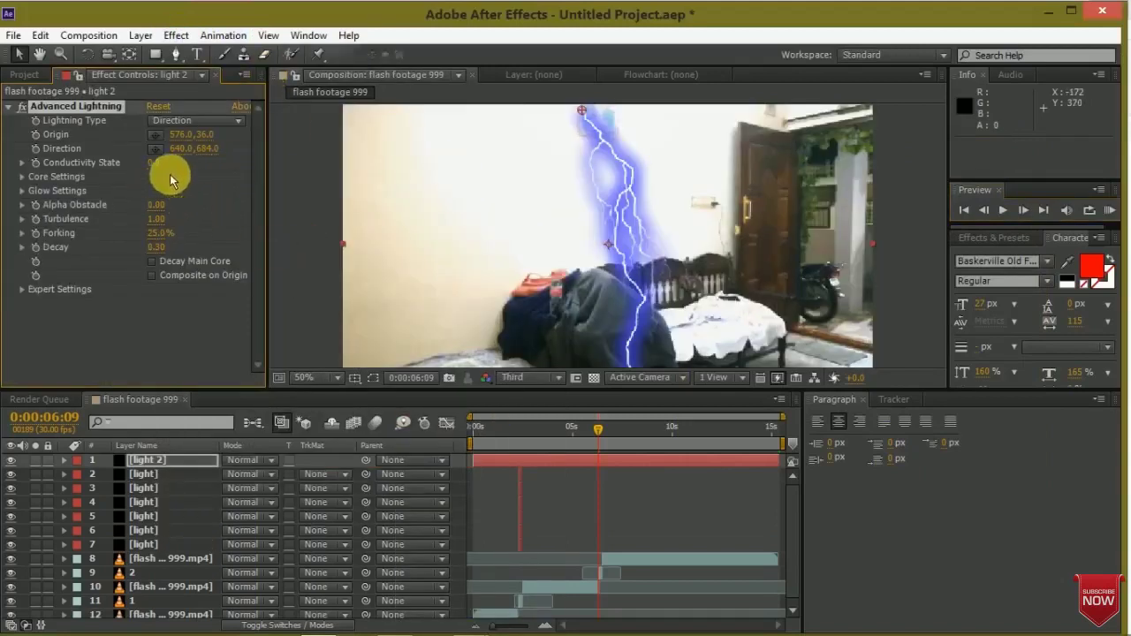
Set the bolt to Two-Way Strike, running from 272,572 beside the jacket to 824,406
click(195, 118)
click(202, 274)
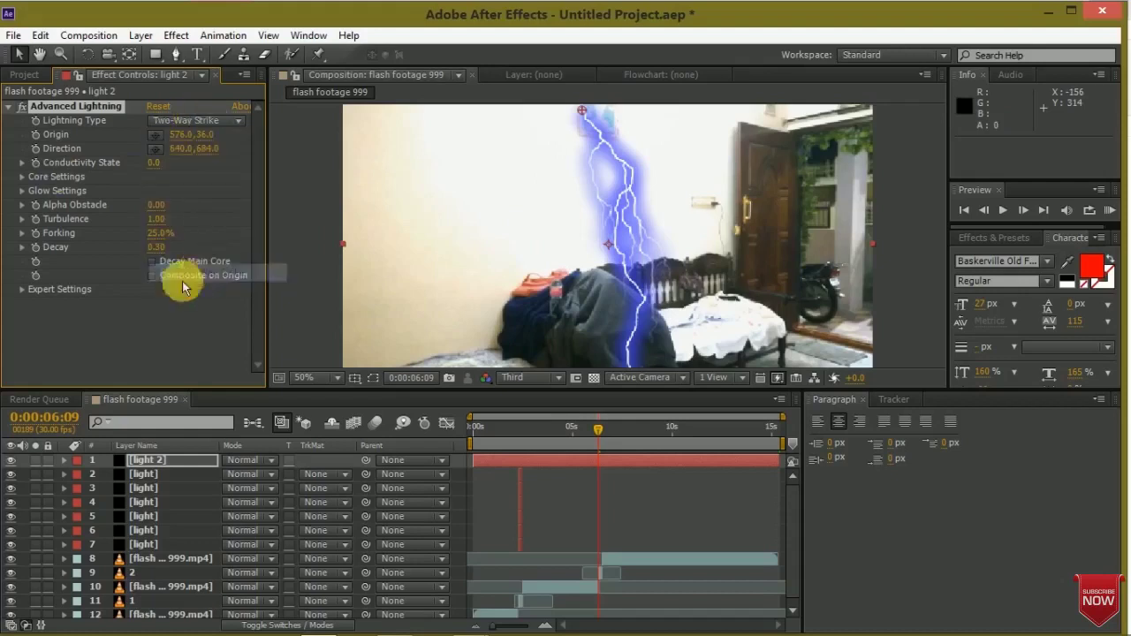
mouse_move(581, 111)
mouse_down()
mouse_move(452, 179)
mouse_move(616, 342)
mouse_move(696, 237)
mouse_up()
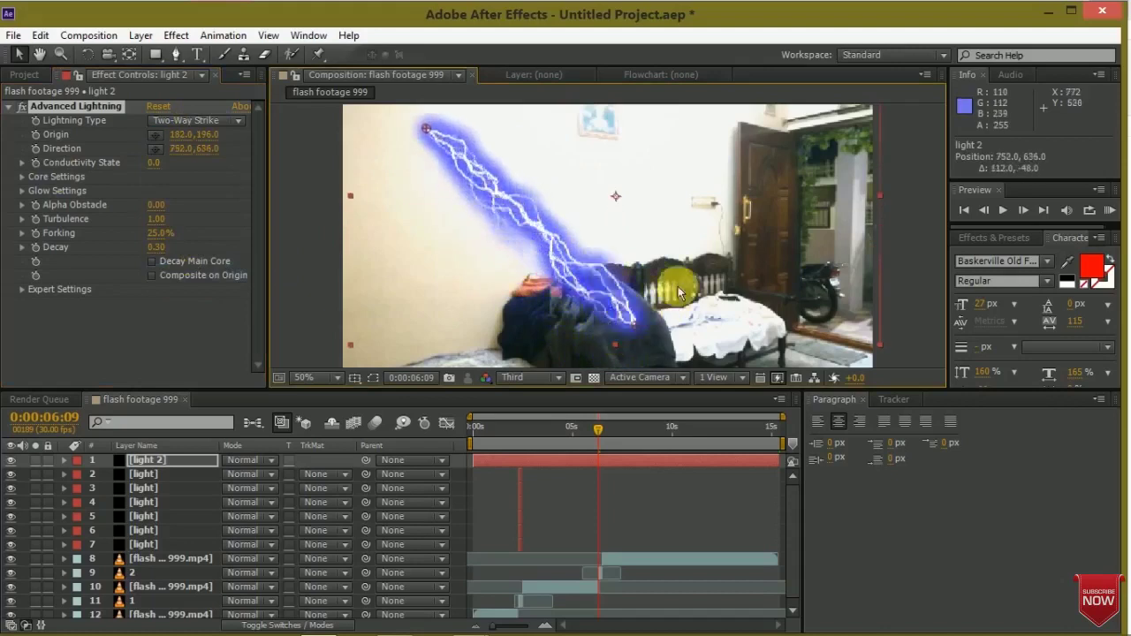
drag(428, 129, 464, 283)
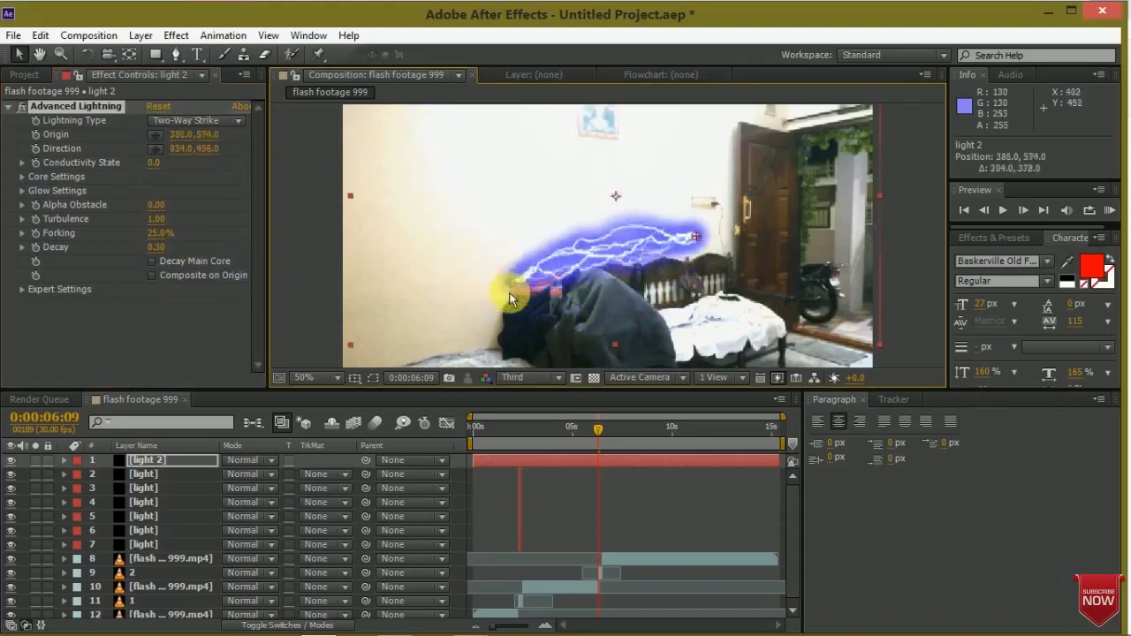
drag(696, 237, 686, 216)
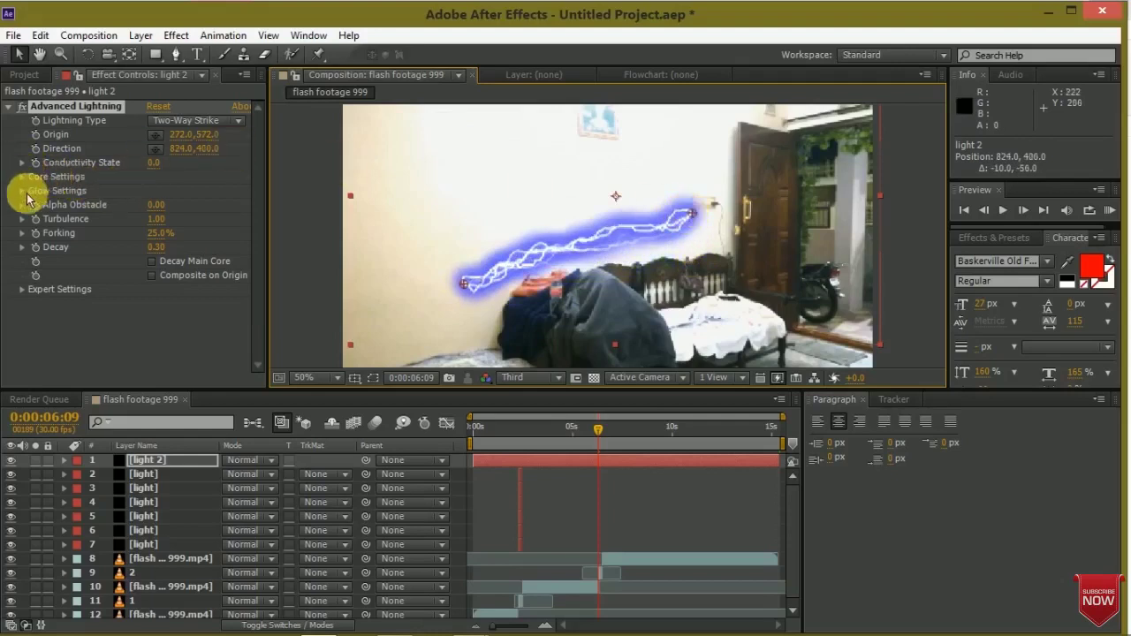
Give the bolt a red FF3232 glow and move the layer off-frame to 1648,18
click(22, 191)
click(156, 234)
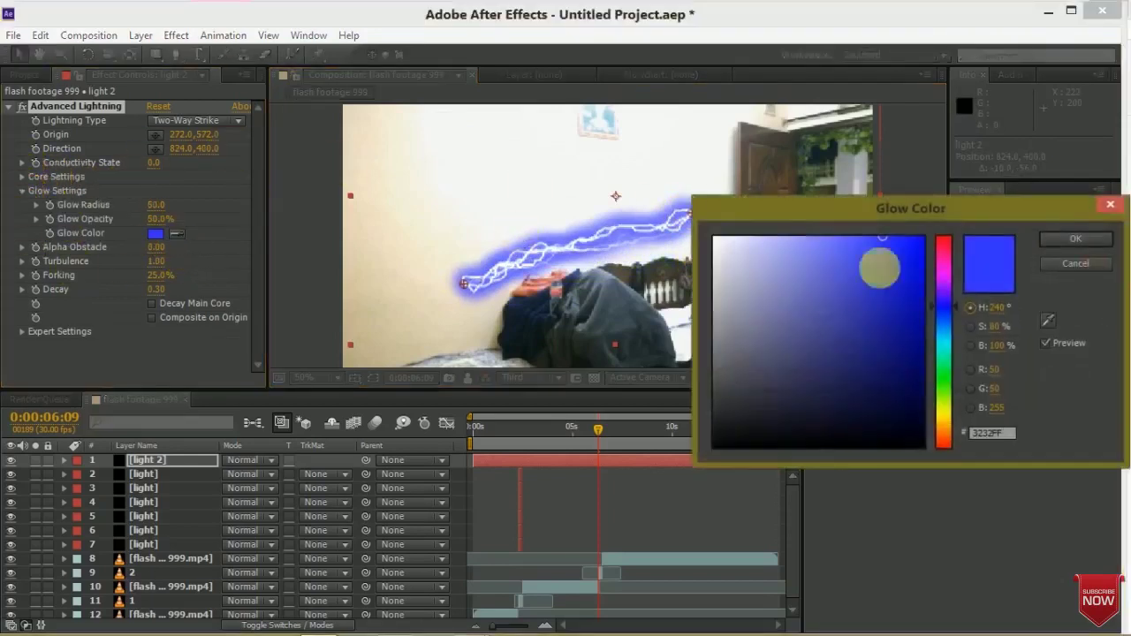
mouse_move(939, 416)
mouse_down()
mouse_move(957, 385)
mouse_move(934, 260)
mouse_move(946, 228)
mouse_up()
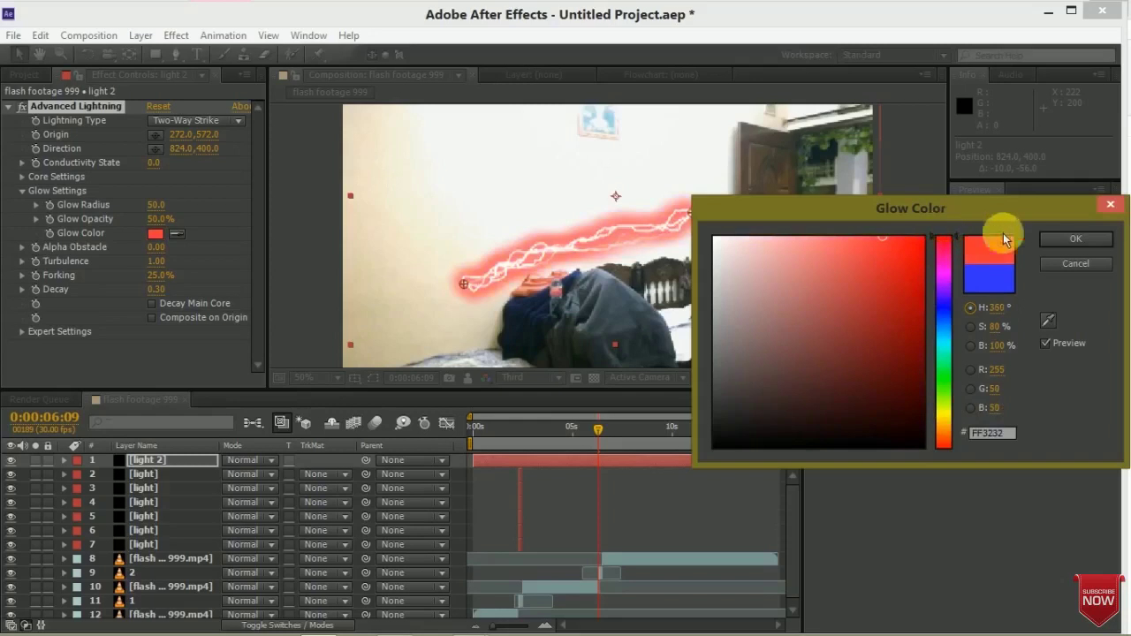
click(1072, 240)
mouse_move(554, 204)
mouse_down()
mouse_move(919, 187)
mouse_move(968, 174)
mouse_up()
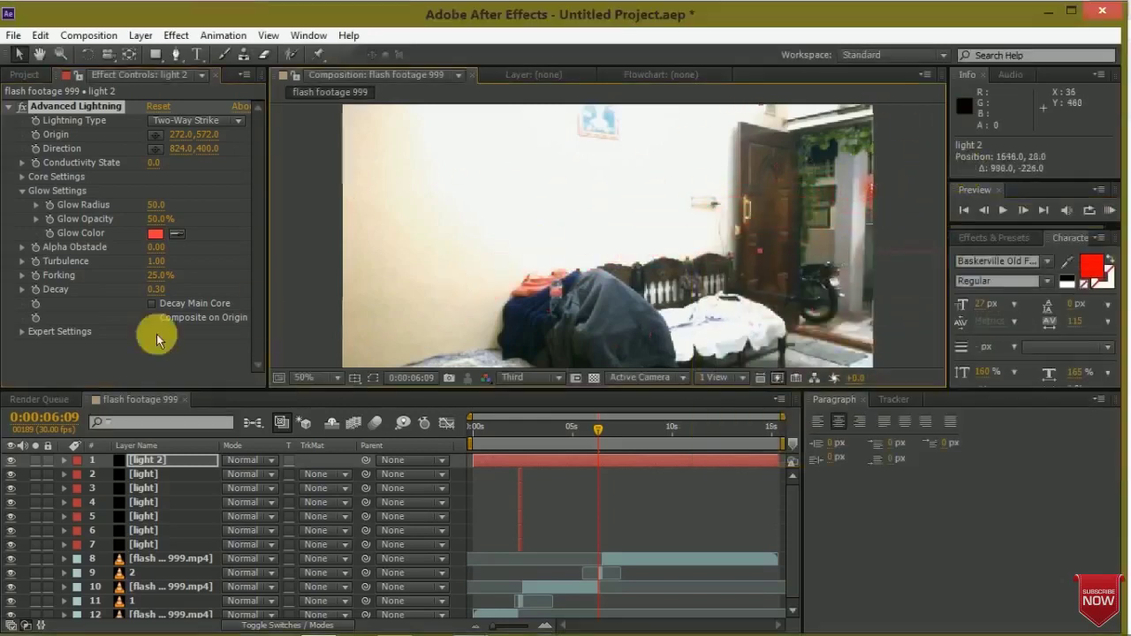
Turn on Position and Scale keyframing for the light 2 layer
click(64, 461)
click(78, 488)
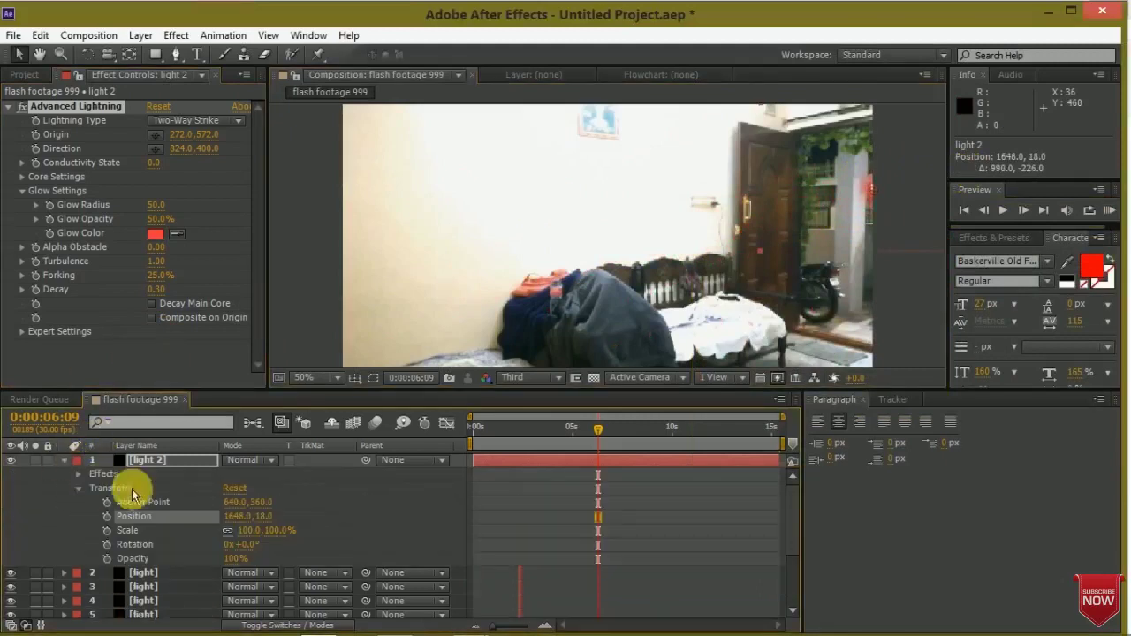
click(107, 516)
click(107, 530)
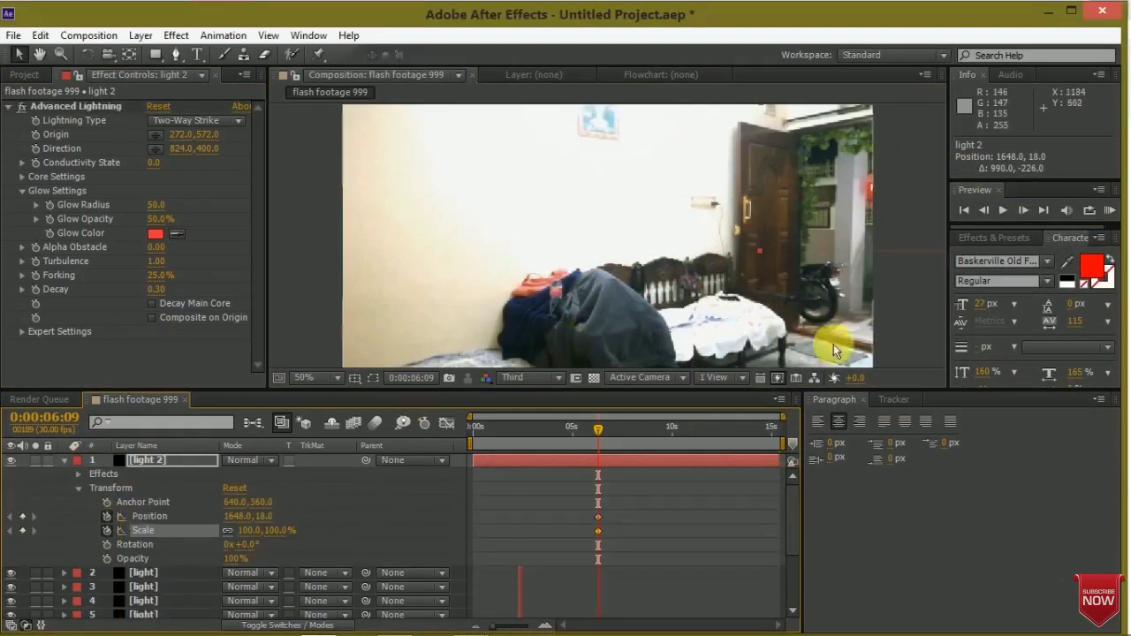
Keyframe the red bolt frame by frame, sliding it left to trail the runner
click(1031, 214)
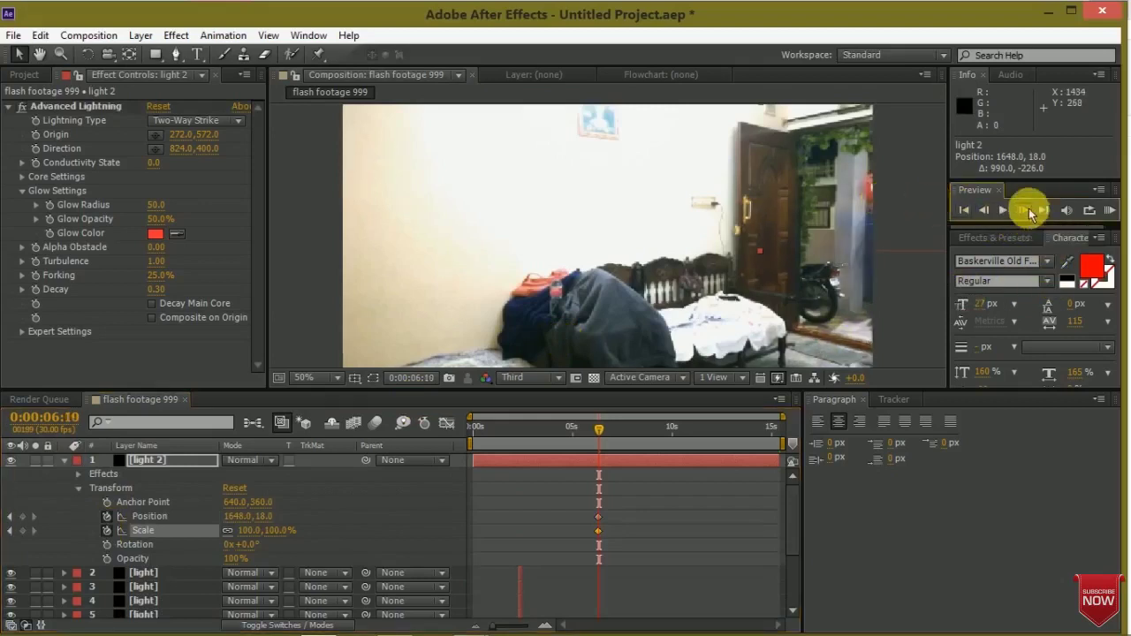
click(1031, 213)
mouse_move(875, 199)
mouse_down()
mouse_move(847, 199)
mouse_move(849, 214)
mouse_up()
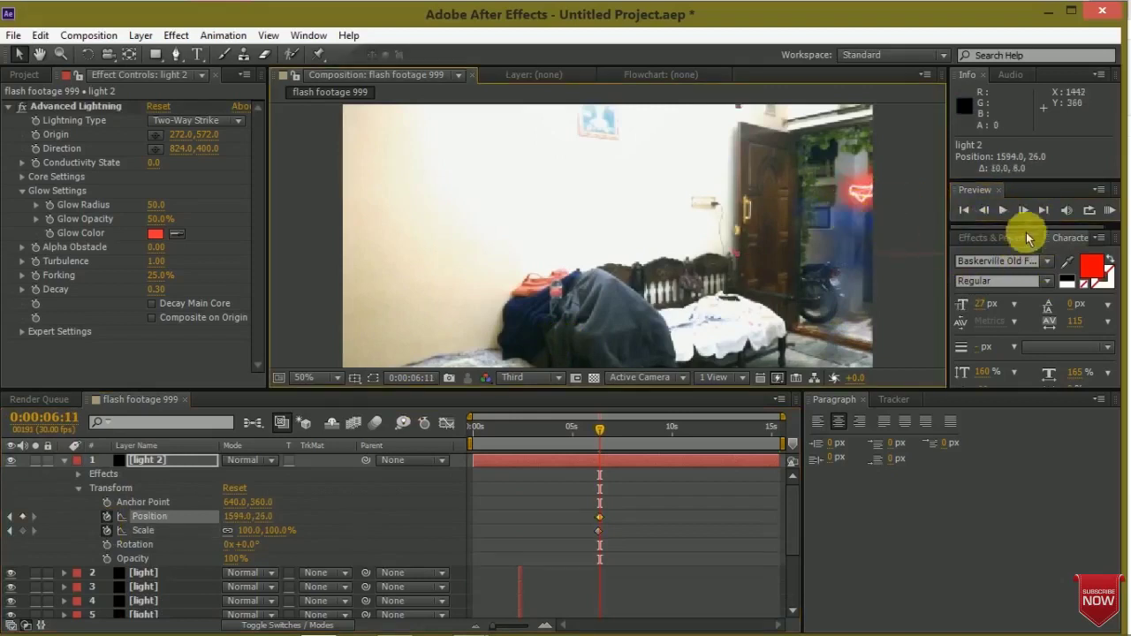
click(1023, 210)
mouse_move(840, 214)
mouse_down()
mouse_move(800, 217)
mouse_move(792, 199)
mouse_up()
click(1022, 210)
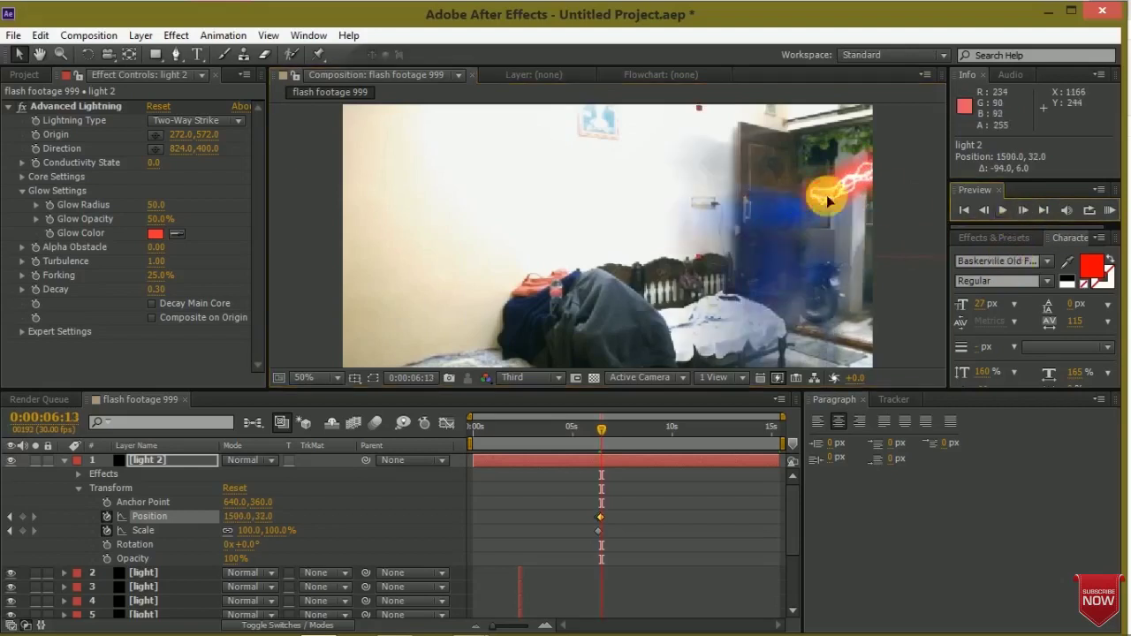
click(1022, 213)
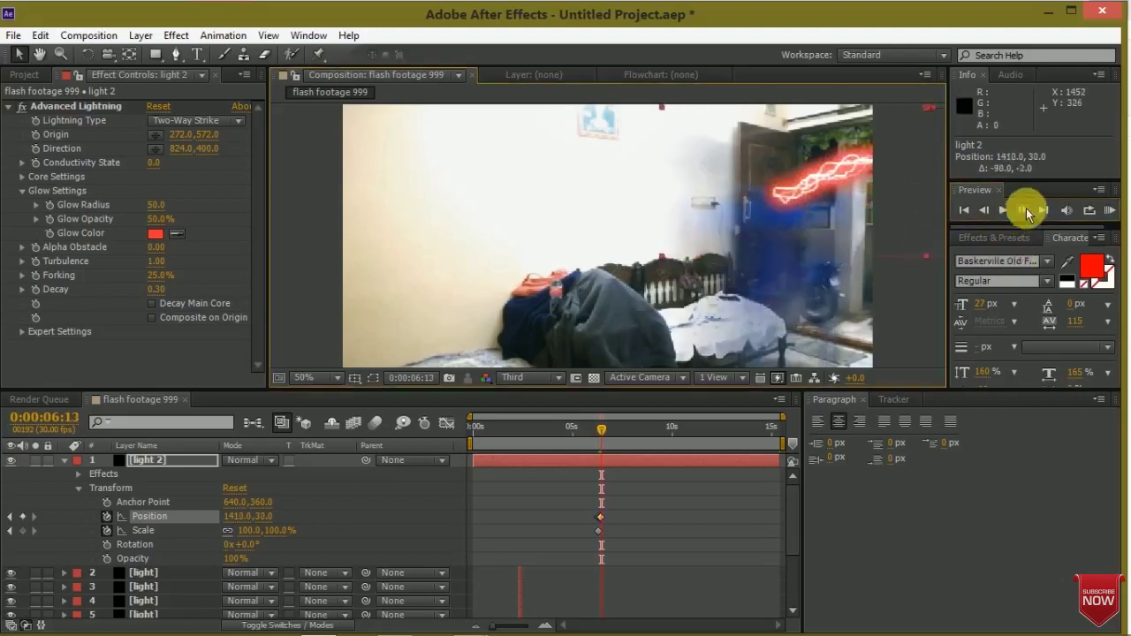
drag(788, 177, 757, 181)
click(1020, 209)
drag(826, 203, 657, 197)
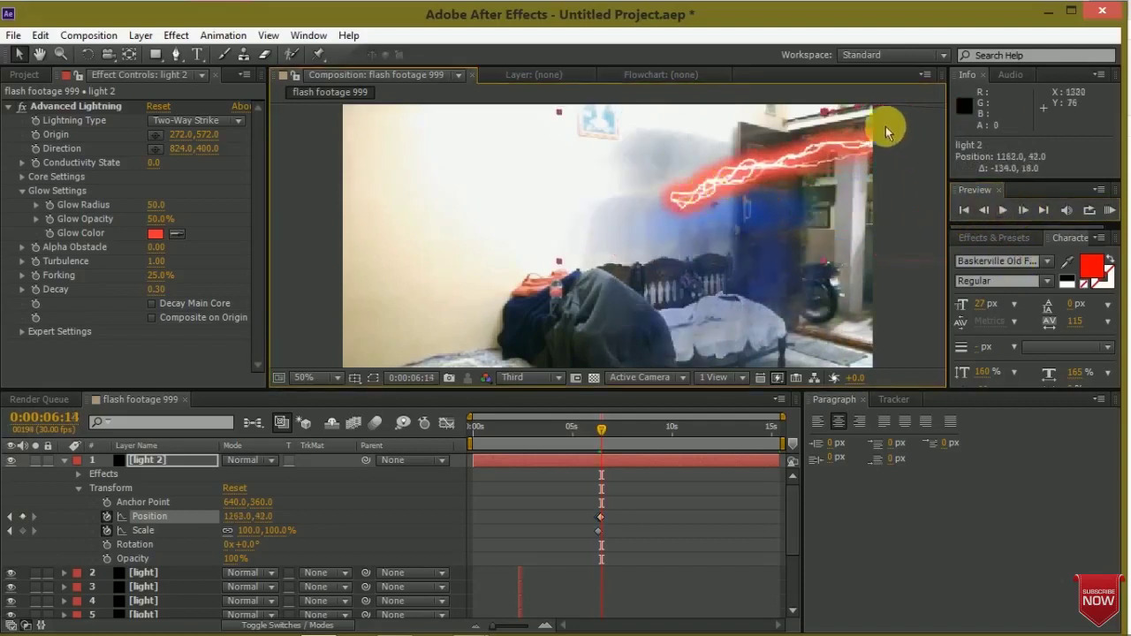
click(1022, 210)
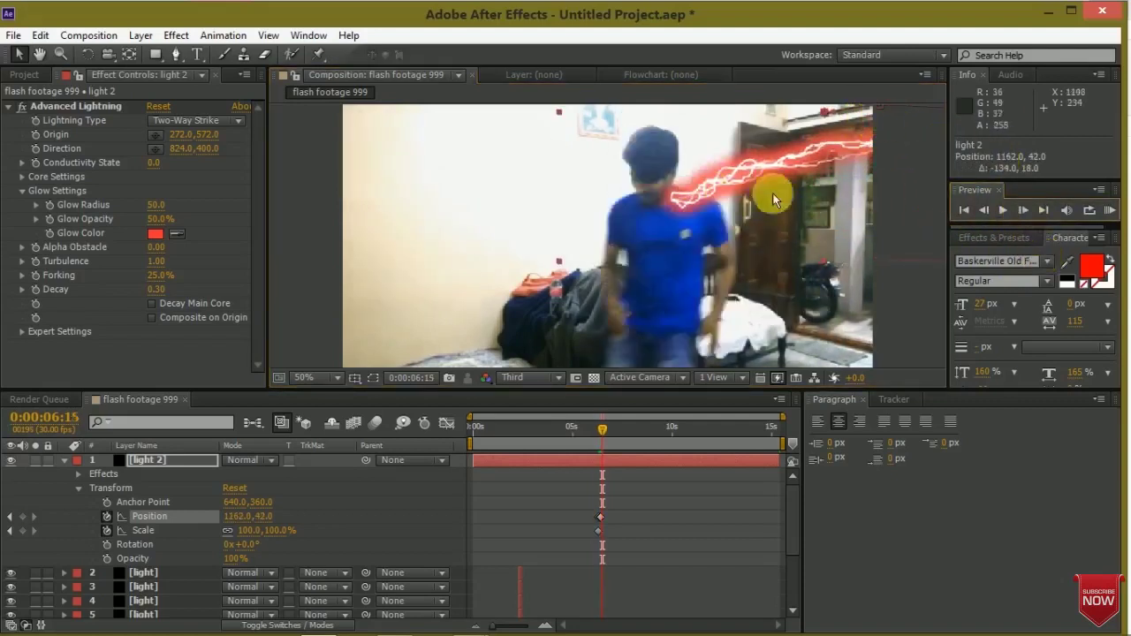
Trim light 2's in point to 0:00:06:09
click(987, 212)
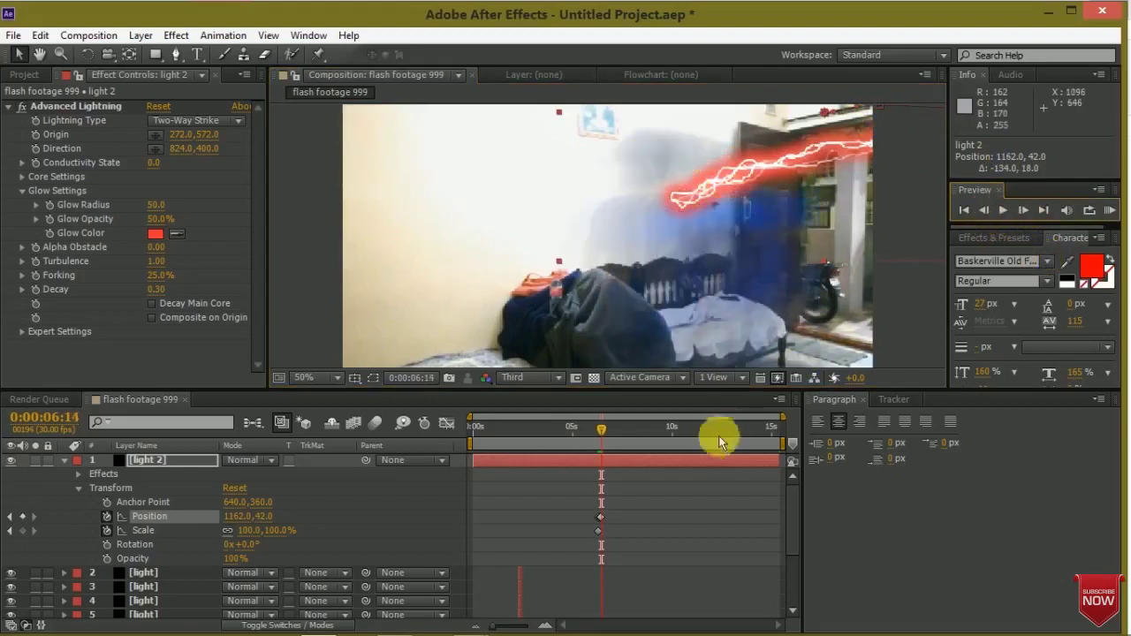
click(988, 210)
click(988, 210)
click(988, 210)
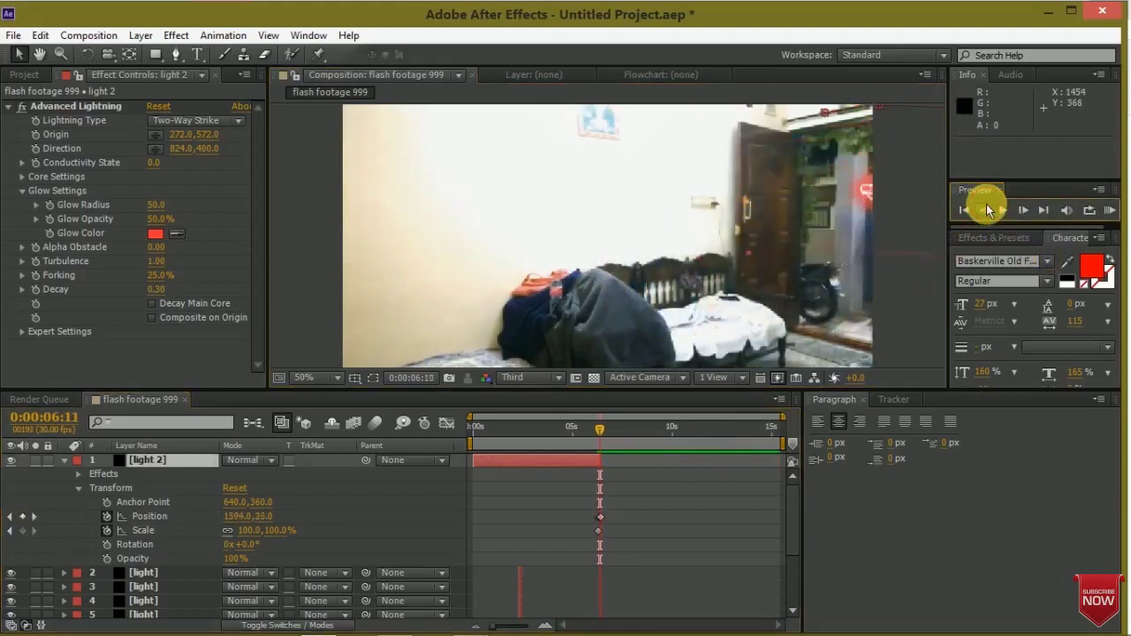
click(988, 210)
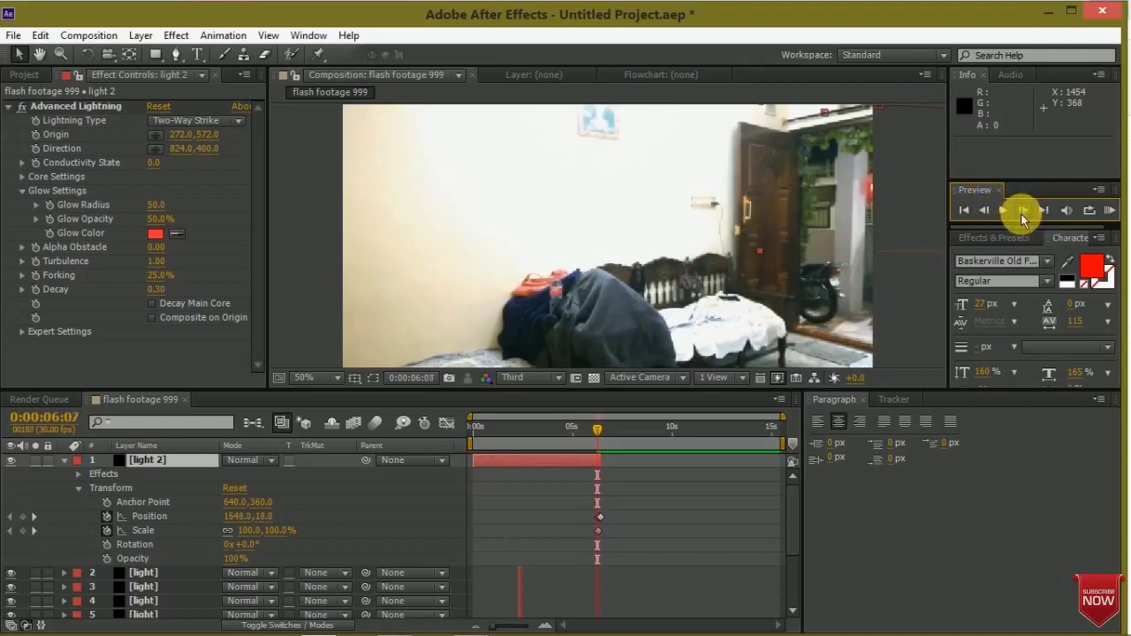
click(1022, 214)
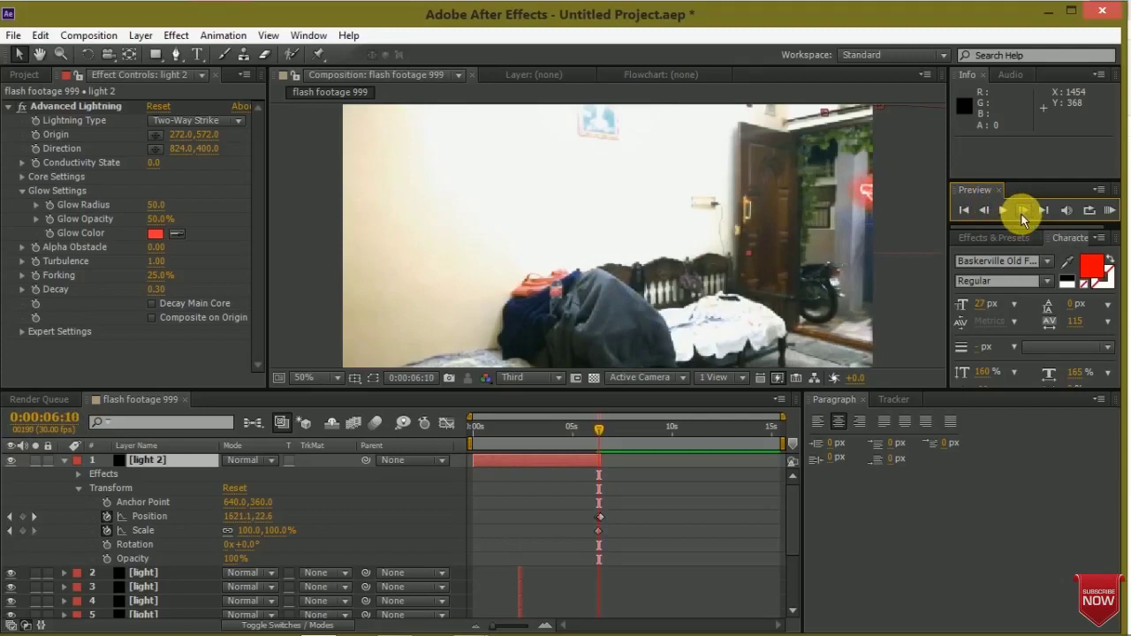
click(986, 212)
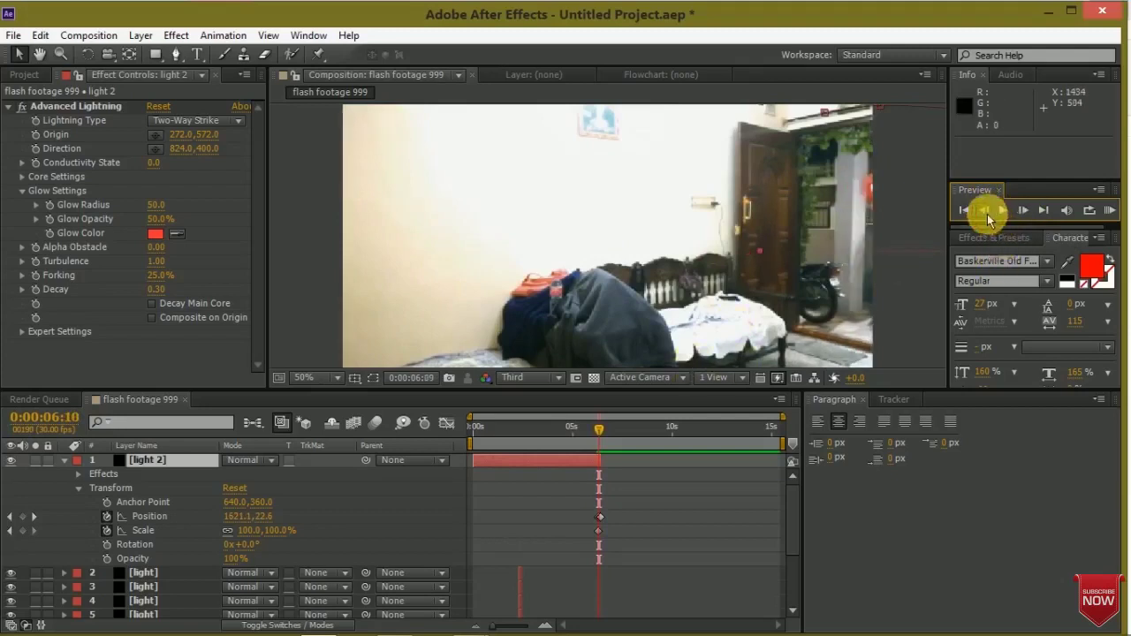
key(alt+bracketleft)
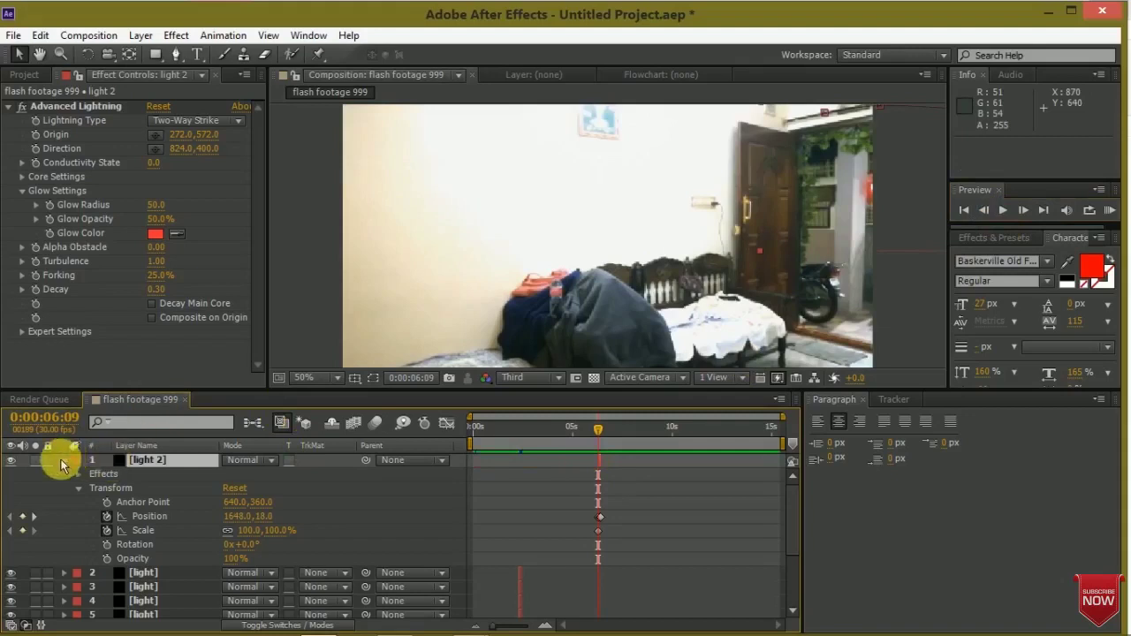
At 0:00:06:14, make three copies of light 2, each red bolt offset to a new spot
click(62, 460)
click(1023, 213)
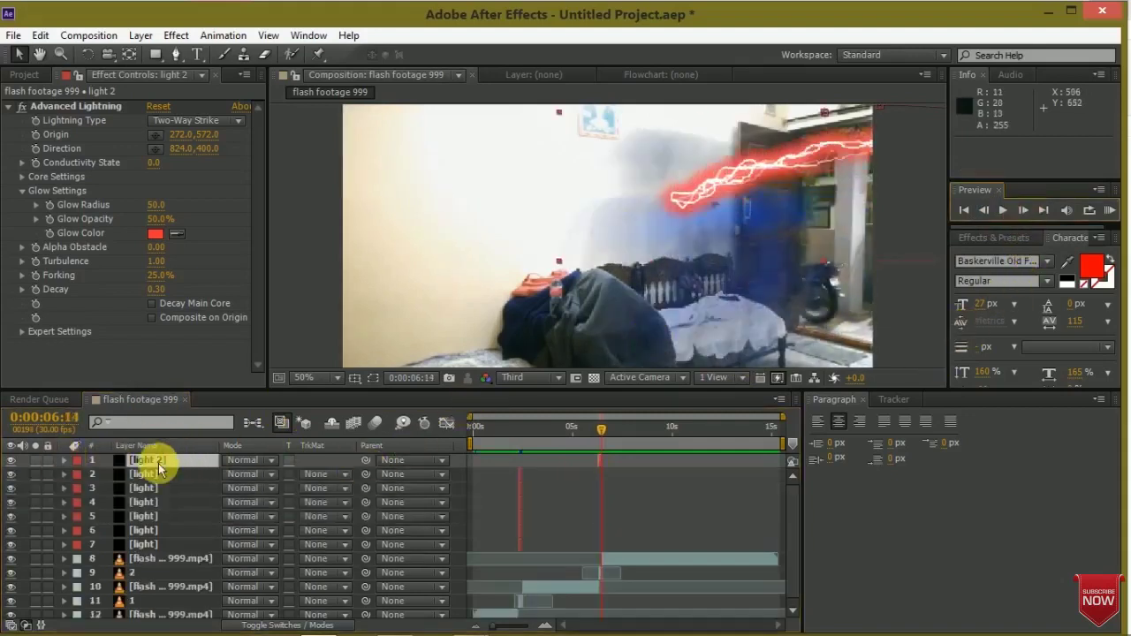
click(39, 35)
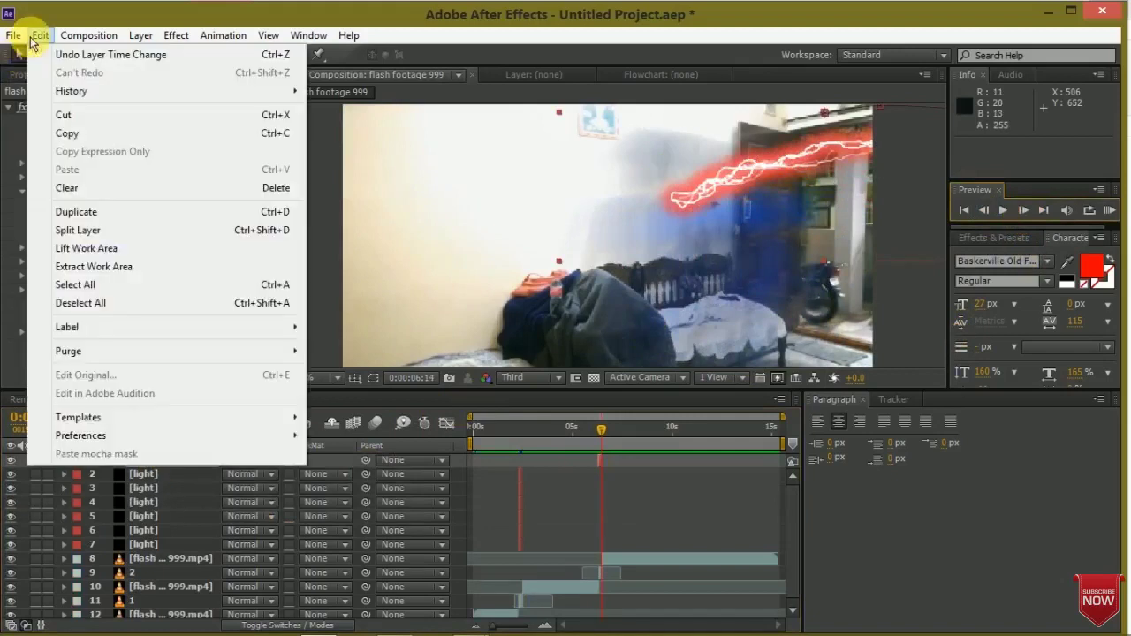
click(97, 223)
mouse_move(732, 183)
mouse_down()
mouse_move(835, 194)
mouse_move(816, 184)
mouse_up()
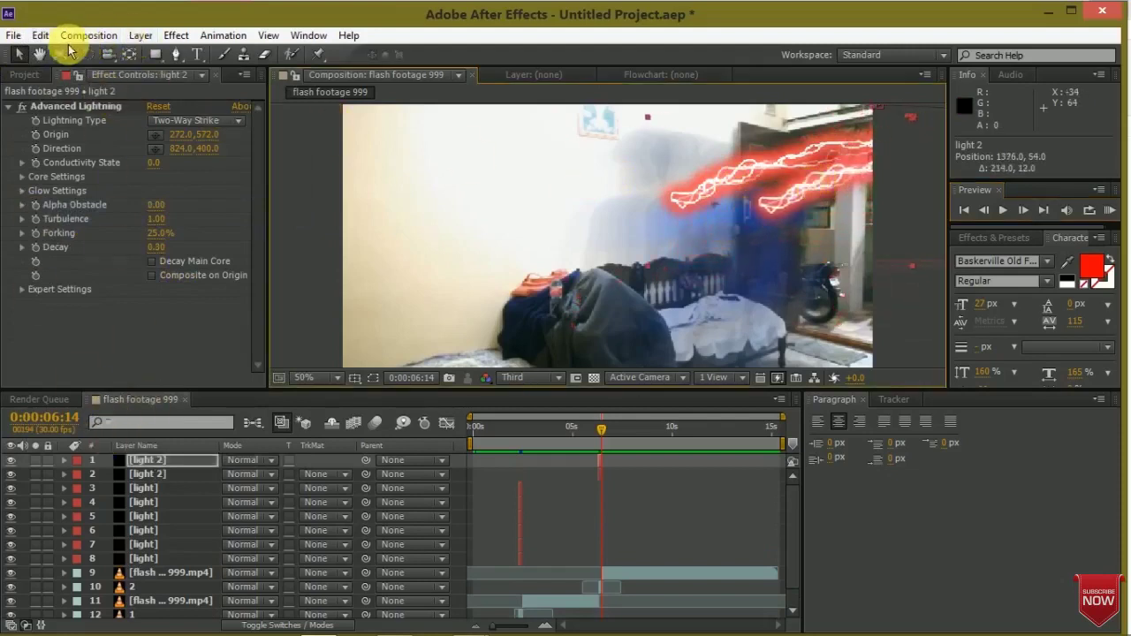
click(41, 36)
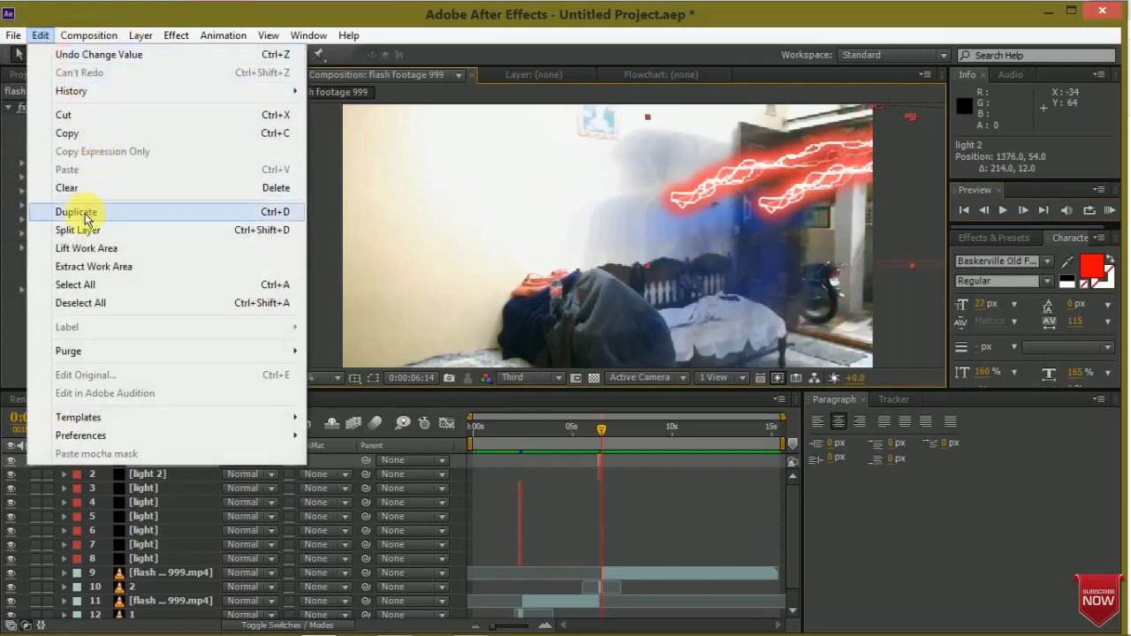
click(84, 214)
drag(739, 232, 718, 277)
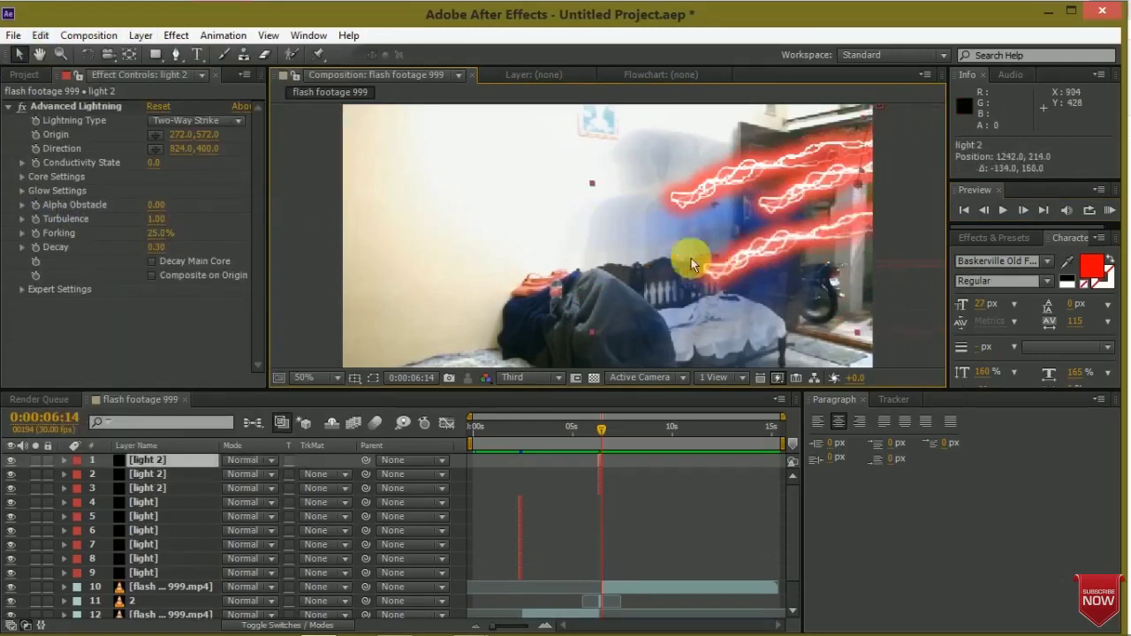
click(49, 35)
click(89, 212)
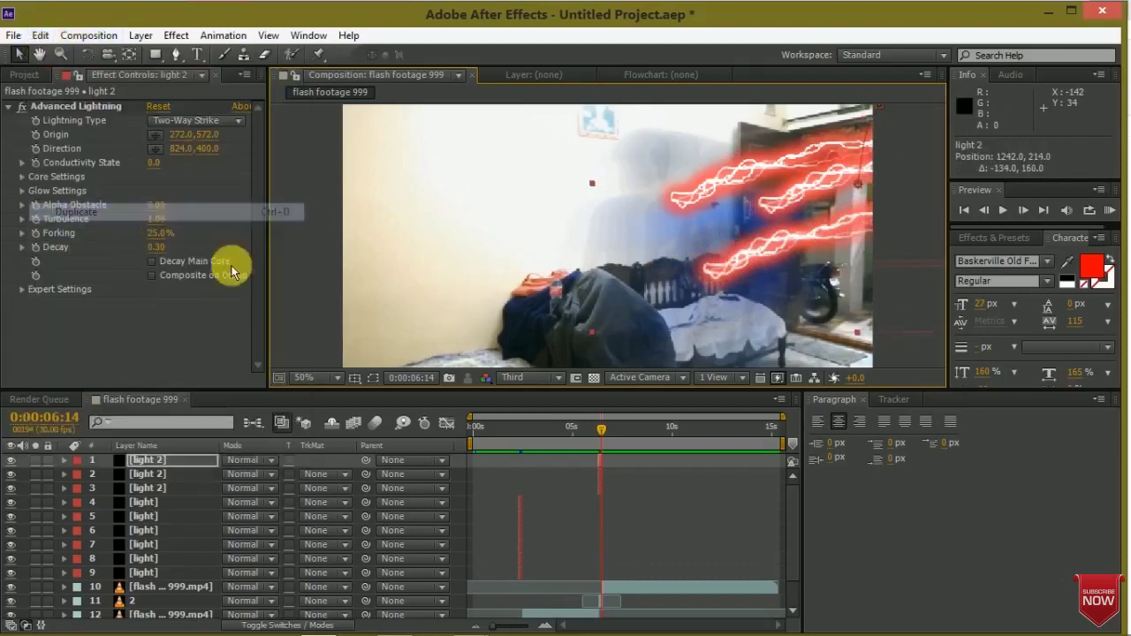
mouse_move(760, 264)
mouse_down()
mouse_move(705, 227)
mouse_move(730, 297)
mouse_up()
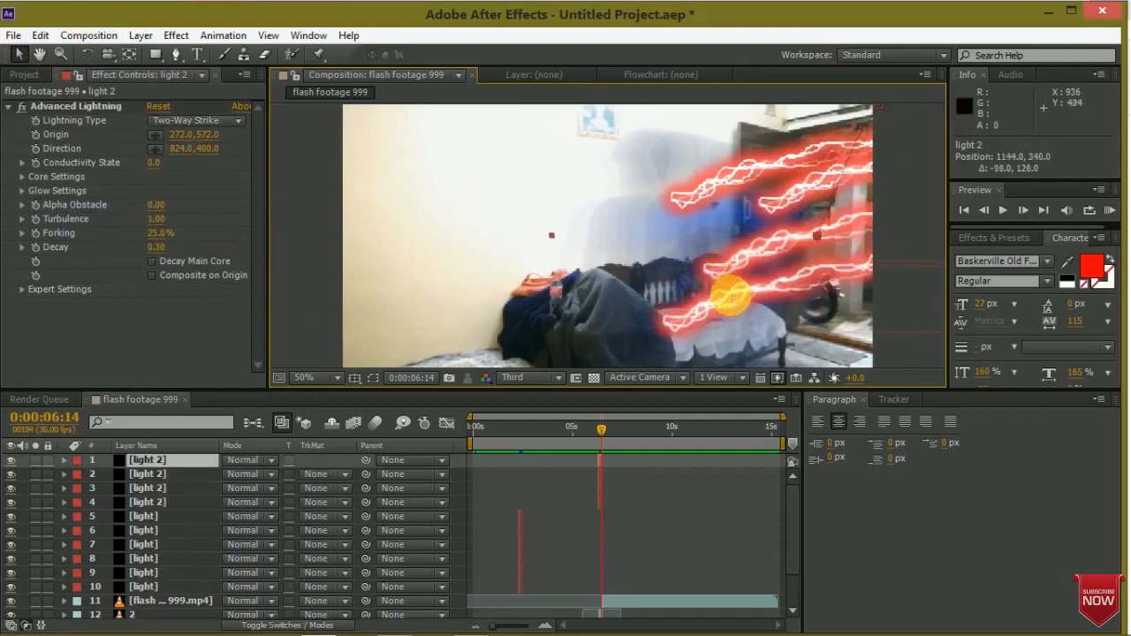
At frame 0:00:06:13, move the first two red light 2 bolts onto the blue trail
click(1023, 210)
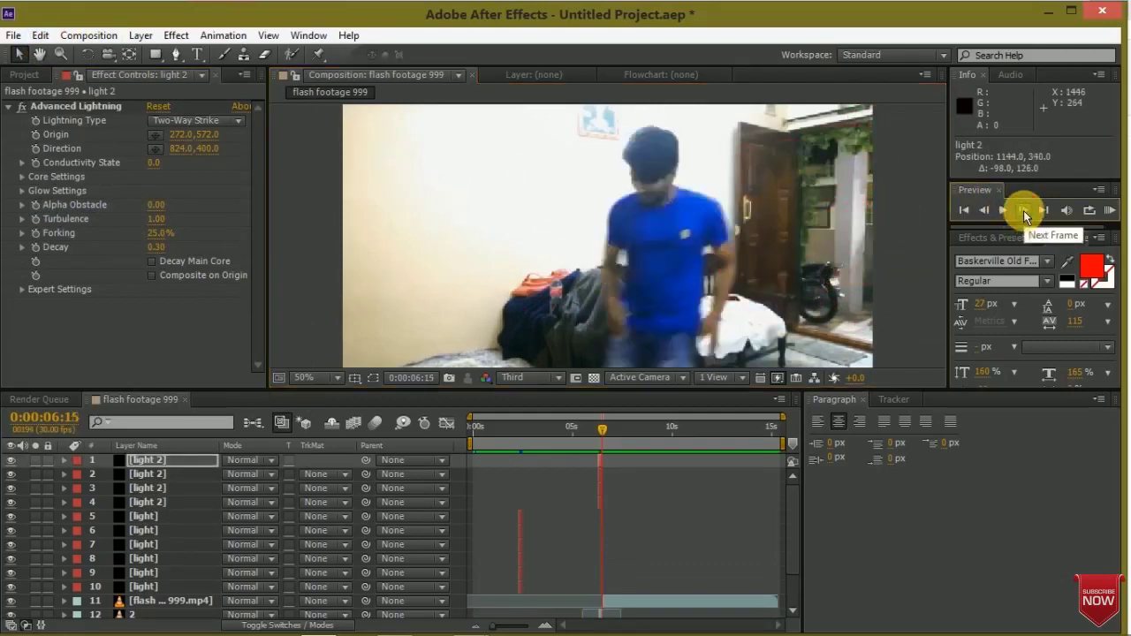
click(983, 216)
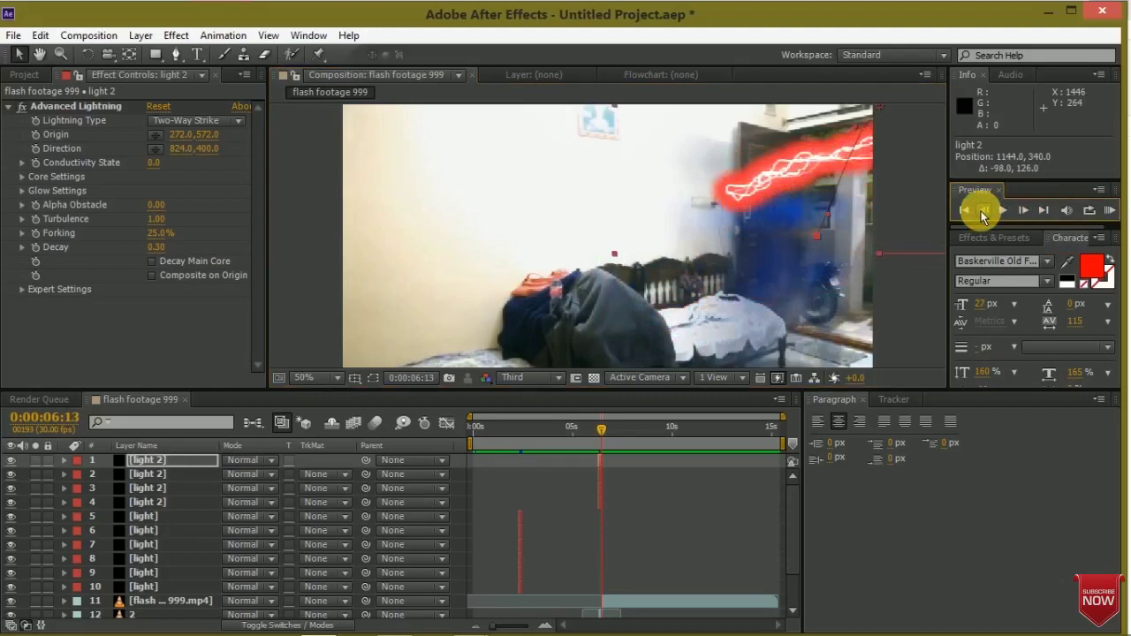
mouse_move(763, 184)
mouse_down()
mouse_move(757, 212)
mouse_move(753, 189)
mouse_up()
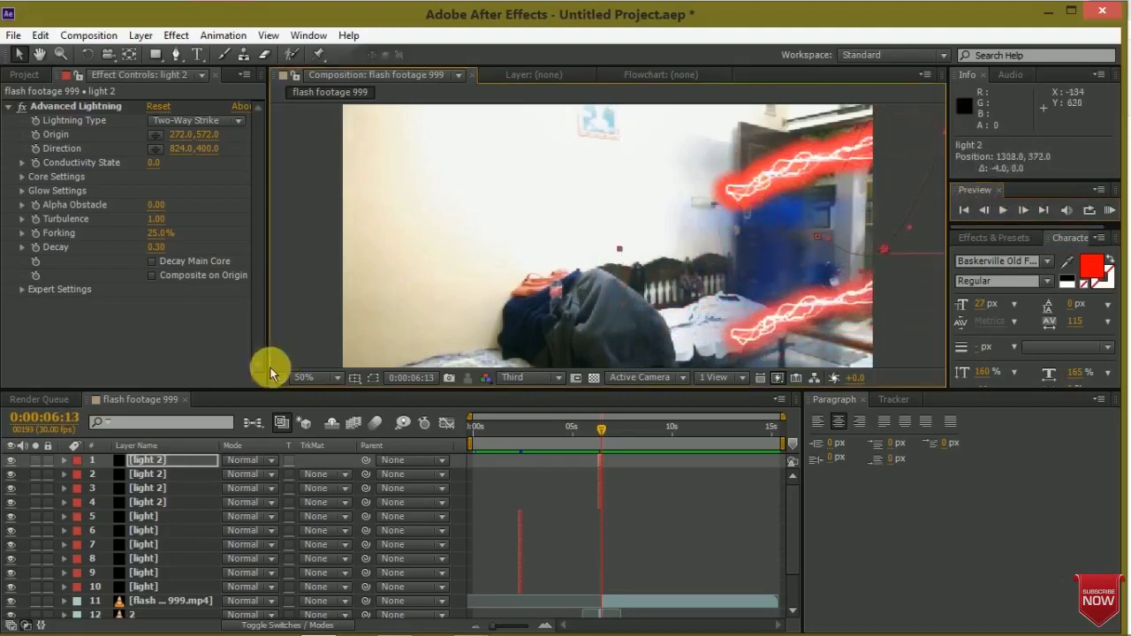
click(154, 482)
mouse_move(804, 245)
mouse_down()
mouse_move(707, 265)
mouse_move(800, 279)
mouse_up()
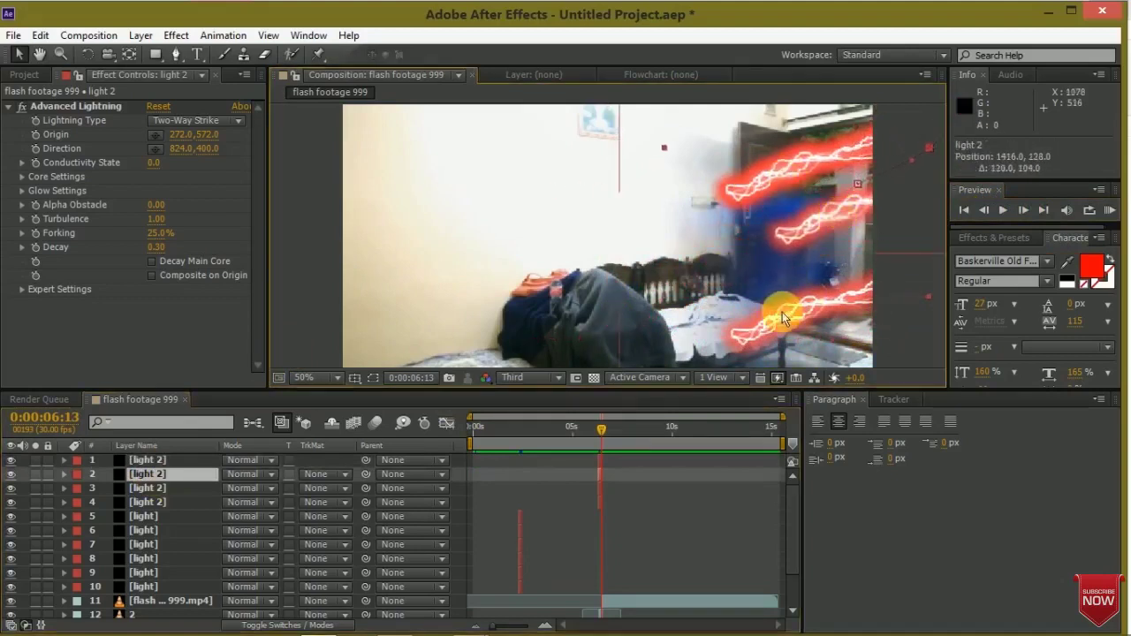
Reposition the top and fourth light 2 bolts over the trail, then check the next frame
click(148, 460)
mouse_move(741, 192)
mouse_down()
mouse_move(747, 220)
mouse_move(751, 205)
mouse_move(799, 253)
mouse_up()
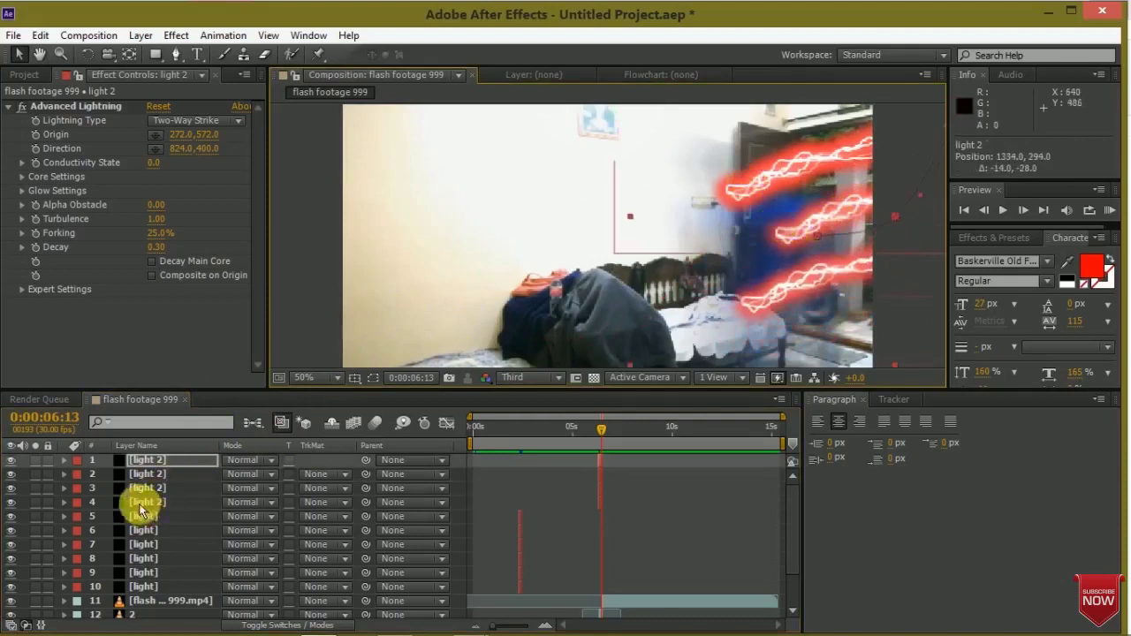
click(142, 502)
drag(775, 189, 764, 228)
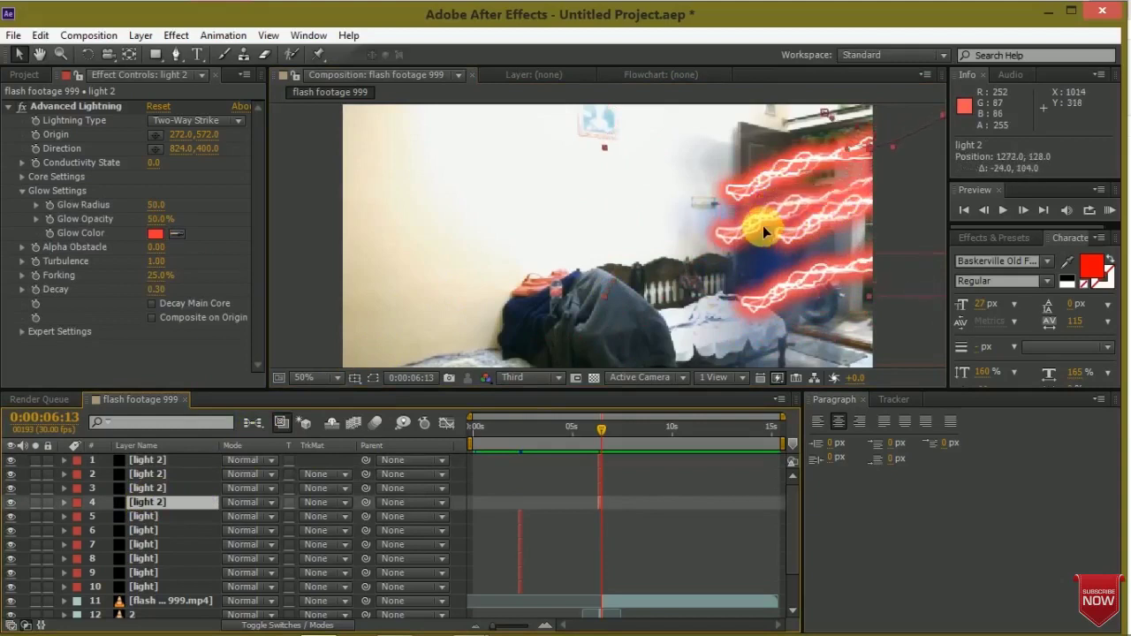
key(Return)
mouse_move(789, 214)
mouse_down()
mouse_move(821, 208)
mouse_move(808, 215)
mouse_up()
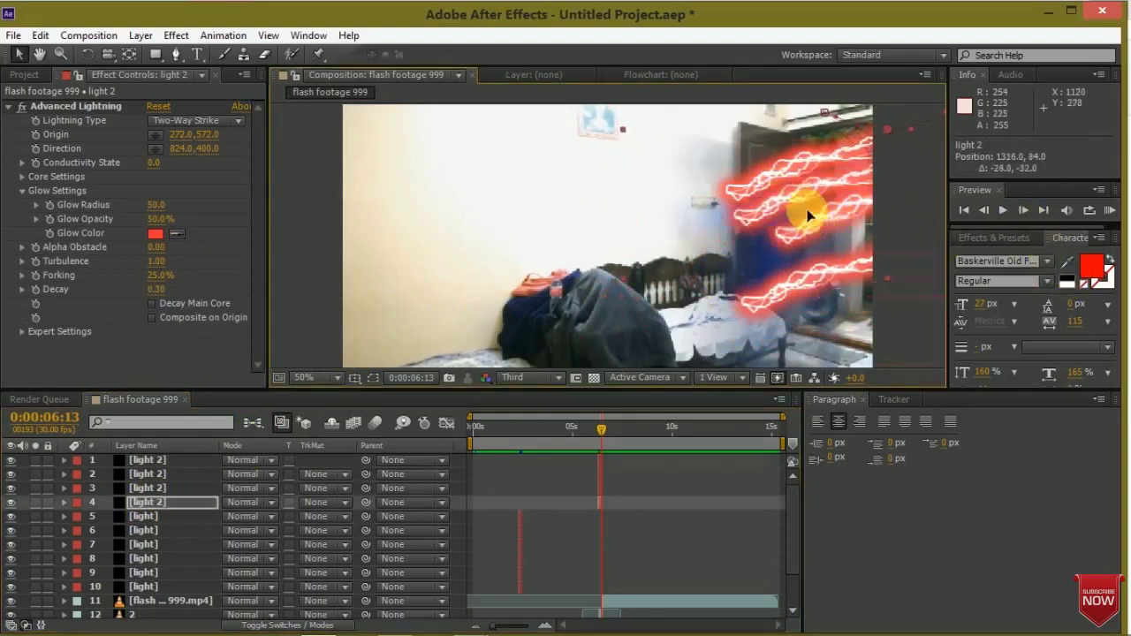
click(1025, 210)
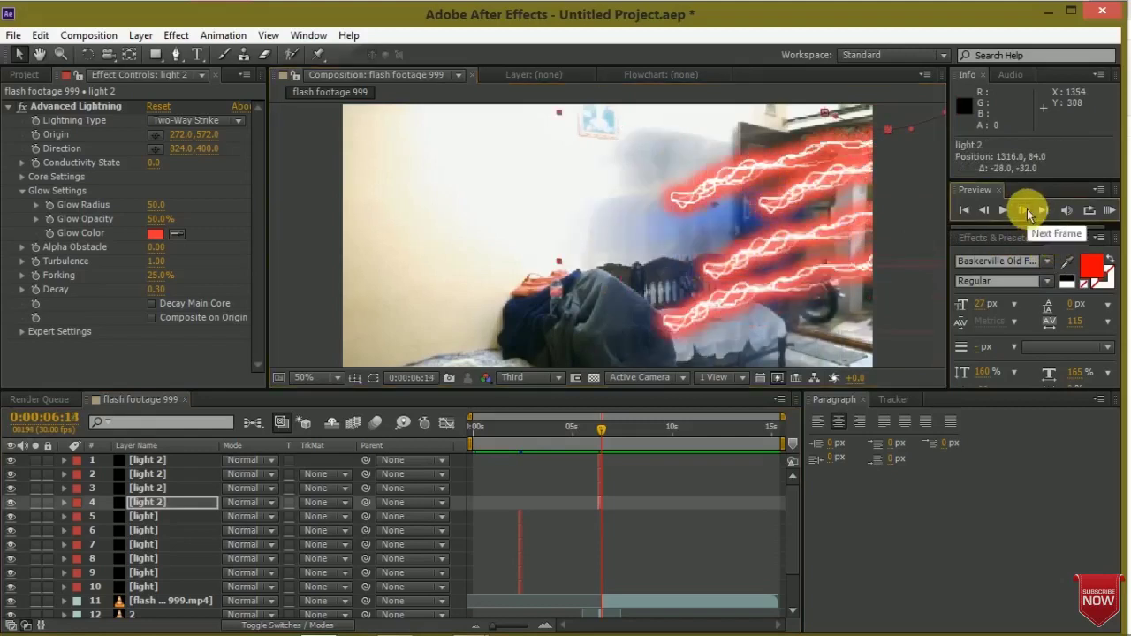
Step back to 0:00:06:10 and forward past the lightning frames, then RAM-preview the composition
click(981, 212)
click(981, 212)
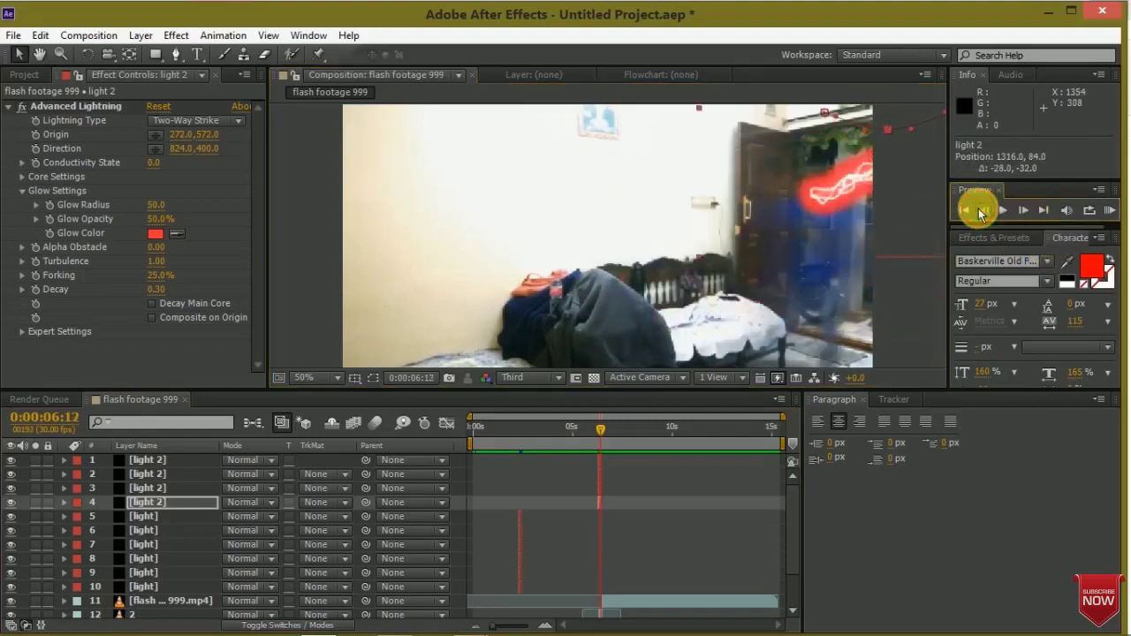
click(981, 212)
click(981, 213)
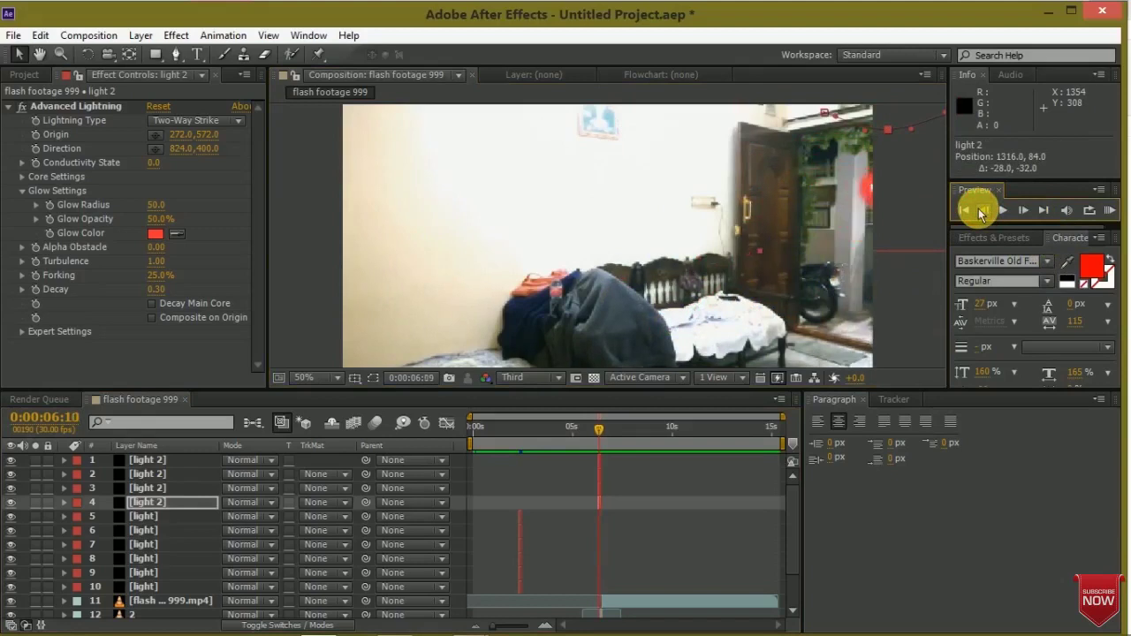
click(1031, 209)
click(1031, 210)
click(1032, 209)
click(1031, 209)
click(1032, 210)
click(1031, 209)
click(1031, 209)
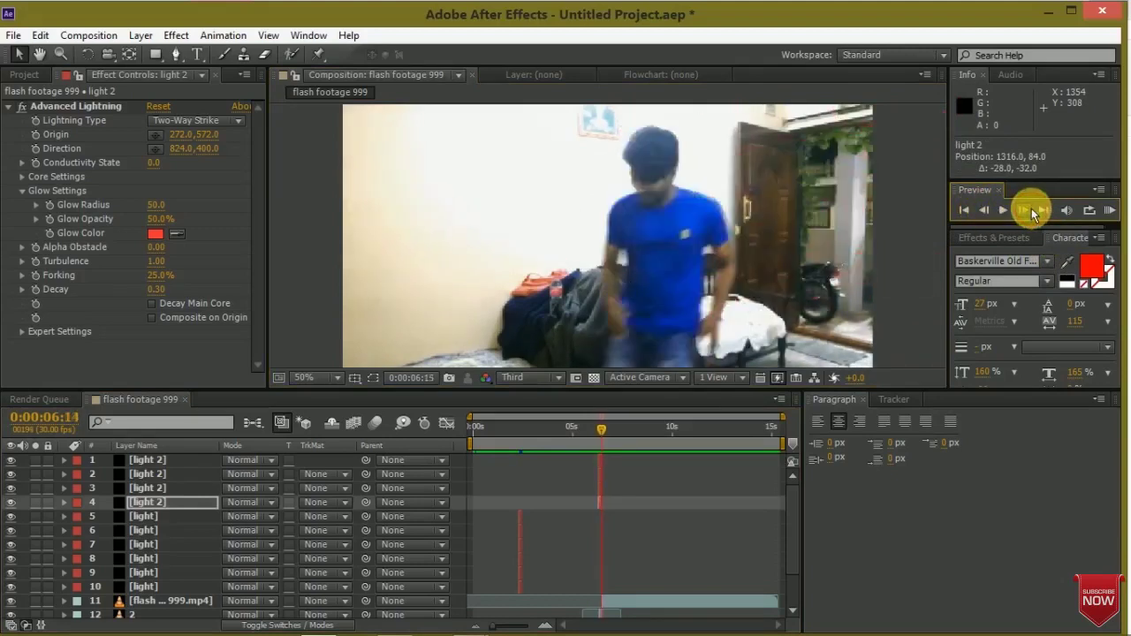
key(space)
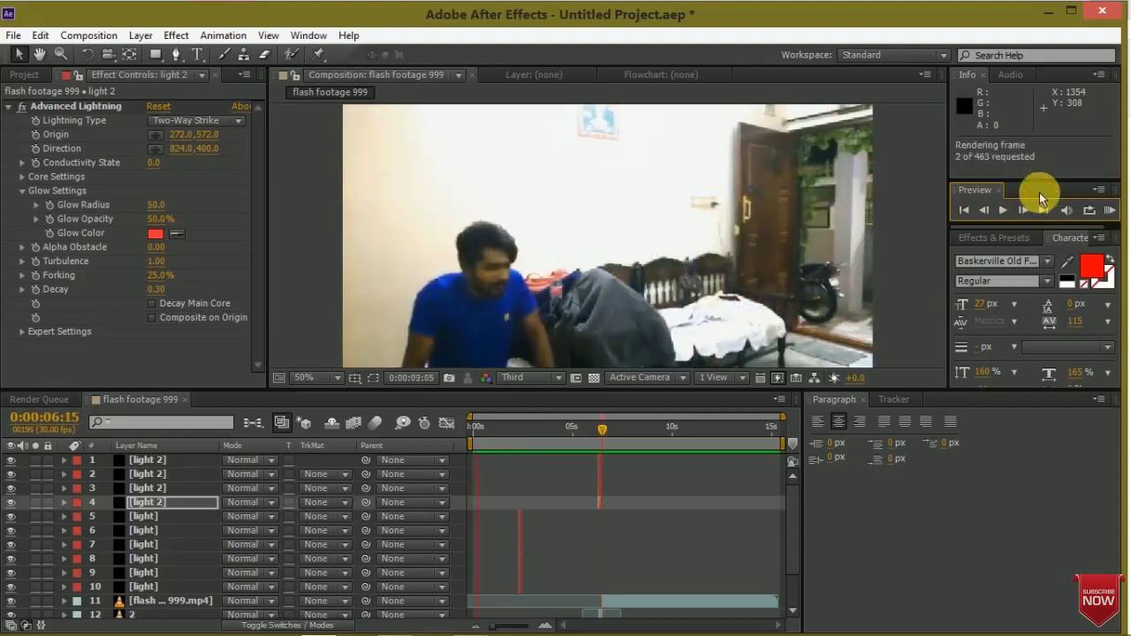